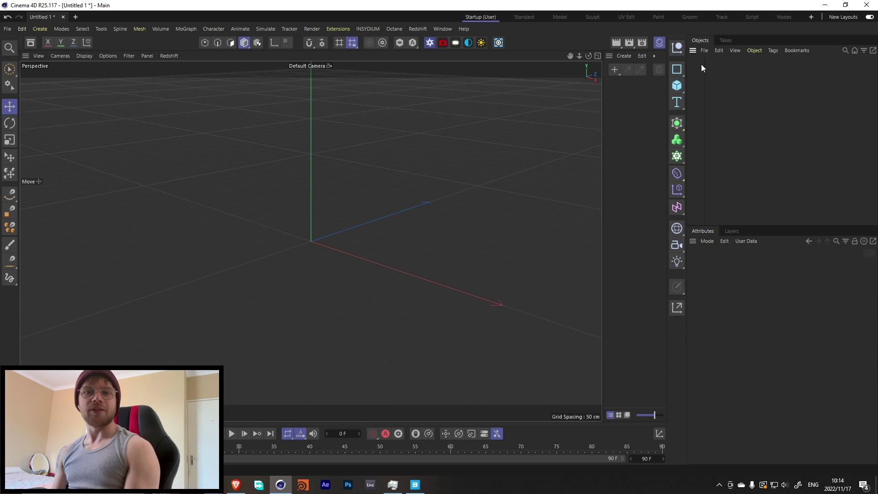
Create a plane and stretch it to about 756 cm wide and 591 cm high.
click(677, 85)
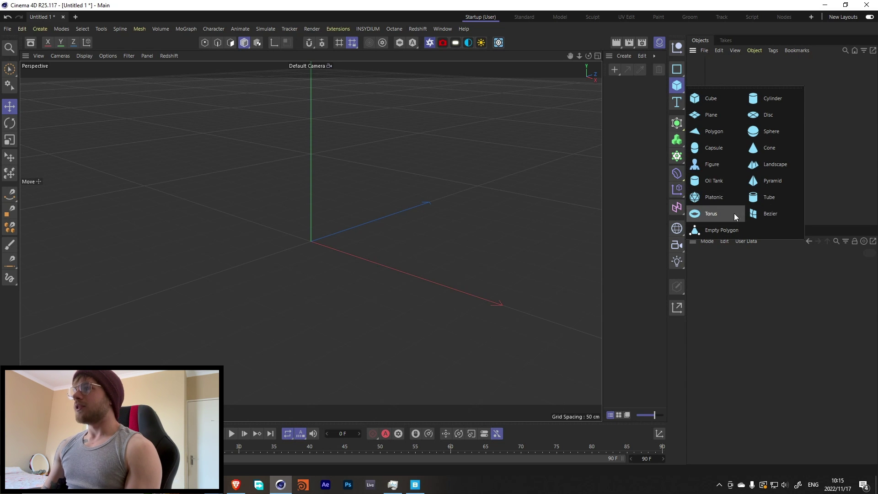
click(704, 116)
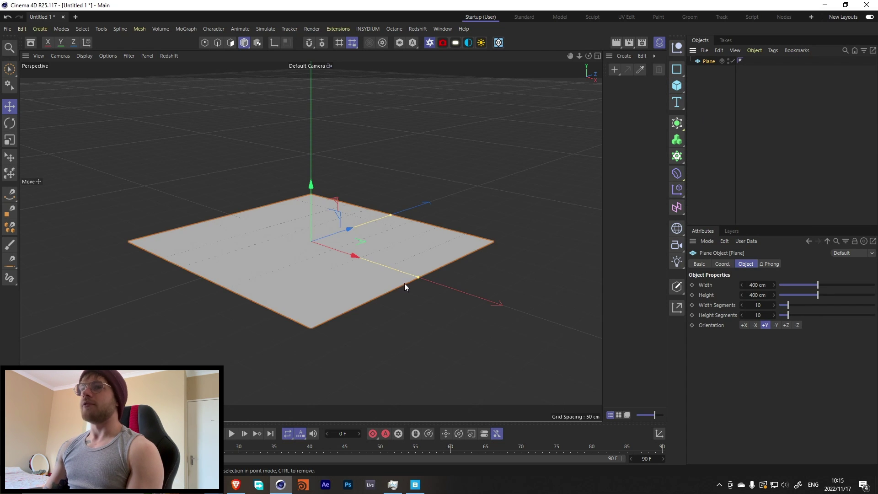
drag(417, 278, 547, 344)
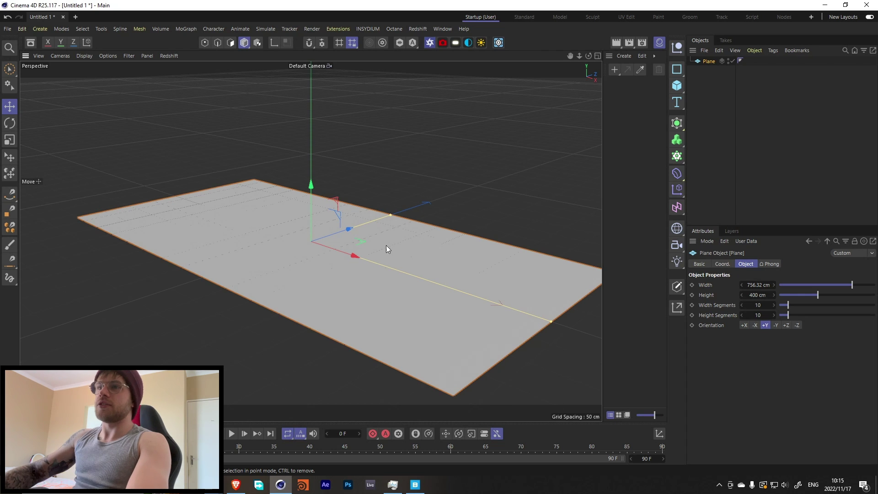
drag(391, 215, 419, 208)
Set the plane's width segments to 100 and its height segments to 50.
scroll(255, 234, down, 5)
alt+drag(265, 236, 270, 268)
click(764, 308)
text(100)
click(759, 315)
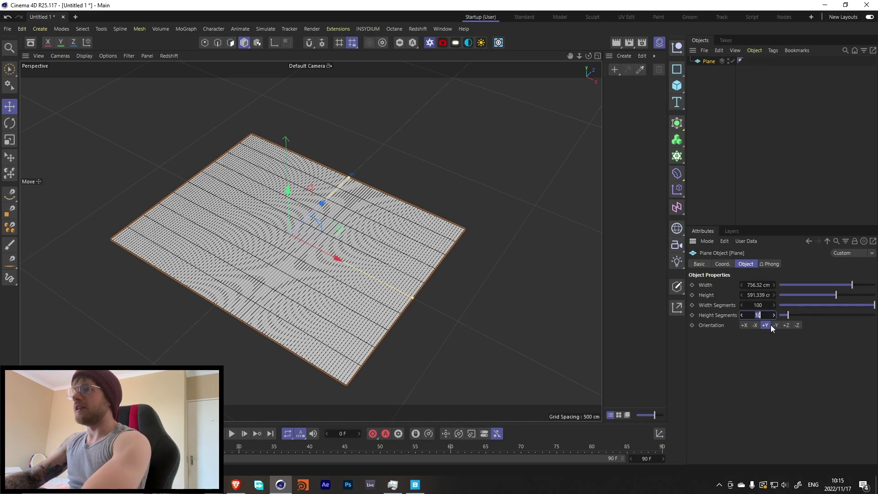
text(50)
key(Return)
scroll(293, 363, up, 4)
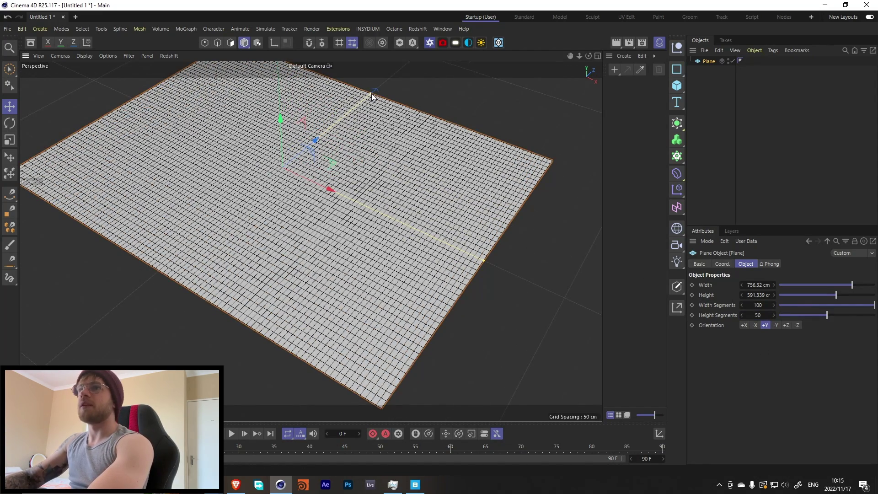
Reduce the plane's height to about 553 cm and switch the viewport to shading without wireframe lines.
drag(366, 98, 370, 99)
click(88, 54)
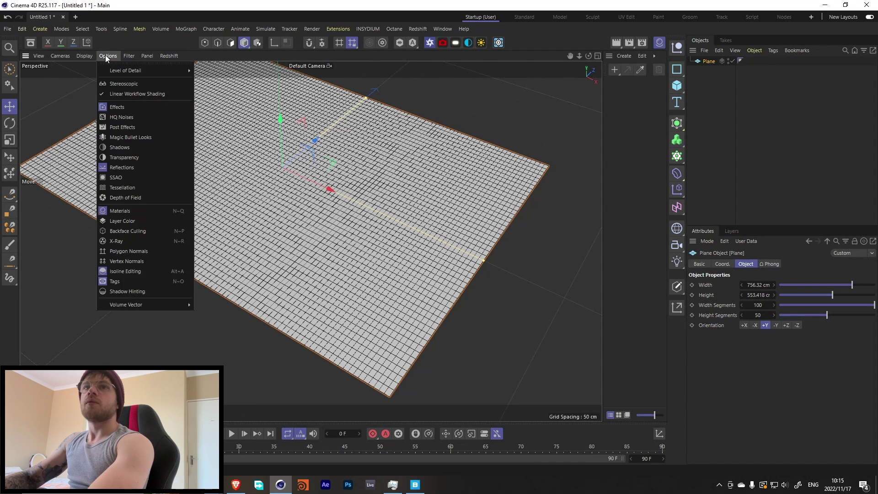
click(93, 64)
click(708, 79)
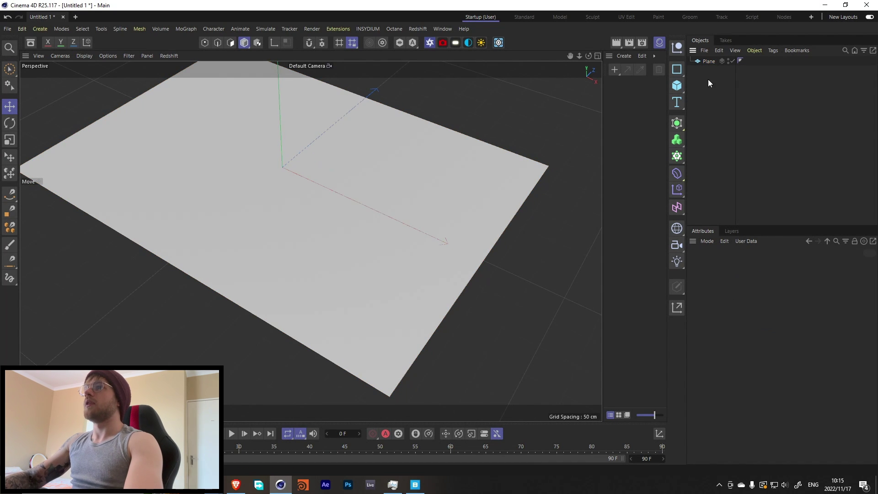
Add a Formula deformer as a child of the plane and move it toward a corner of the plane.
click(709, 61)
click(677, 176)
click(769, 415)
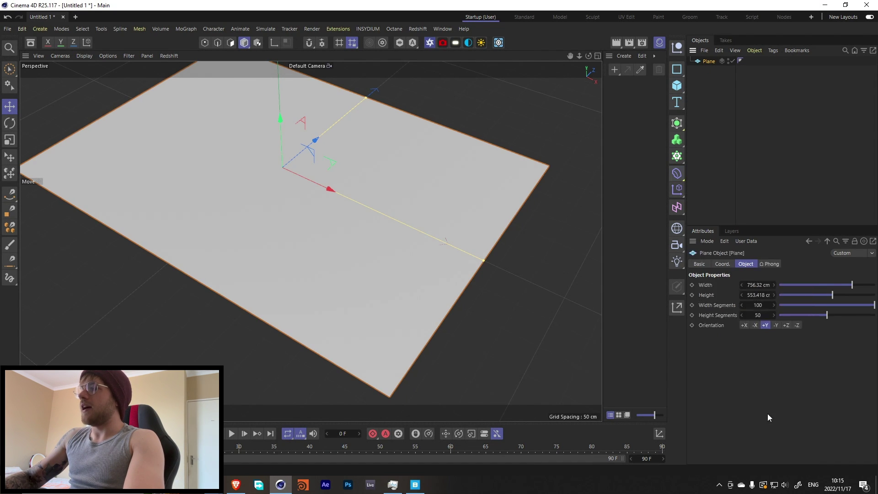
alt+drag(594, 94, 458, 132)
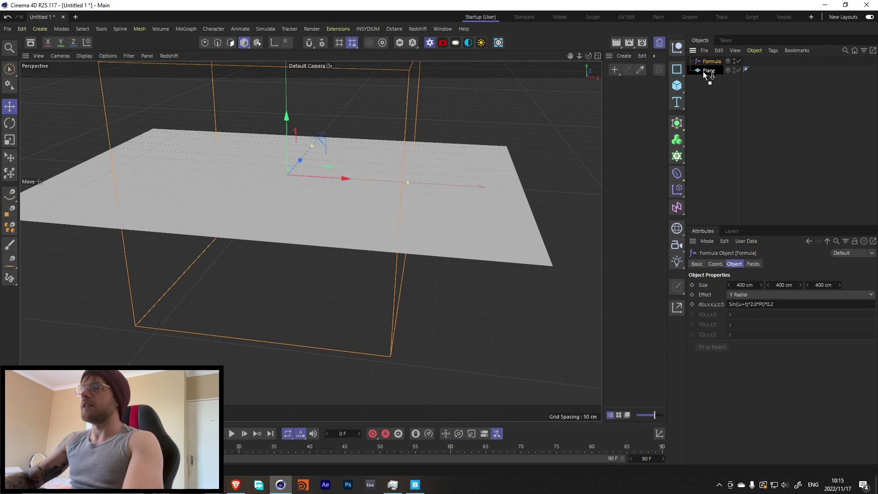
drag(704, 72, 703, 73)
alt+drag(357, 184, 496, 207)
alt+drag(405, 187, 466, 167)
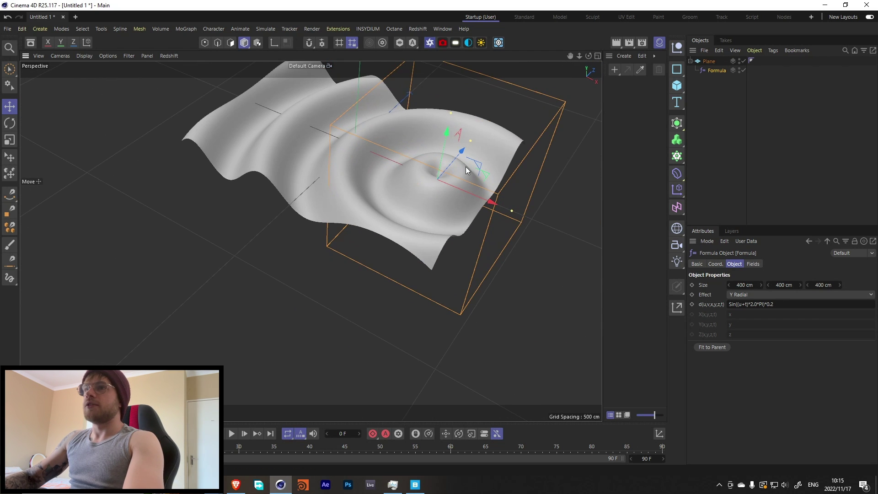
Set the deformer's formula to Sin((u+t)*1.0*PI)*0.1 and shrink it to about 201 cm in X and 307 cm in Z.
click(752, 305)
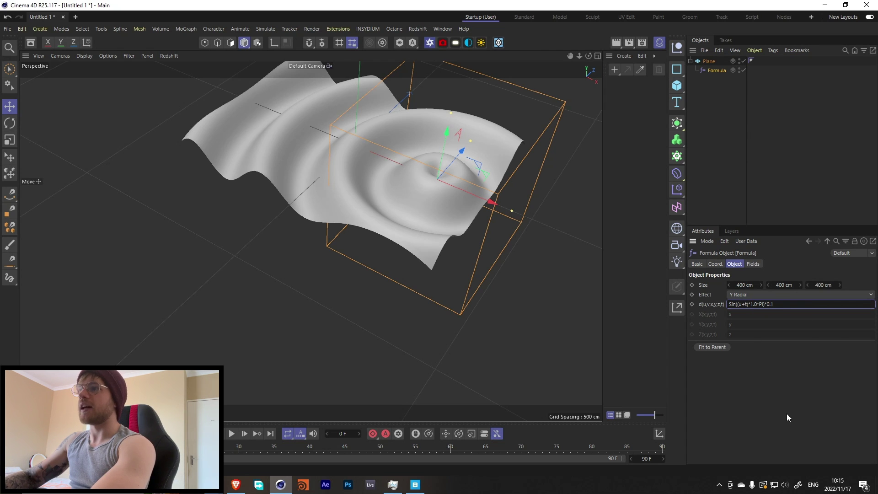
key(Return)
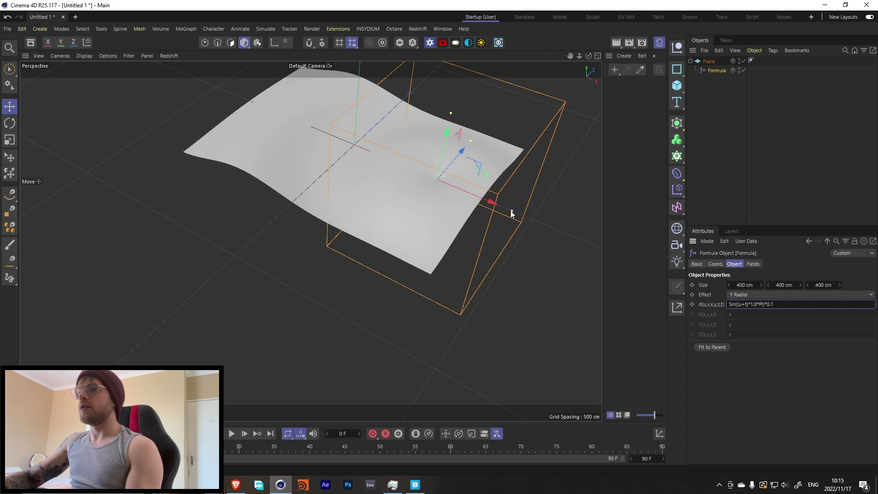
drag(511, 210, 462, 202)
drag(476, 145, 339, 168)
scroll(339, 167, up, 5)
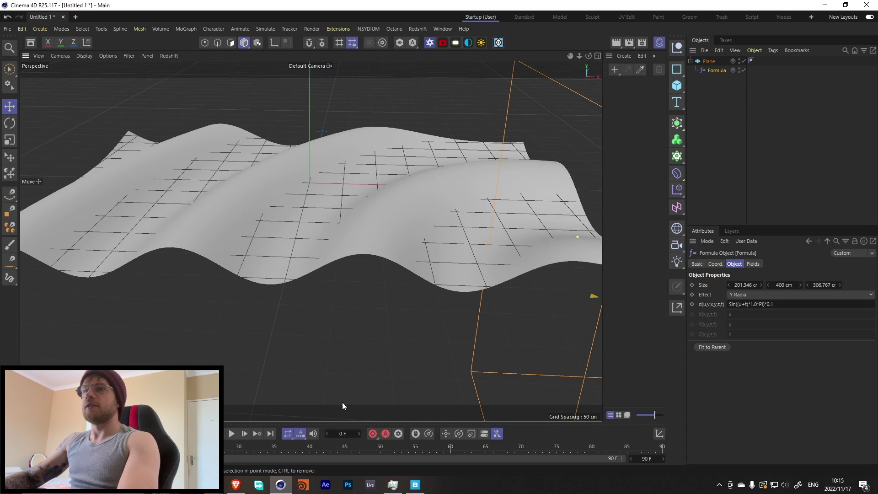
Play the animation to preview the waves, widen the Formula deformer to about 276 cm in X, and stop playback.
click(233, 434)
scroll(538, 324, down, 5)
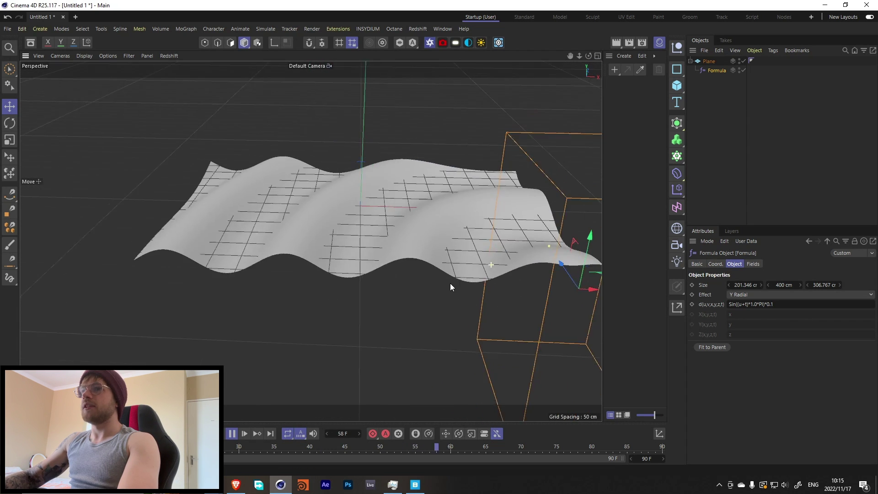
alt+drag(450, 284, 476, 279)
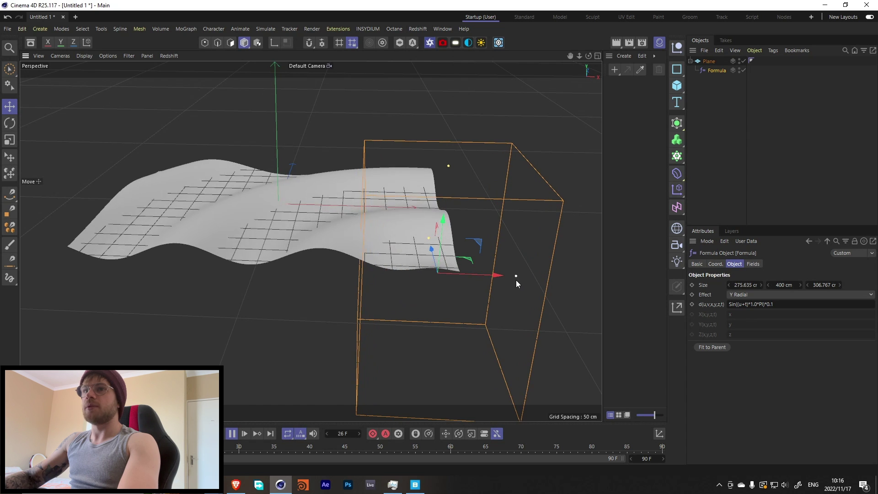
click(511, 206)
alt+drag(511, 202, 249, 202)
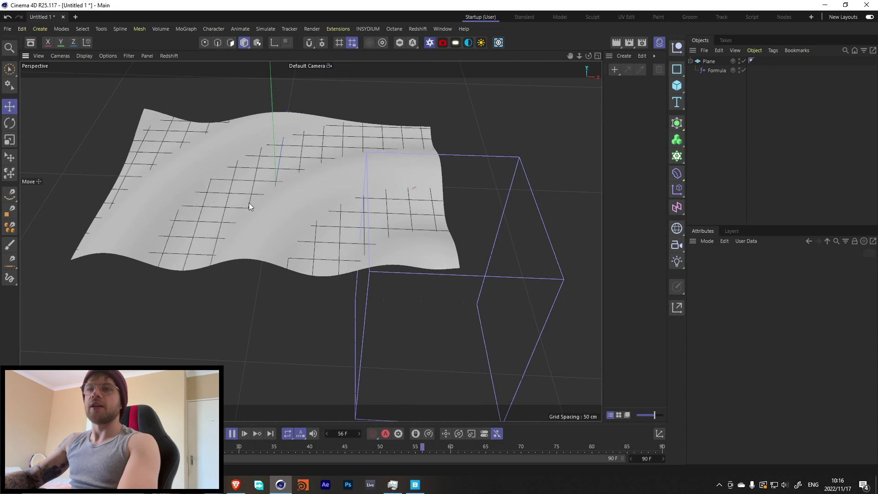
click(234, 434)
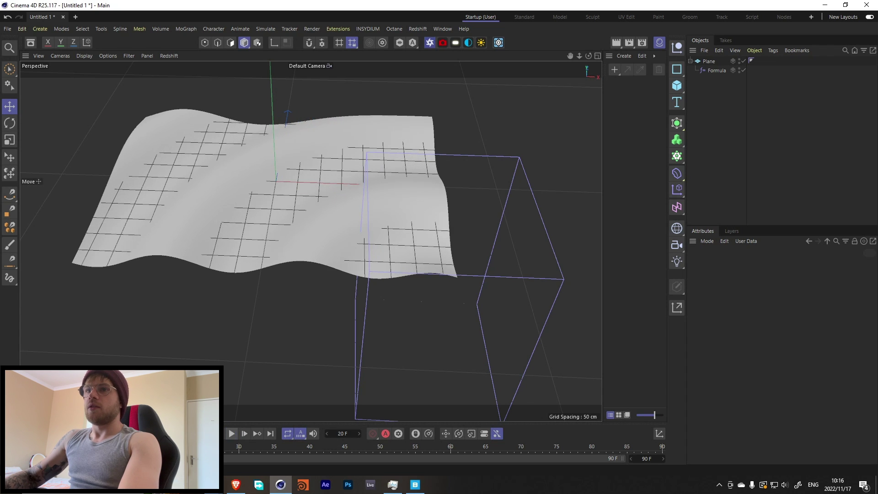
Raise the wavy plane slightly so its surface clears the viewport's floor grid.
click(355, 163)
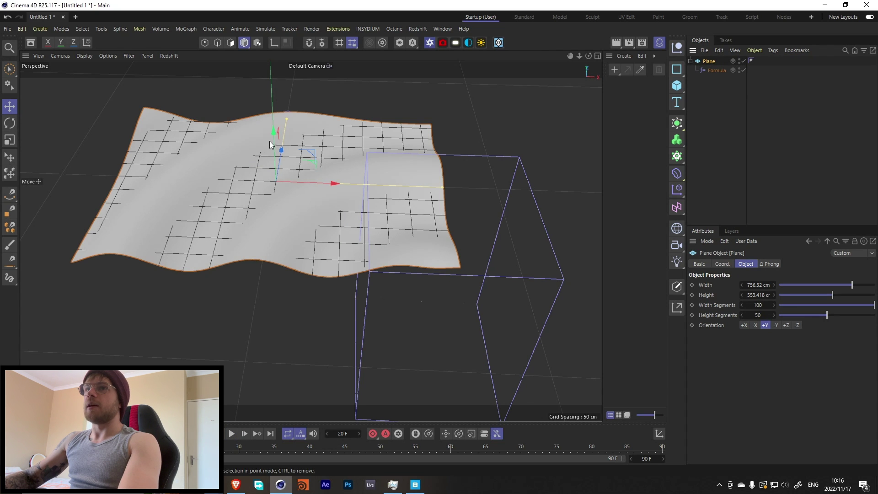
drag(270, 141, 271, 125)
mouse_move(264, 176)
alt+mouse_down()
mouse_move(301, 171)
mouse_move(304, 128)
mouse_move(302, 158)
mouse_move(309, 147)
mouse_move(276, 210)
mouse_move(280, 196)
alt+mouse_up()
alt+drag(402, 142, 445, 133)
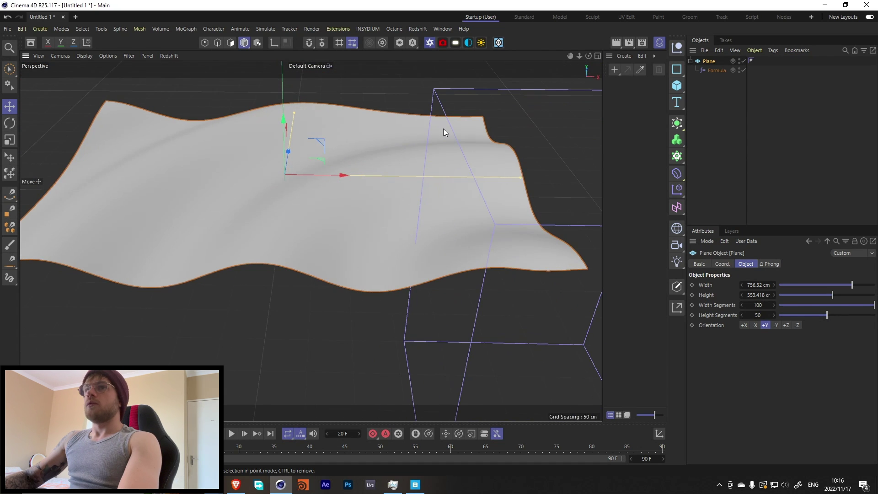
Set the renderer to Octane Renderer in the render settings and close them.
click(642, 42)
click(544, 59)
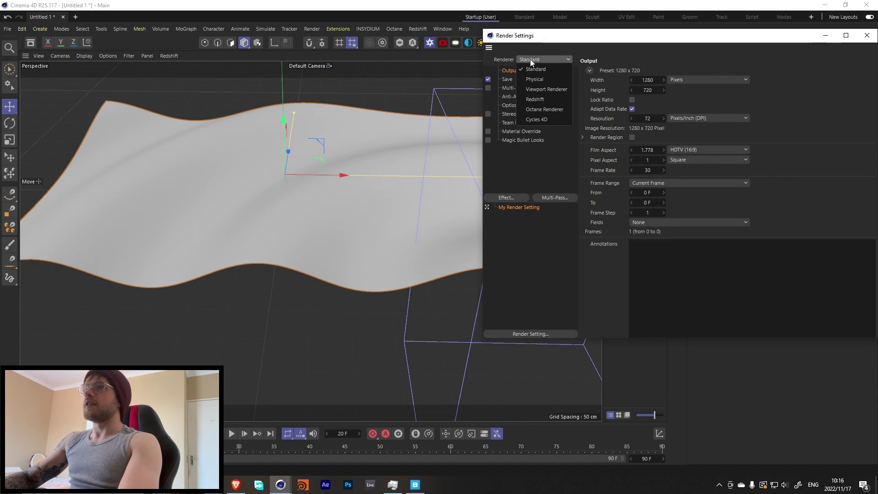
click(535, 109)
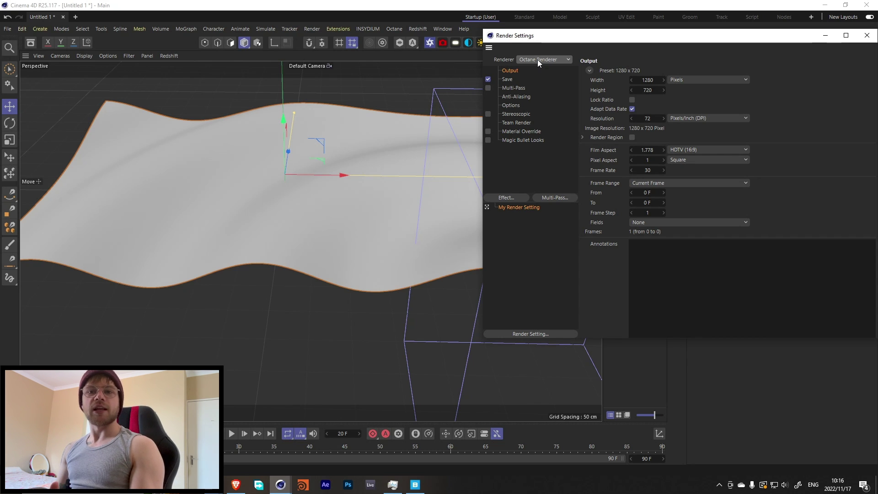
click(415, 484)
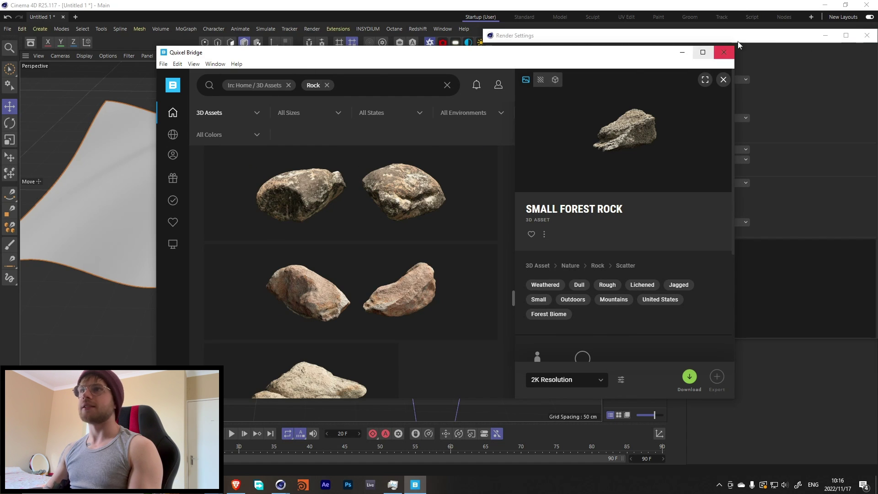
click(683, 52)
click(867, 35)
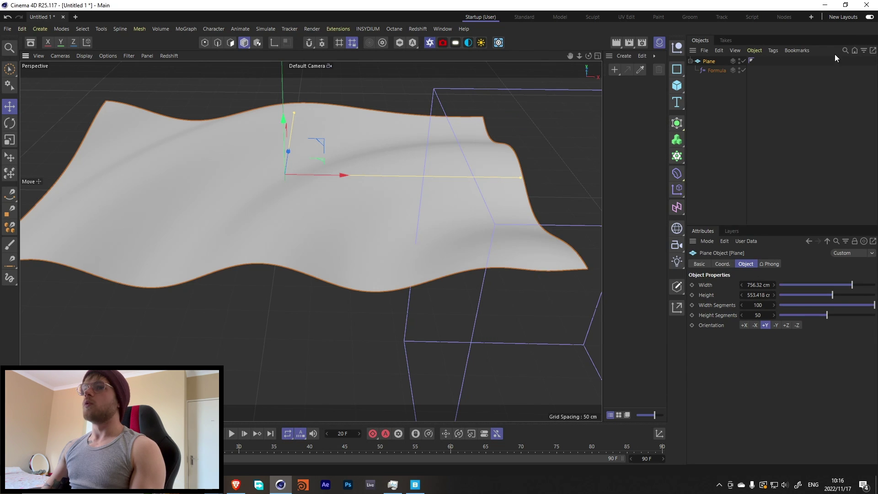
click(719, 111)
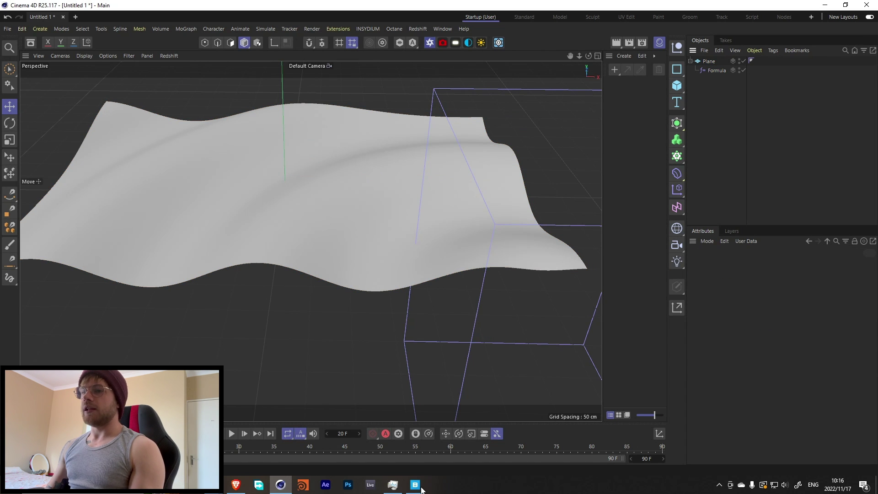
Switch to Quixel Bridge and search for Grass within the 3D Plants category.
click(415, 485)
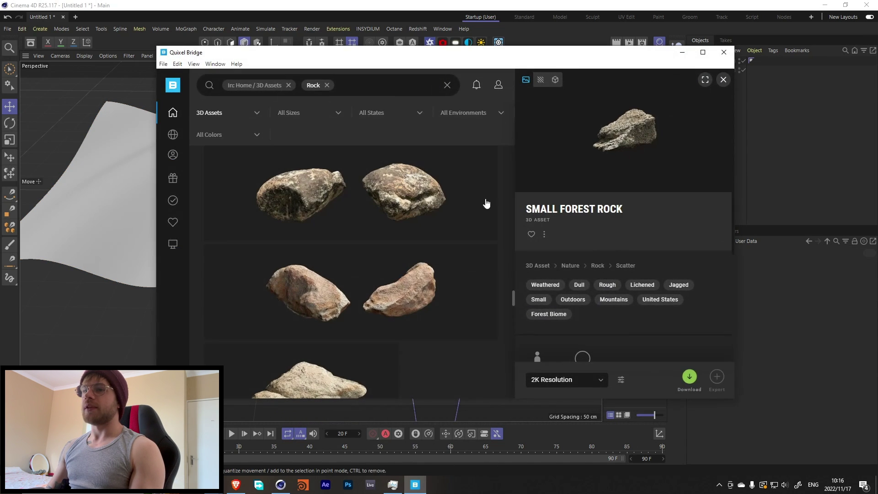
click(289, 86)
click(256, 86)
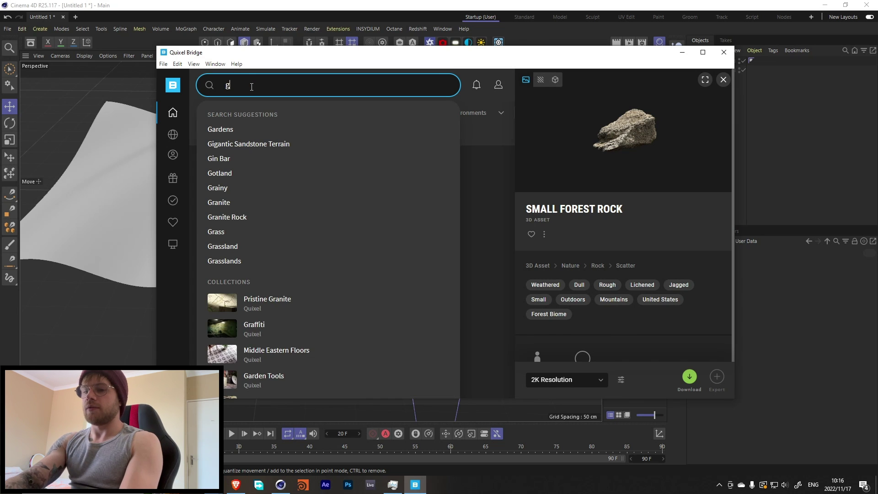
text(grass)
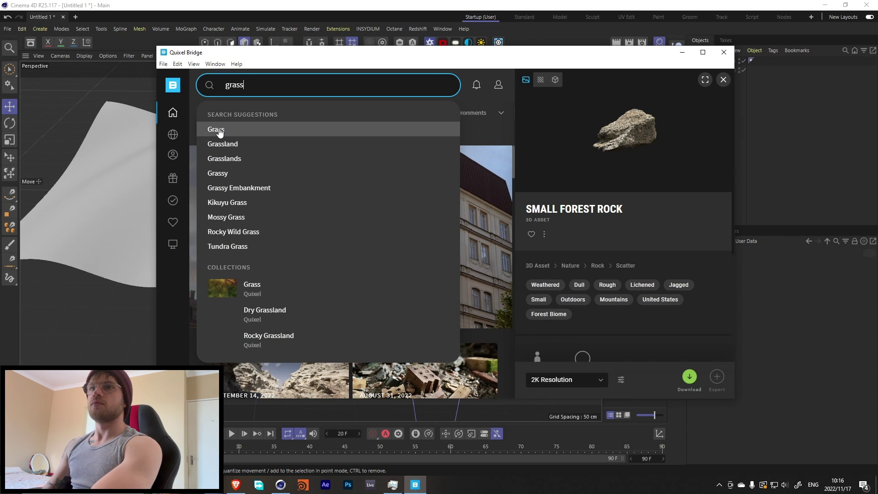
click(220, 132)
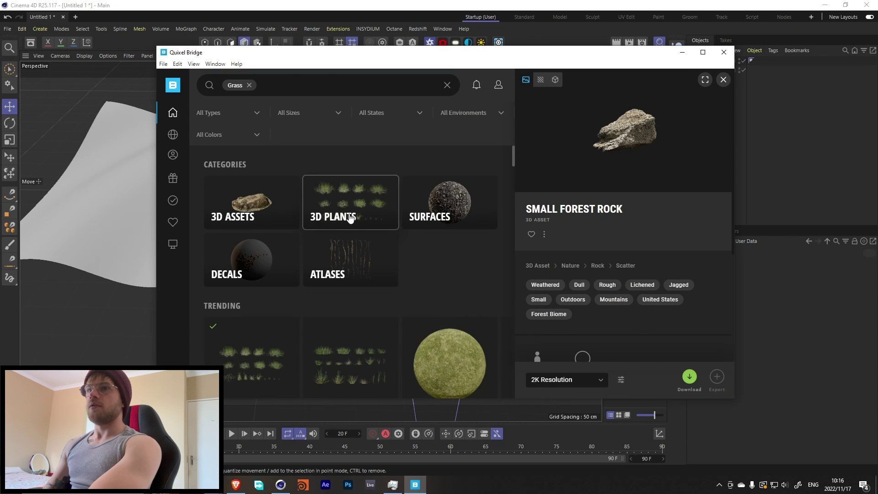
click(358, 217)
Export the Kikuyu Grass 3D plant at 2K resolution to Cinema 4D and return to the scene.
scroll(365, 270, down, 6)
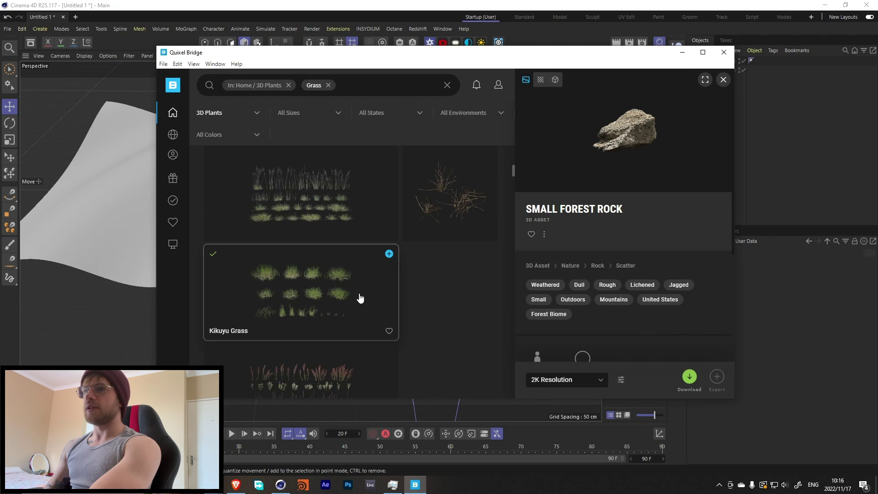
scroll(359, 298, up, 1)
click(314, 329)
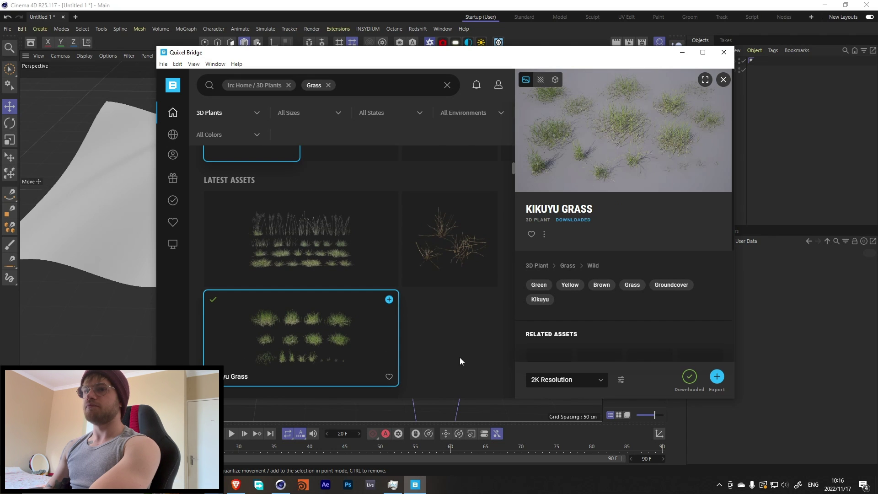
click(712, 375)
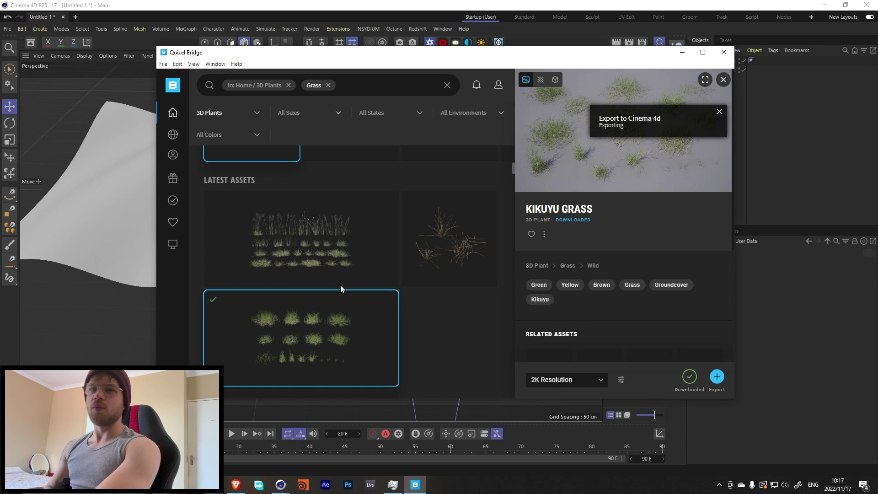
click(682, 55)
Delete grass variants 6 to 17 and variant 1, and close the OctaneRender window.
drag(827, 58, 712, 163)
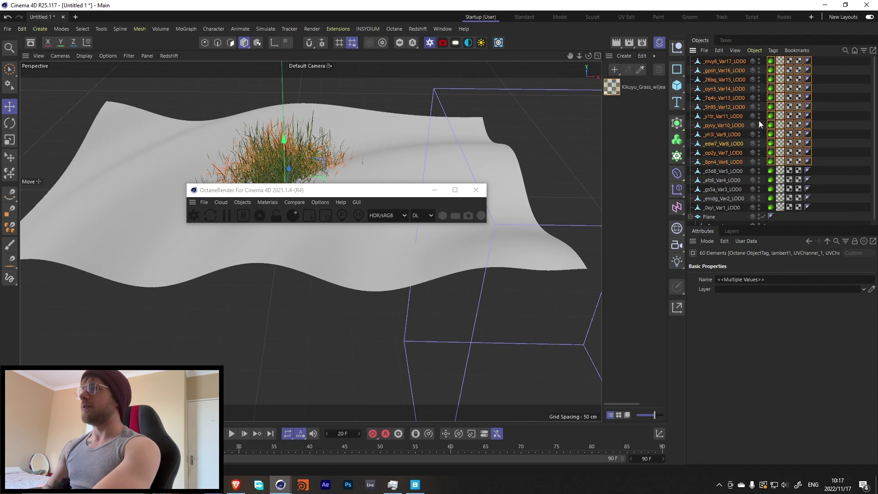
key(Delete)
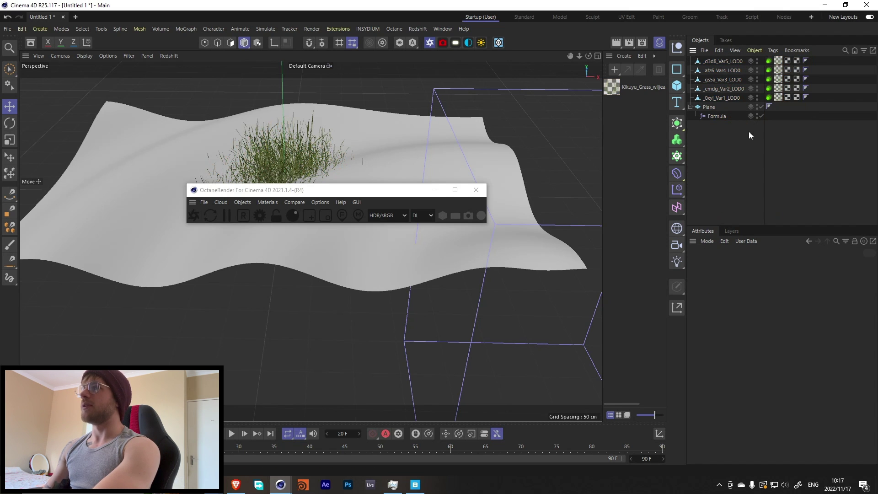
click(730, 98)
key(Delete)
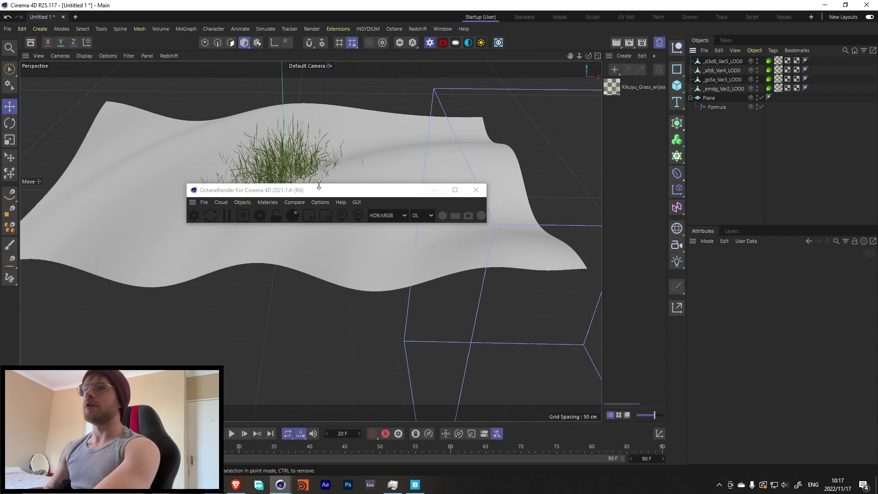
click(476, 190)
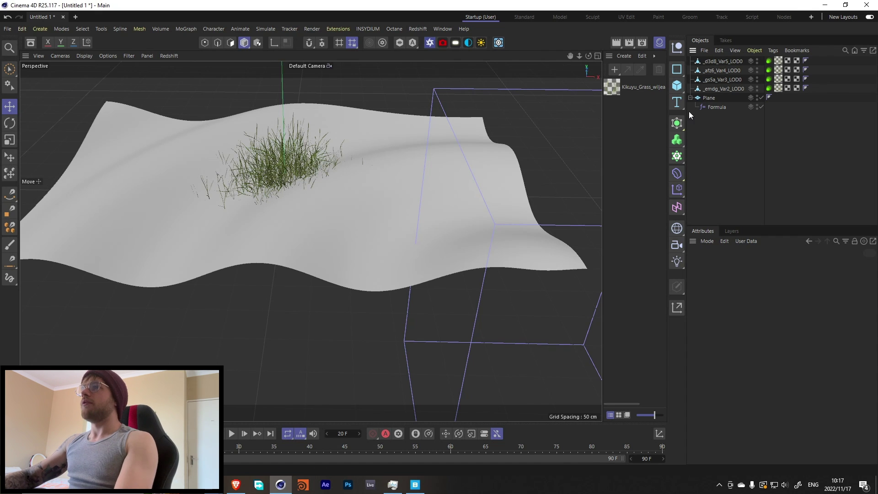
Add a Cloner and parent the four remaining Kikuyu grass variants under it.
click(679, 156)
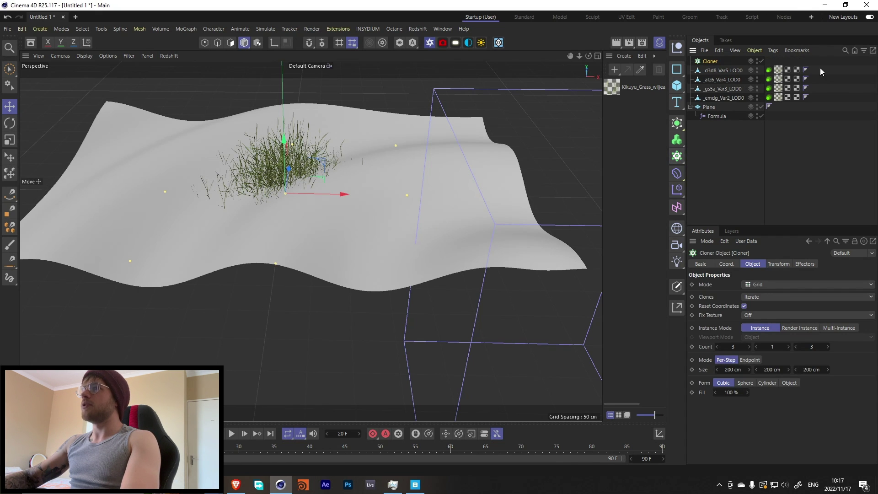
drag(820, 68, 714, 62)
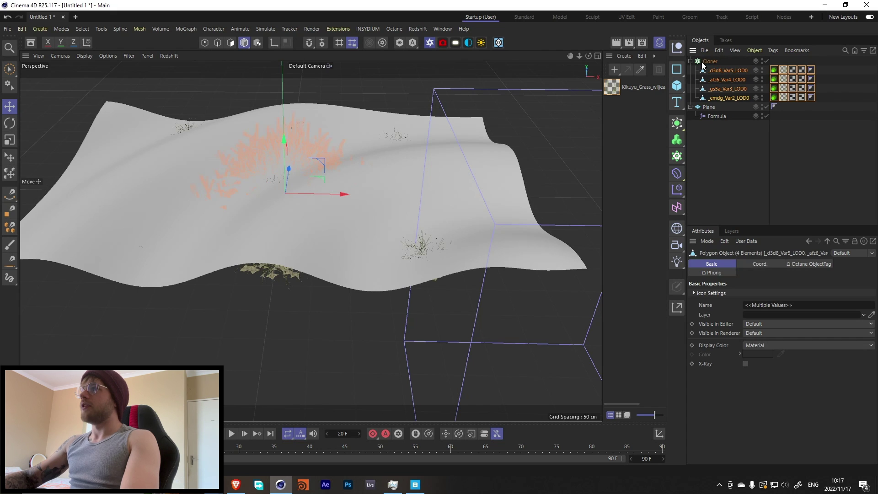
click(768, 90)
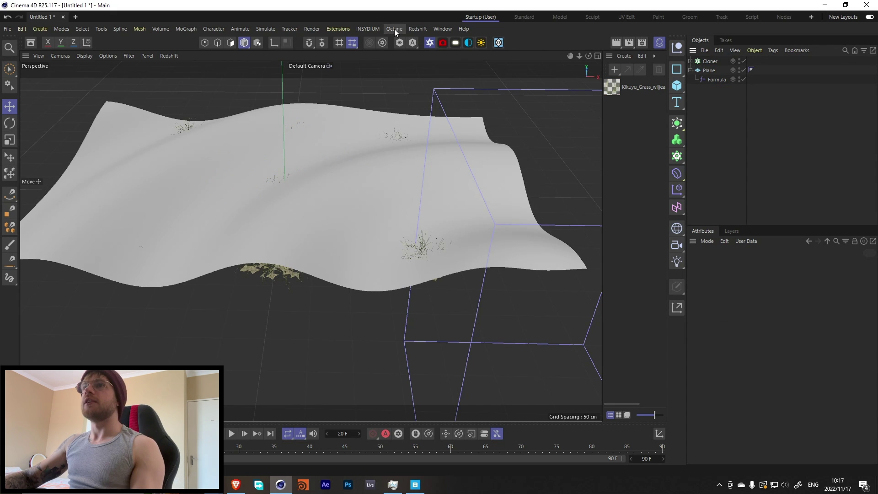
Open the Octane Live Viewer and add an Octane Scatter object to the scene.
click(429, 43)
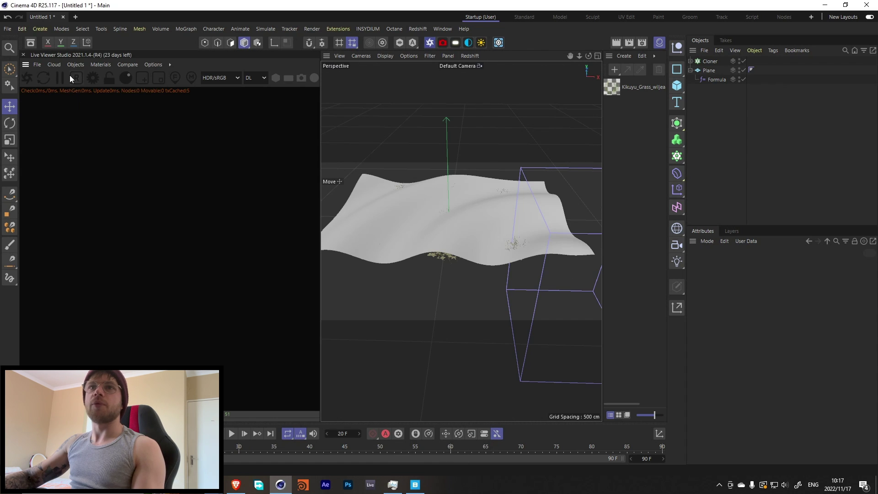
click(75, 65)
click(84, 127)
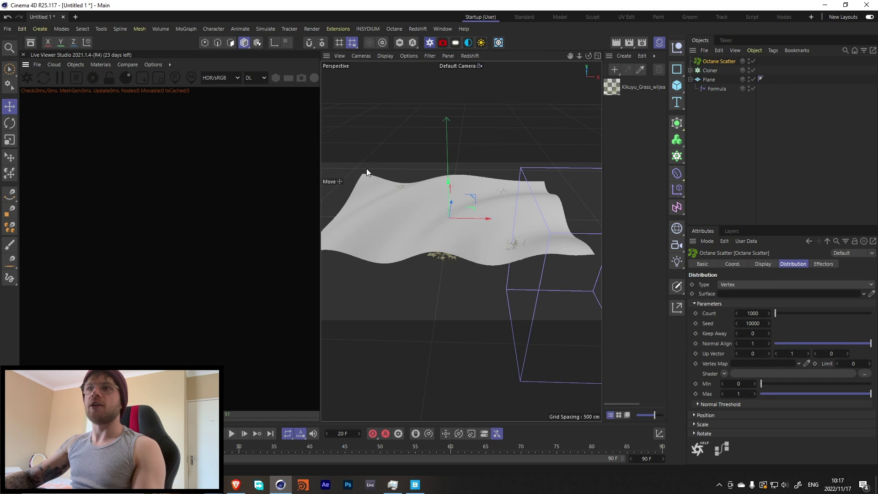
Add a Cylinder with a 5 cm radius and a 50 cm height.
click(676, 87)
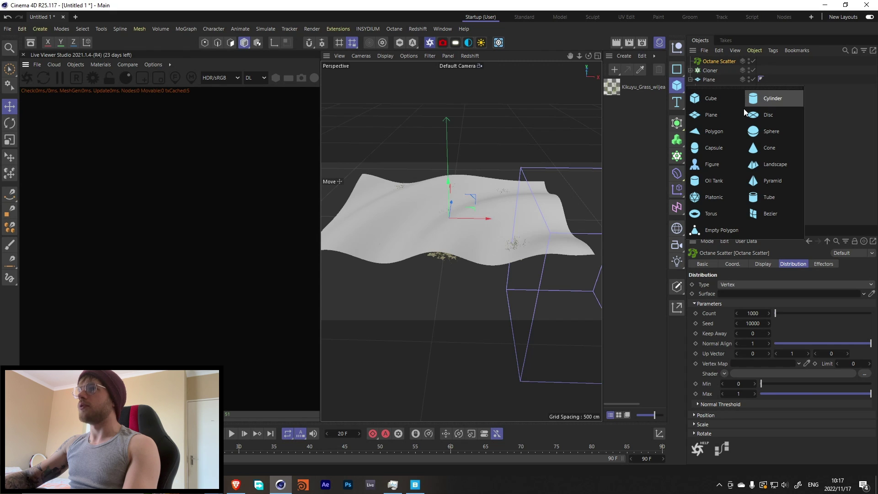
click(782, 100)
click(762, 285)
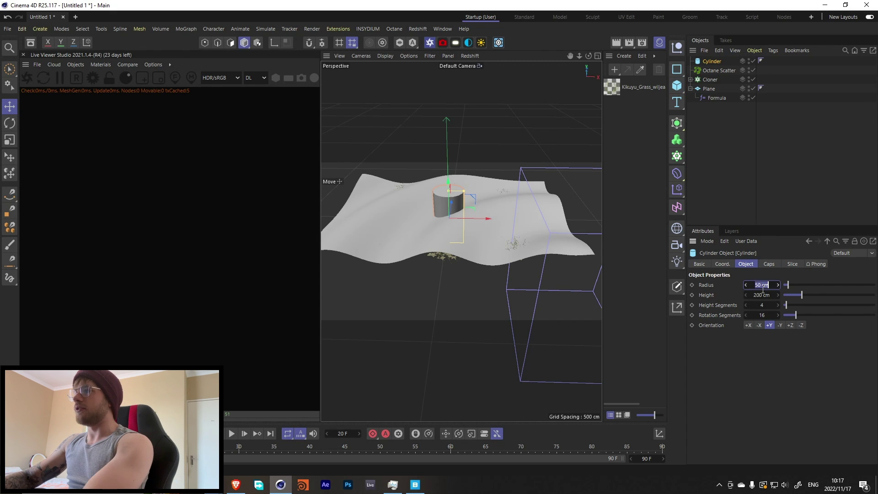
click(762, 294)
text(50)
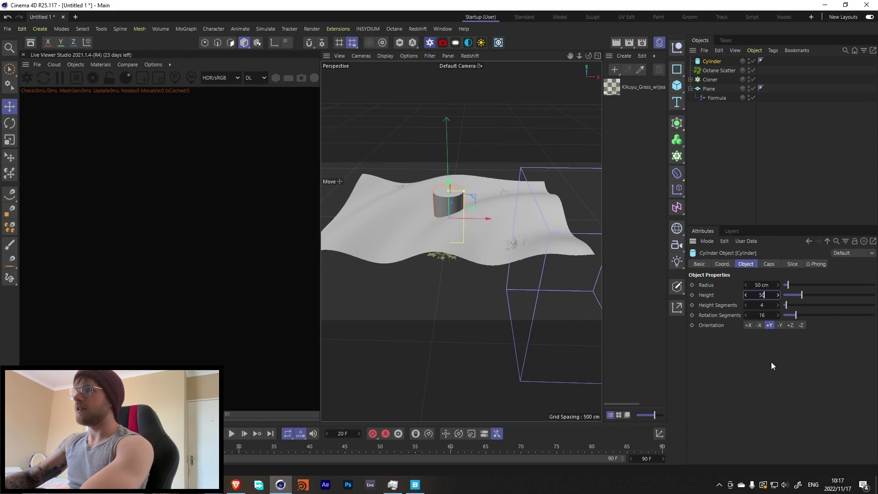
key(Return)
click(761, 285)
text(5)
key(Return)
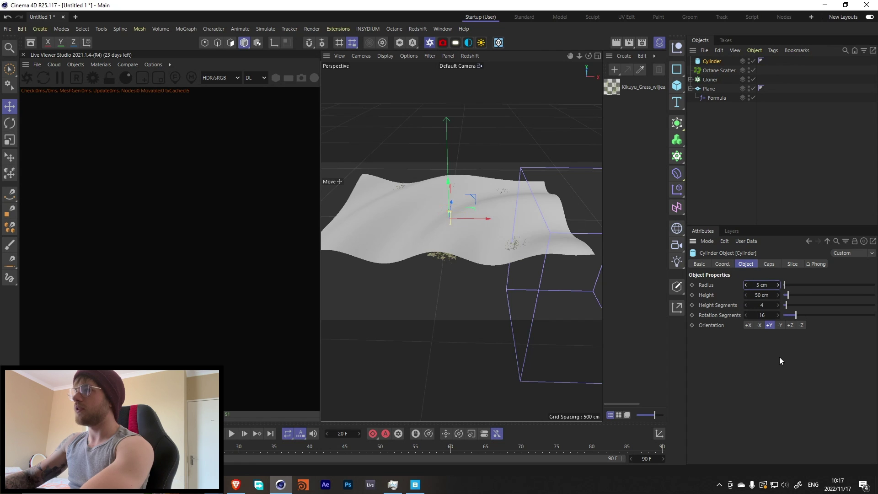
Parent the Cylinder under the Octane Scatter and set its distribution to Surface, using the Plane as the surface.
drag(709, 71, 710, 71)
click(707, 61)
click(759, 284)
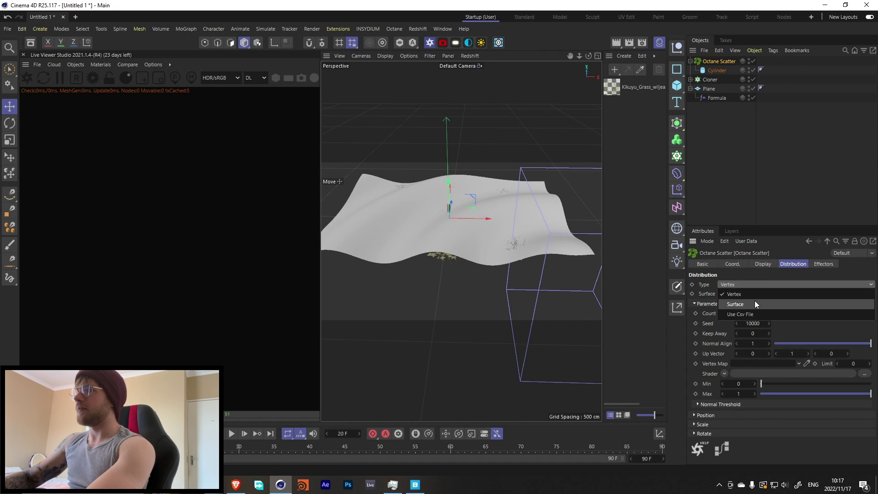
click(754, 304)
drag(720, 90, 764, 294)
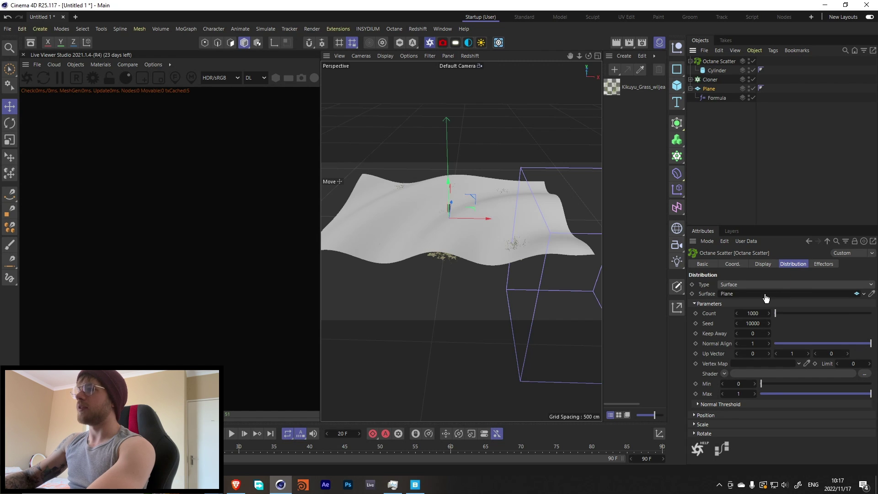
click(776, 150)
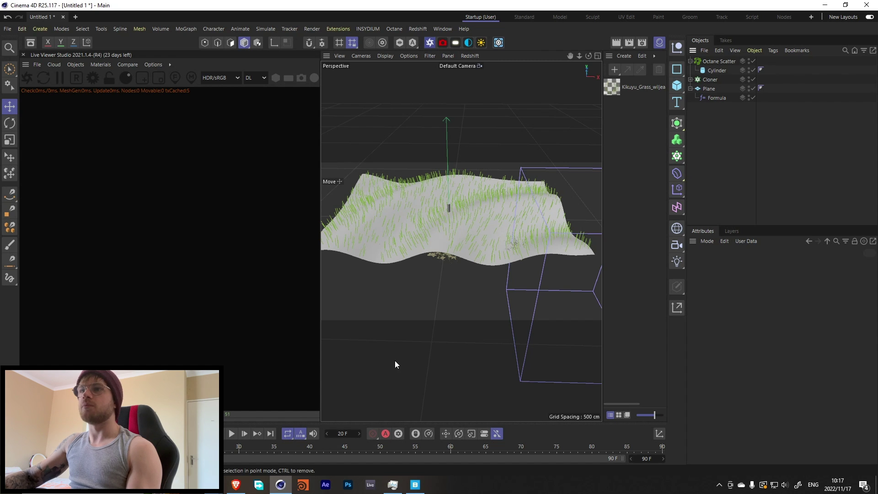
Play back the animation and start the live render to check the scattered cylinders on the moving terrain.
click(232, 433)
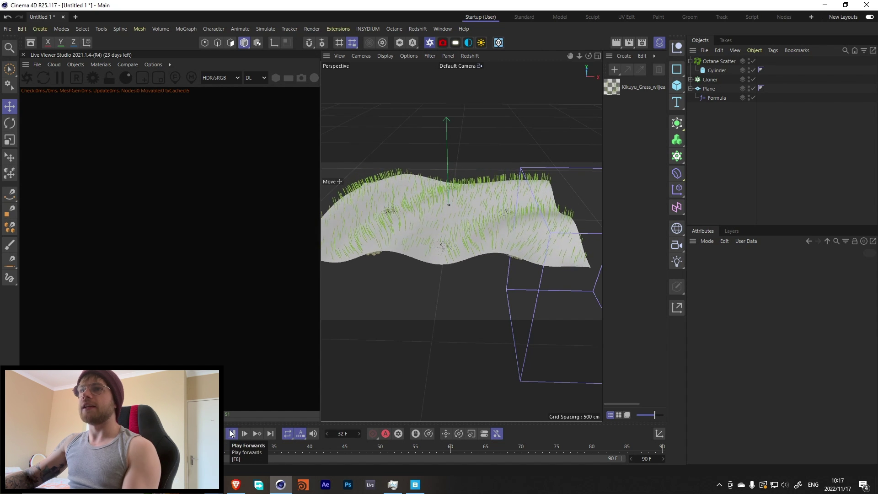
click(231, 433)
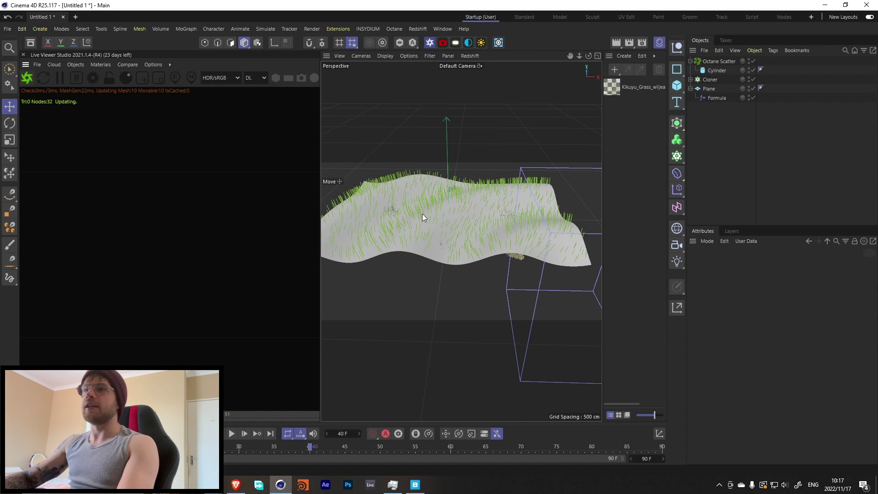
scroll(430, 224, up, 5)
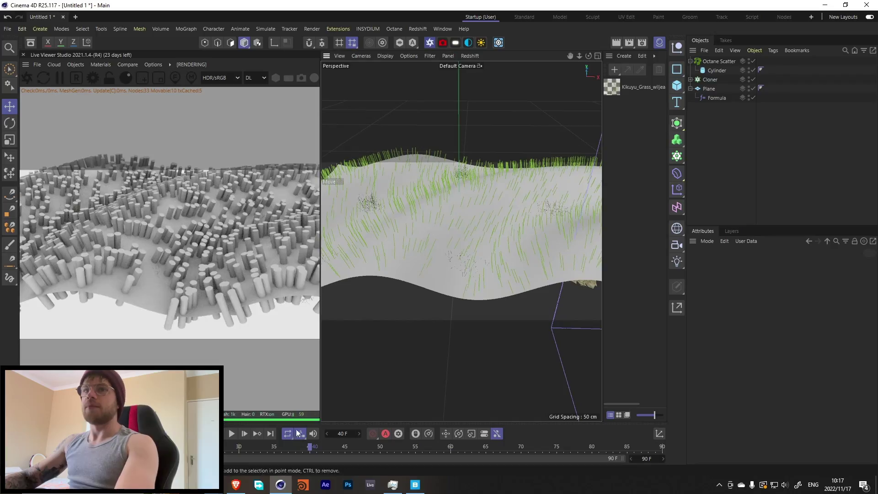
click(231, 433)
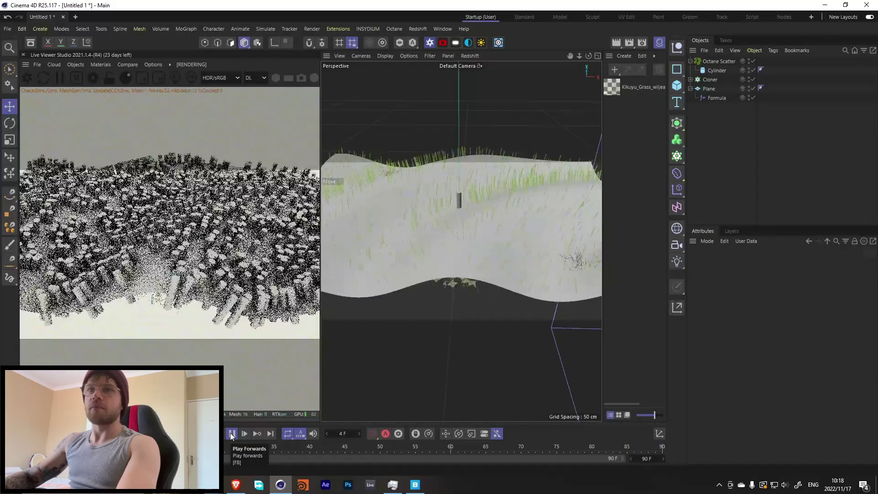
click(231, 433)
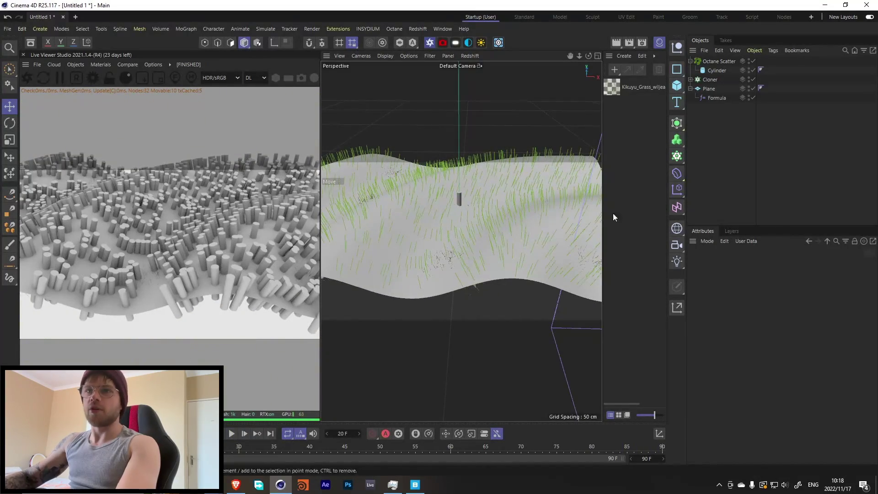
Delete the Cylinder and place a copy of the _d3d8_Var5_LOD0 grass under the Octane Scatter instead.
click(714, 71)
key(Delete)
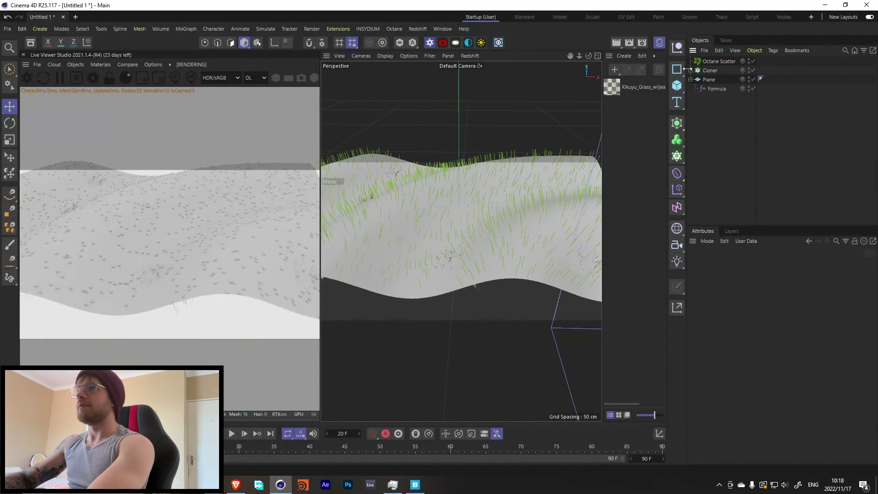
click(690, 70)
drag(717, 69, 716, 64)
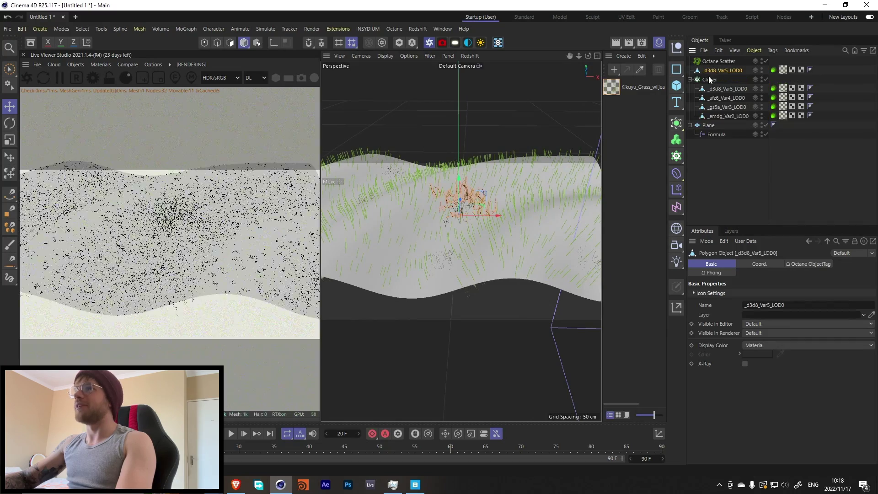
click(690, 79)
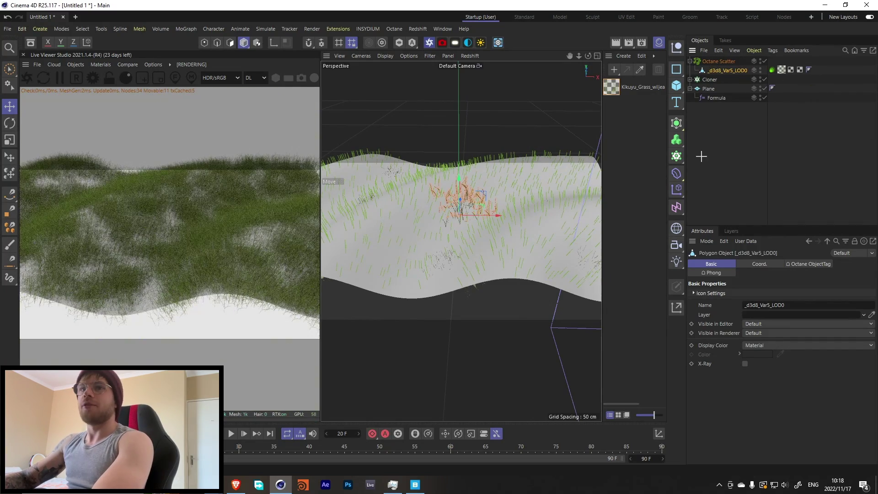
Play back the animation with the scattered grass and delete the Octane Scatter with its contents.
click(723, 138)
click(231, 434)
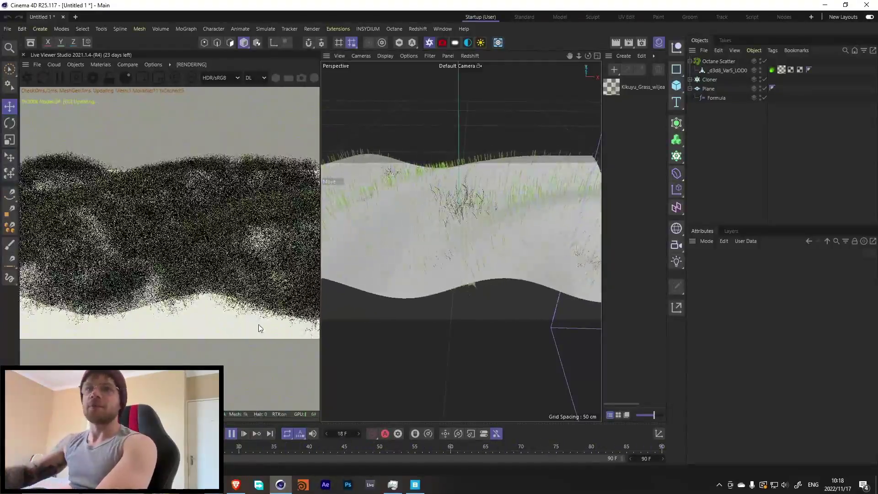
click(231, 433)
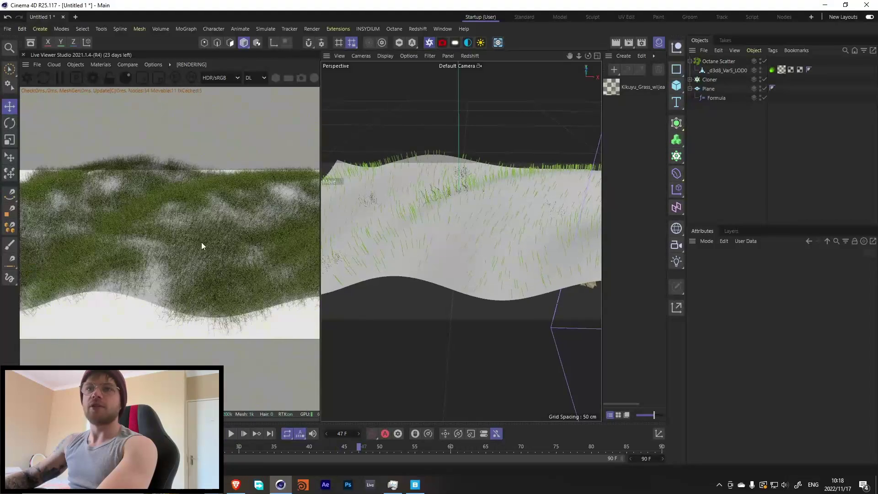
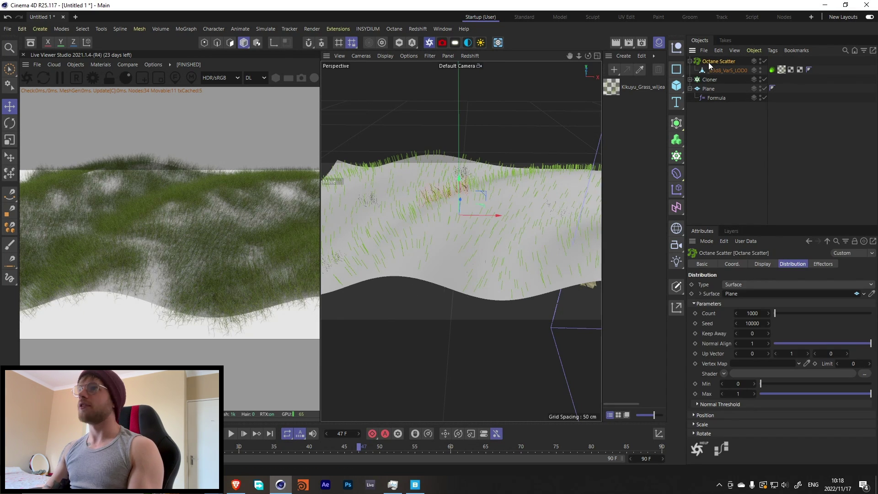
key(Delete)
Set the Cloner to Render Instance and Object mode with the Plane as its object, and preview the animation.
click(718, 60)
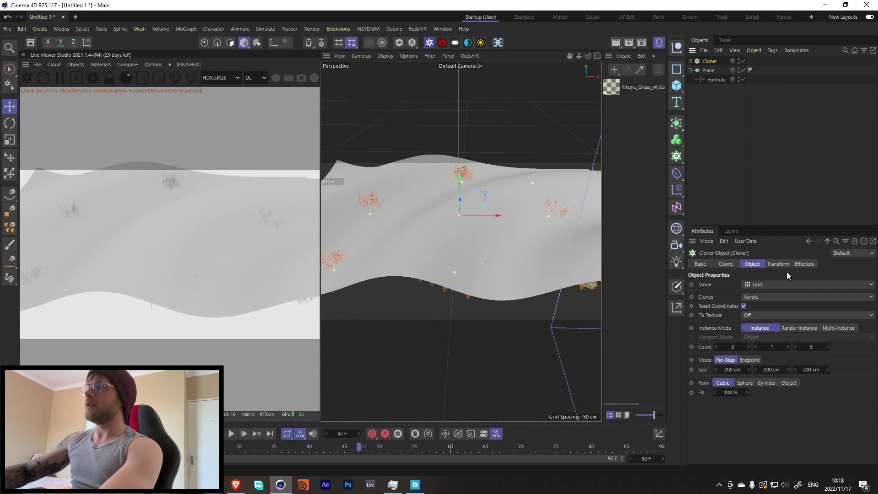
click(804, 330)
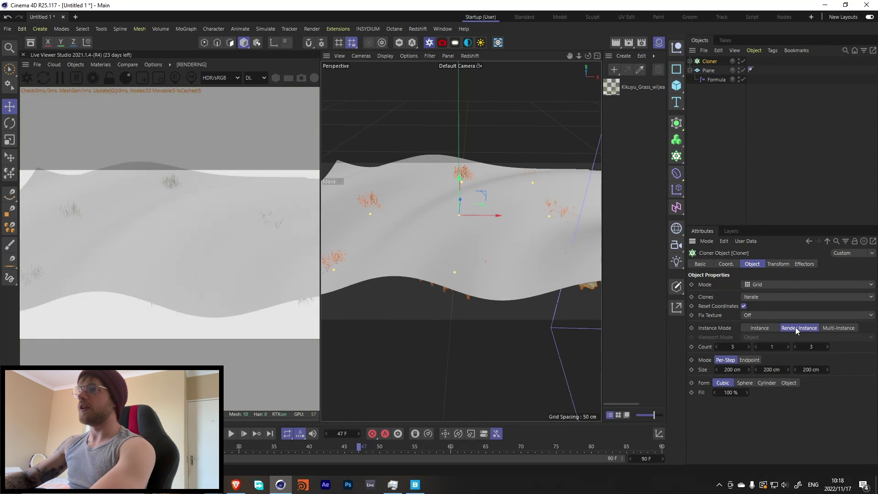
click(761, 283)
click(761, 295)
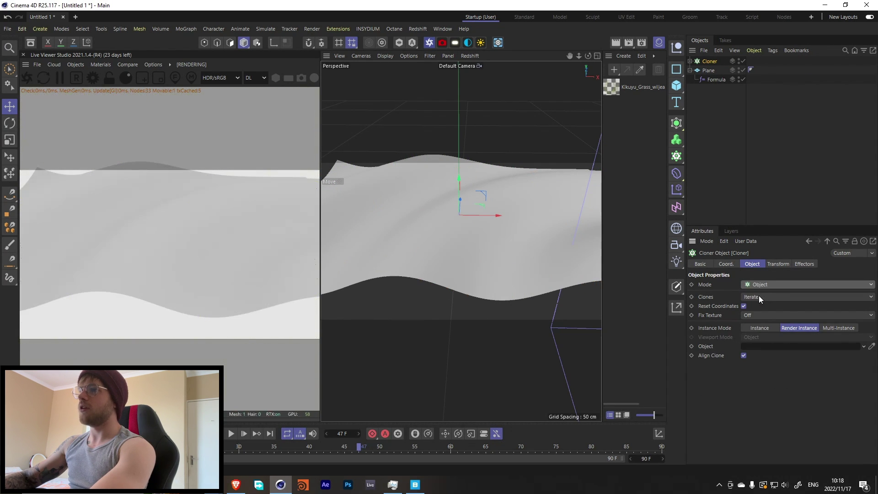
drag(704, 72, 744, 349)
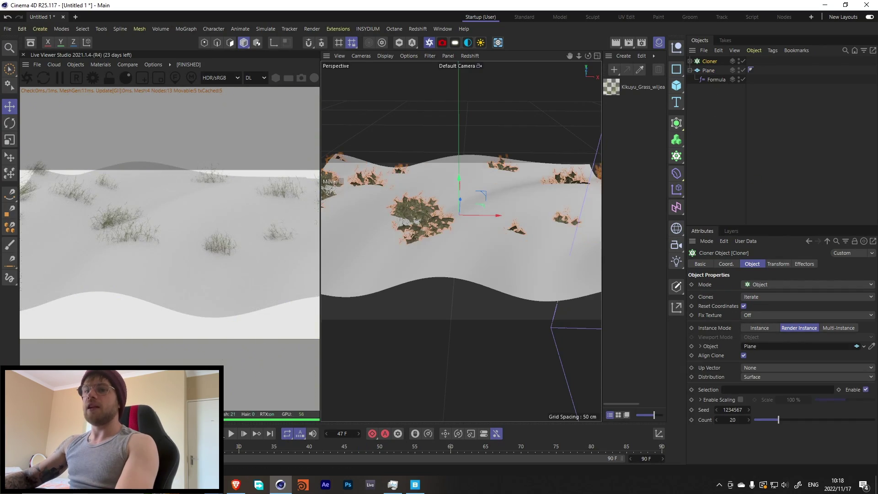
click(231, 434)
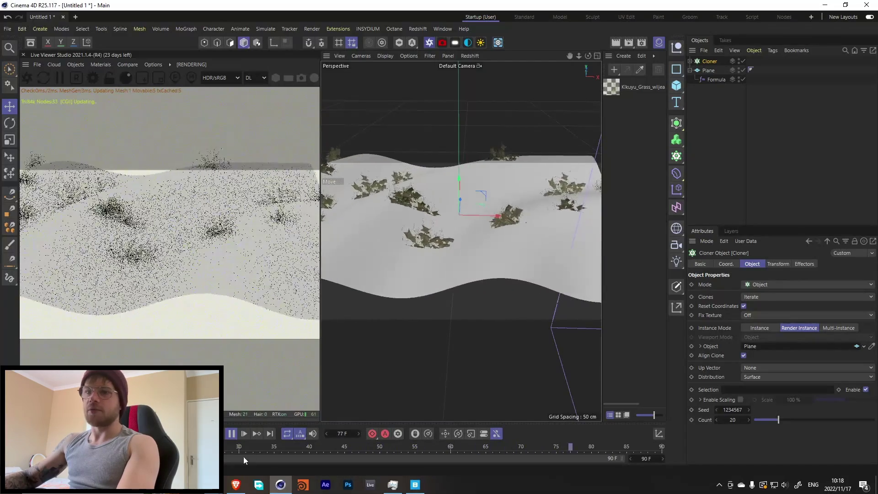
click(231, 434)
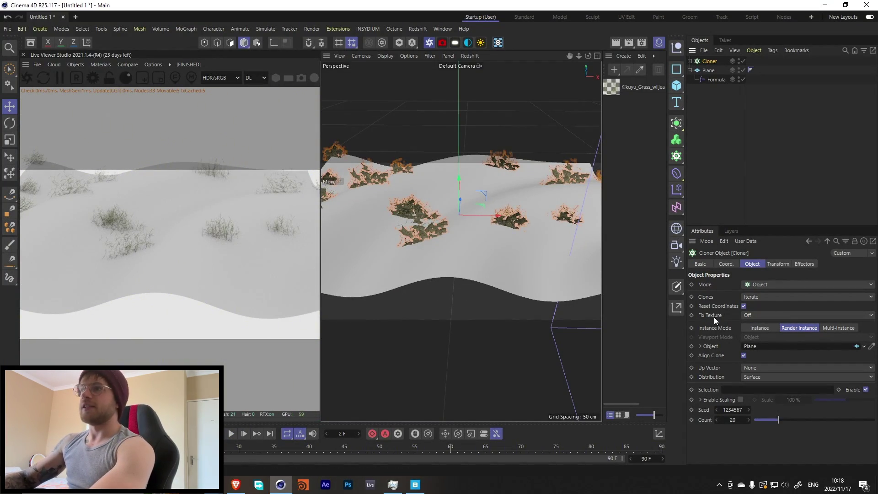
Set the Cloner's R.P transform rotation to -90° so the grass clones stand upright on the terrain.
click(778, 264)
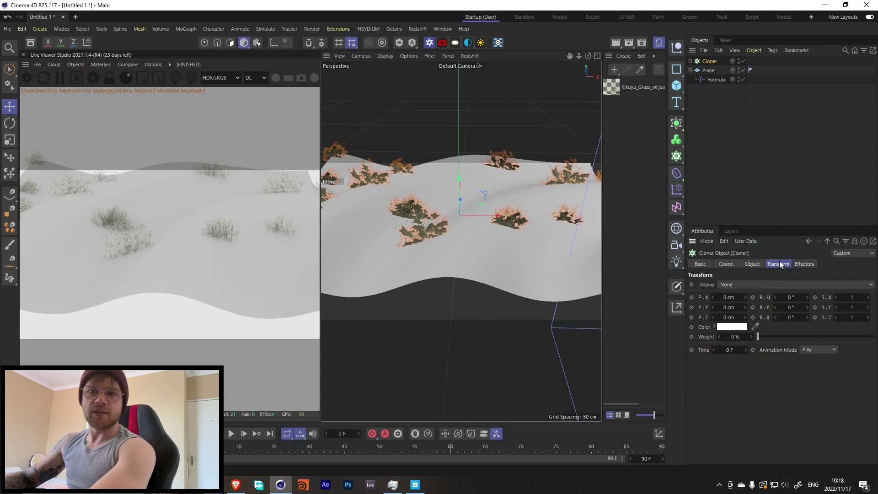
click(791, 306)
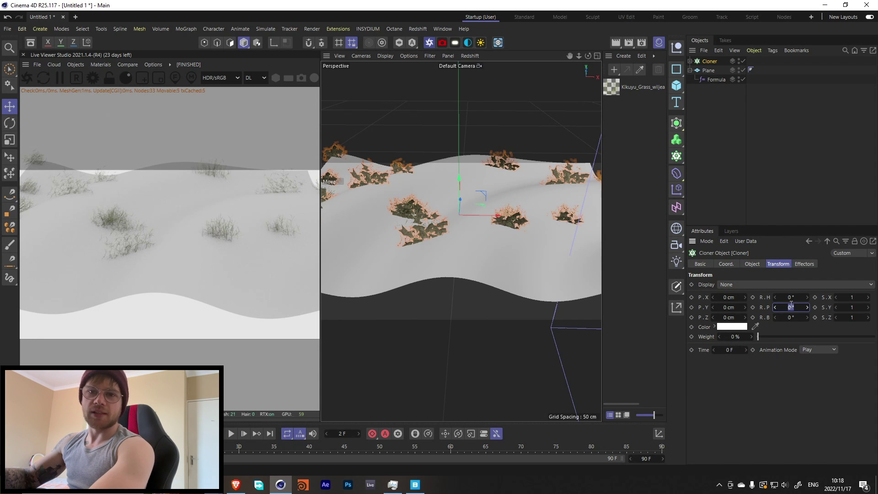
text(-90)
key(Return)
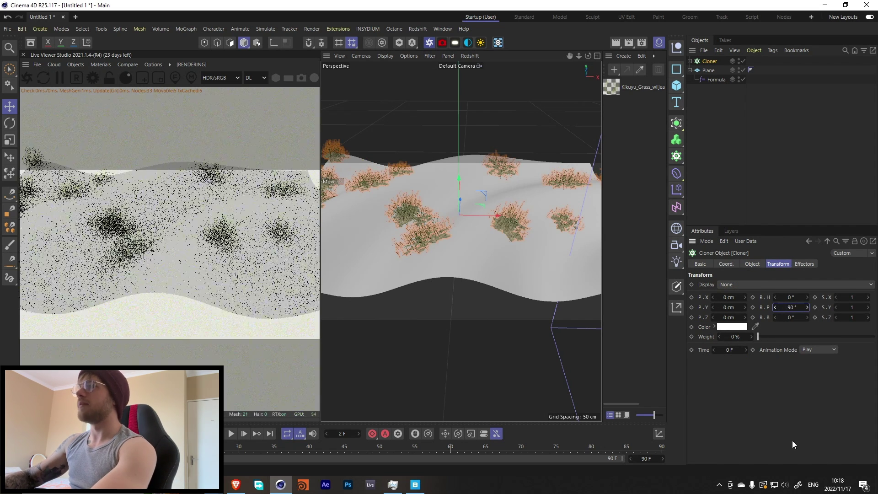
key(o)
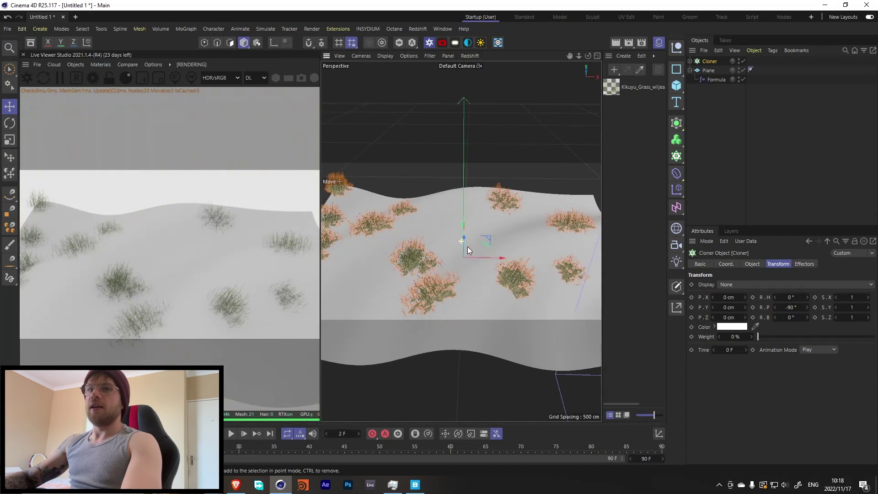
click(754, 264)
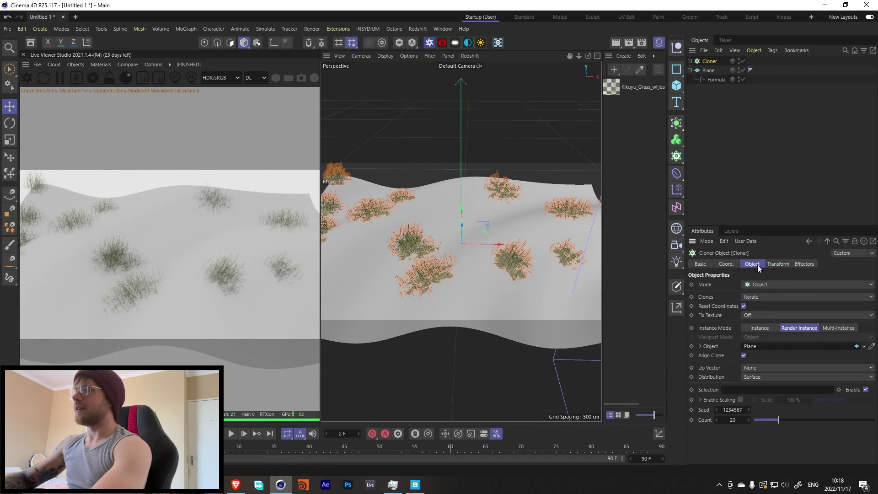
click(775, 267)
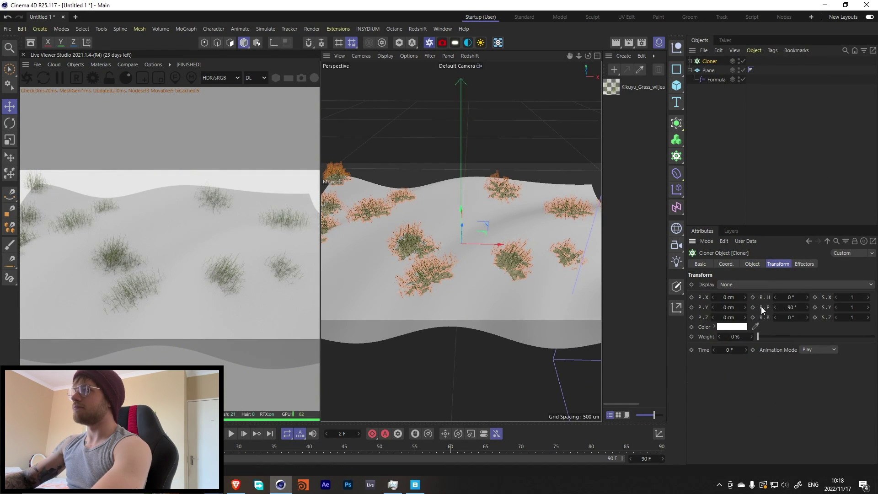
Turn off Align Clone on the Cloner, set its R.P transform rotation to 0°, and play back the animation to compare the grass.
click(754, 265)
click(746, 357)
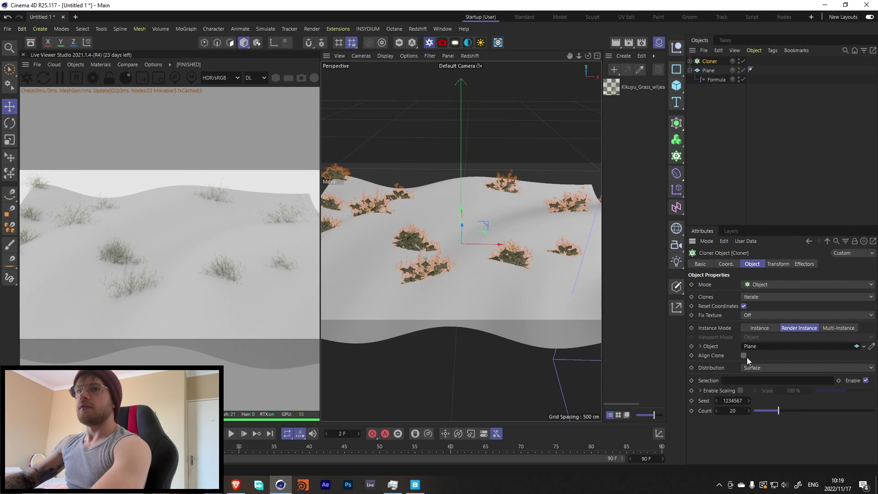
click(779, 264)
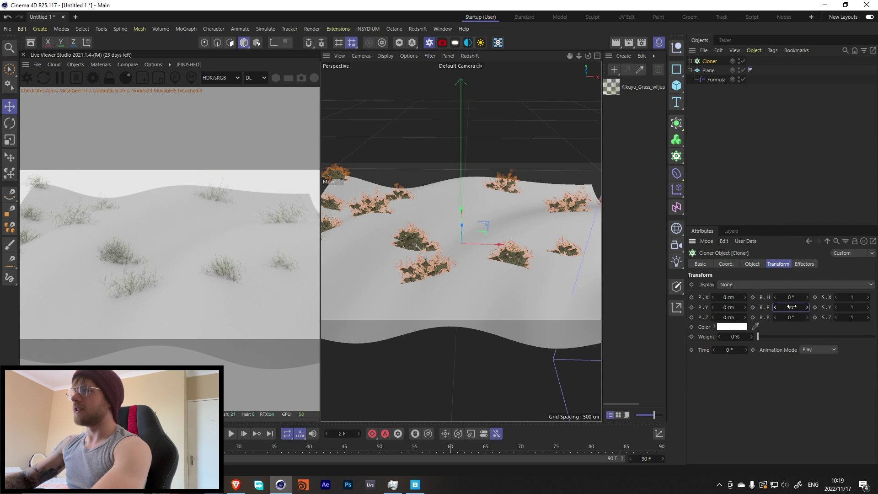
click(752, 264)
click(743, 355)
click(743, 355)
click(231, 434)
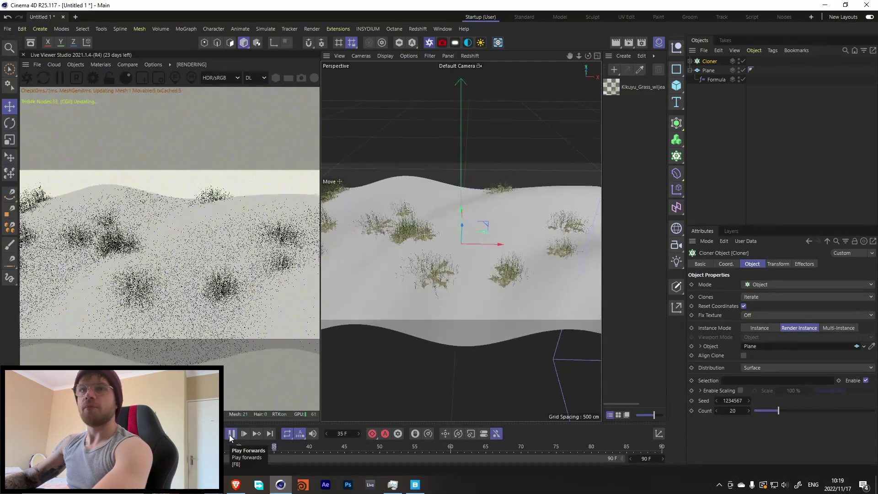
click(231, 434)
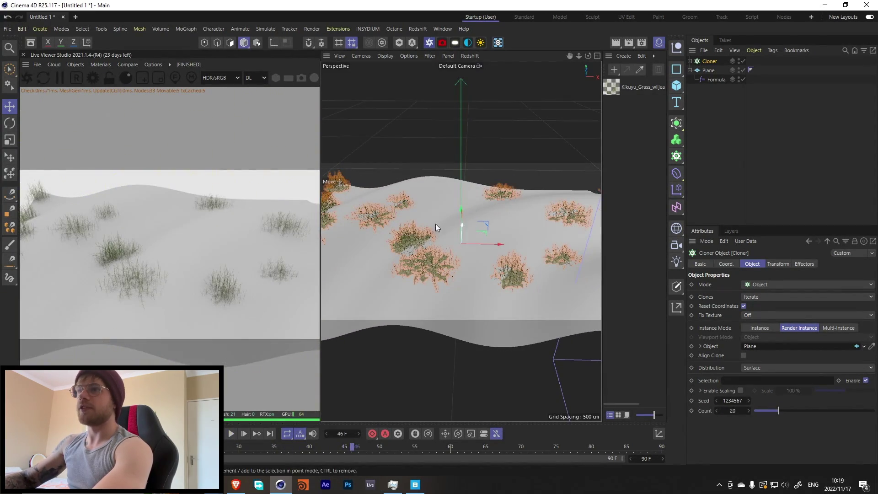
Set the Cloner's R.P transform rotation to -90° with Align Clone enabled, and preview the animation.
click(778, 264)
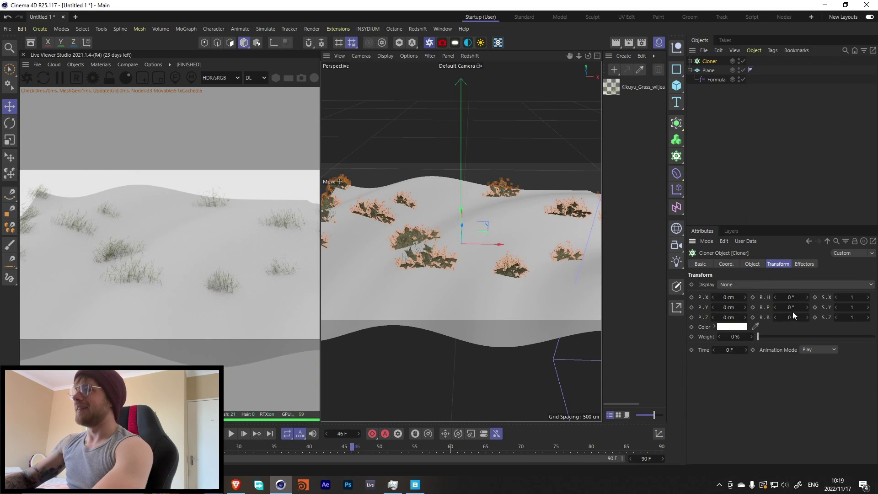
click(801, 306)
text(-90)
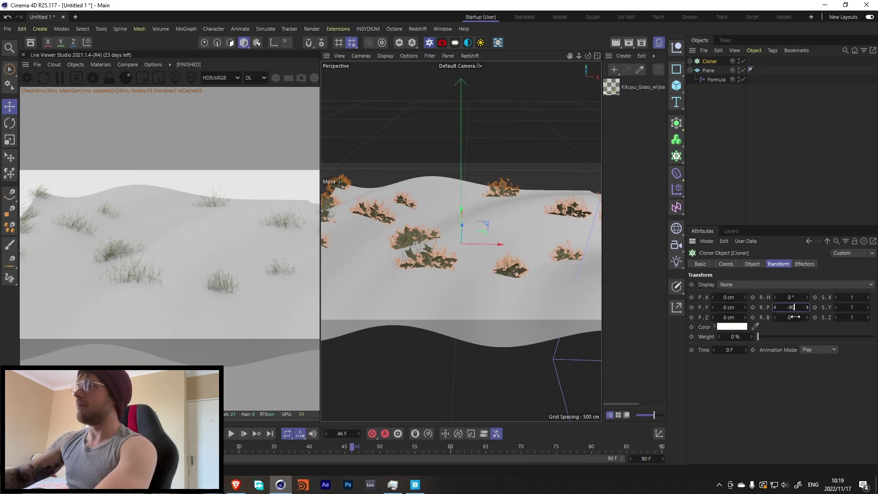
key(Return)
click(231, 433)
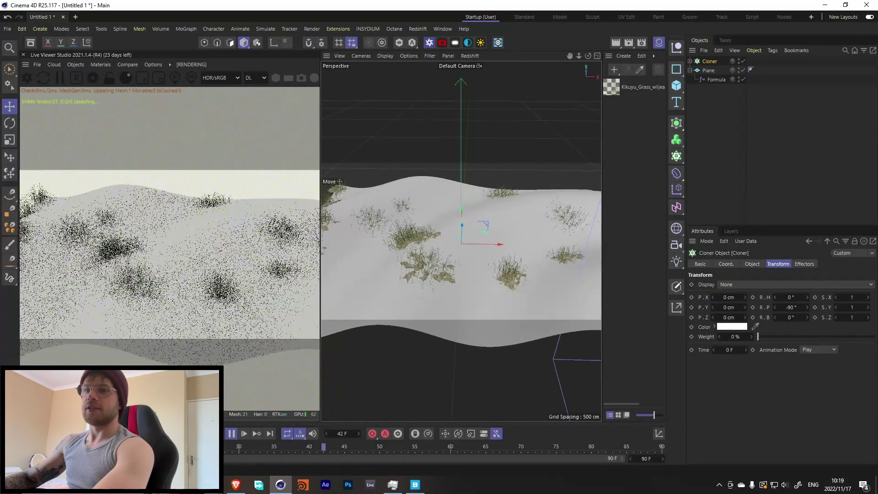
click(231, 434)
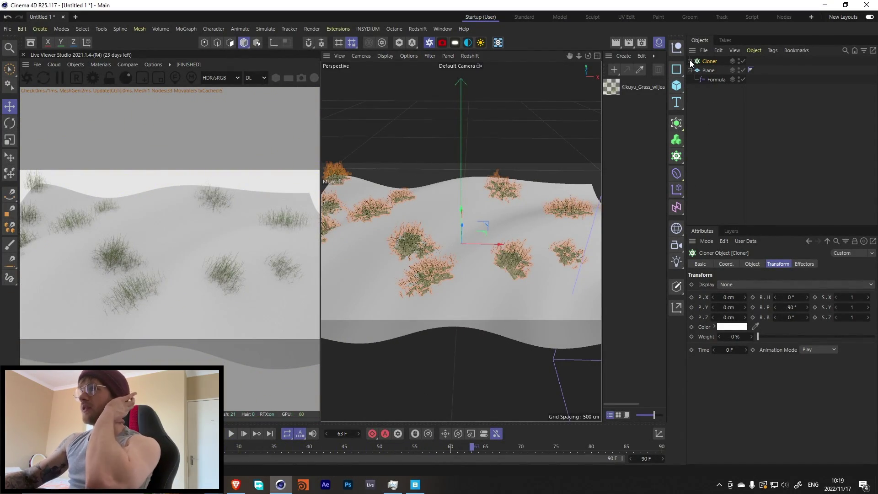
Set the Cloner's Count to 200 to cover the terrain with more grass.
click(752, 264)
click(735, 420)
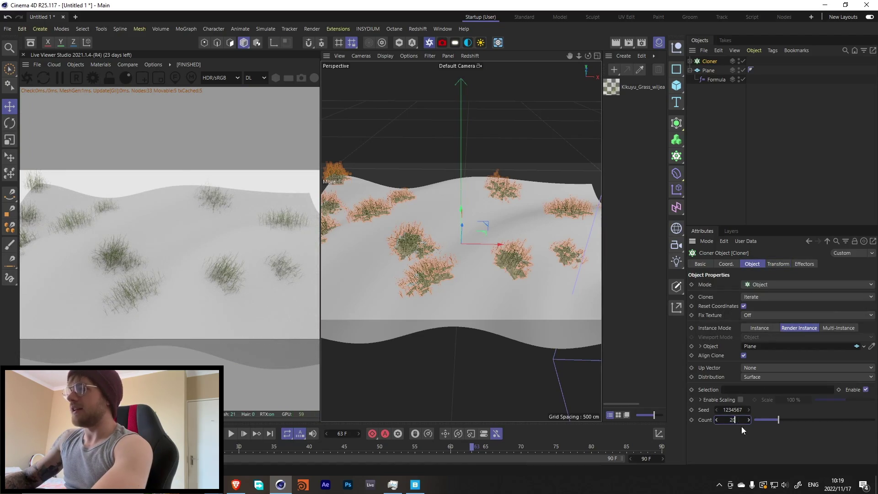
text(0)
key(Return)
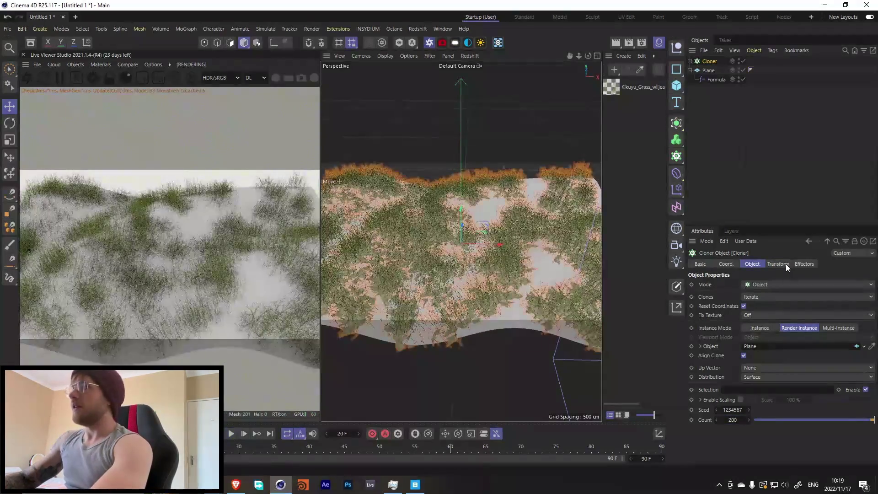
Scale the Cloner's grass clones to 0.7 on X, Y and Z in the transform settings.
click(787, 264)
click(853, 298)
text(0.7)
key(Tab)
text(0.7)
key(Tab)
text(0.7)
key(Return)
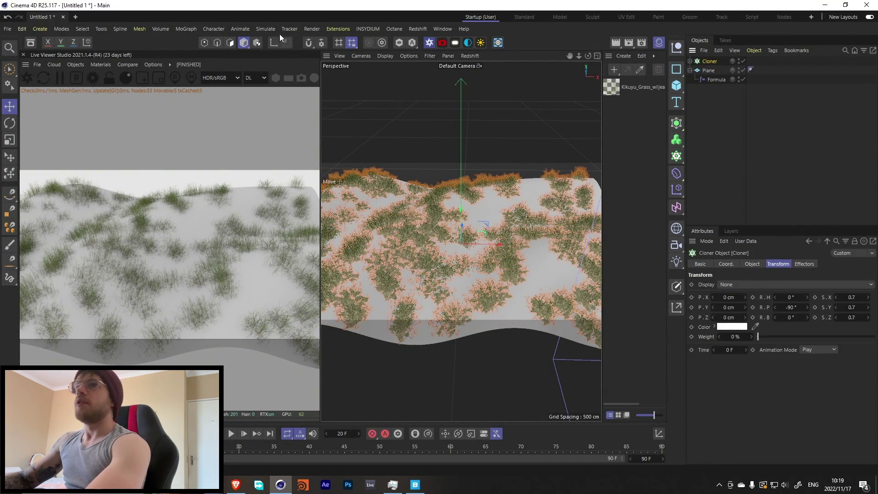
Add a Random effector to the grass Cloner.
click(186, 29)
mouse_move(215, 43)
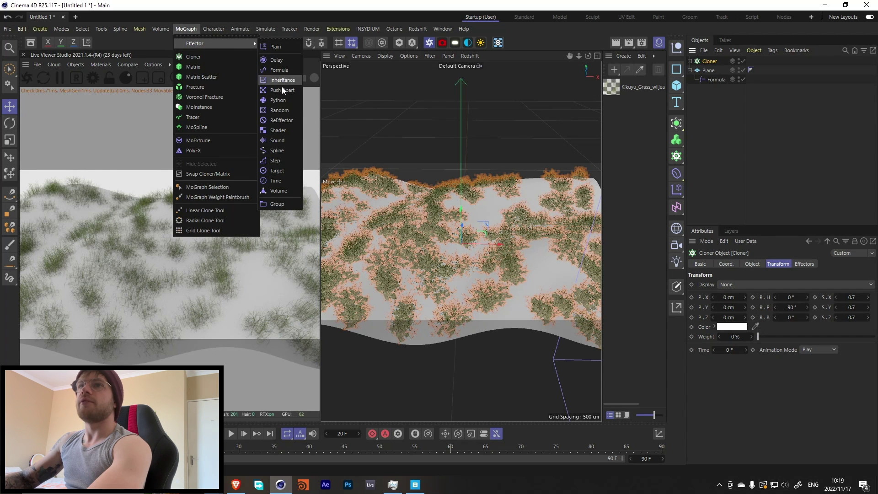
click(279, 110)
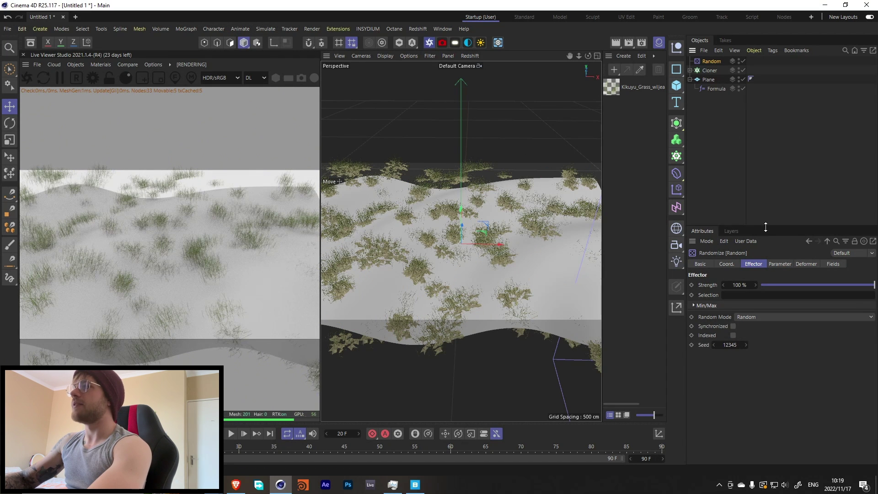
Set the Random effector's position variation to 10 cm on X, 0 cm on Y and 10 cm on Z.
text(0)
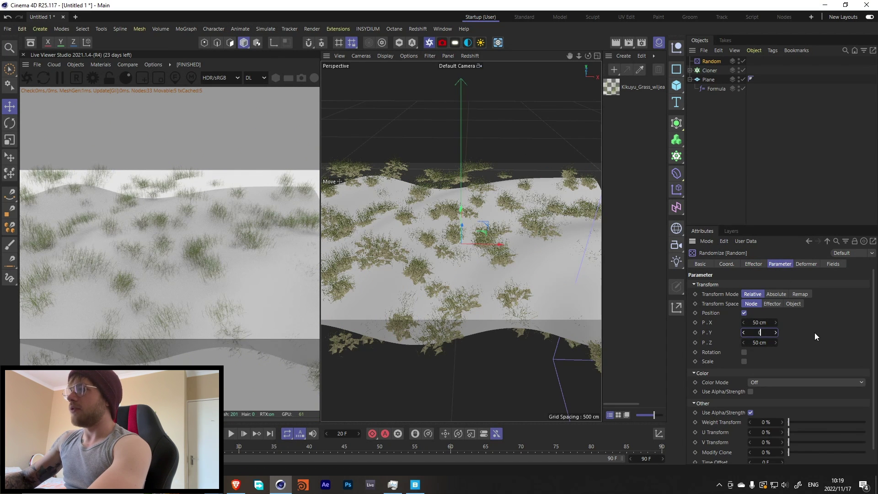
key(Return)
click(760, 322)
text(10)
key(Tab)
key(Tab)
text(10)
key(Return)
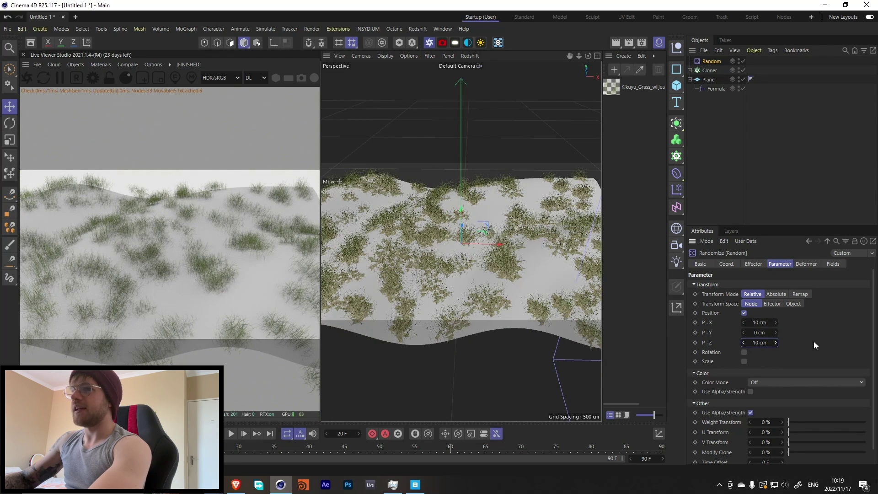
Enable rotation on the Random effector with R.H 360°, R.P 10° and R.B 10°.
click(744, 352)
click(760, 362)
text(360)
key(Tab)
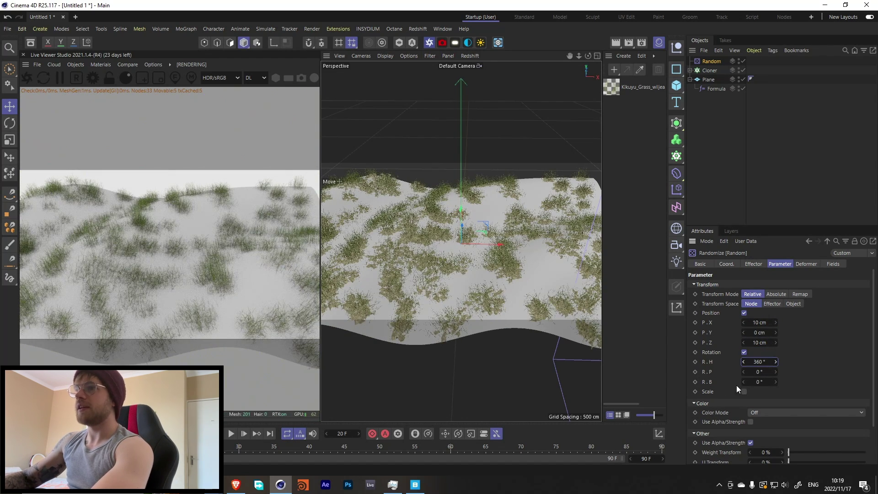
text(10)
key(Tab)
text(10)
key(Return)
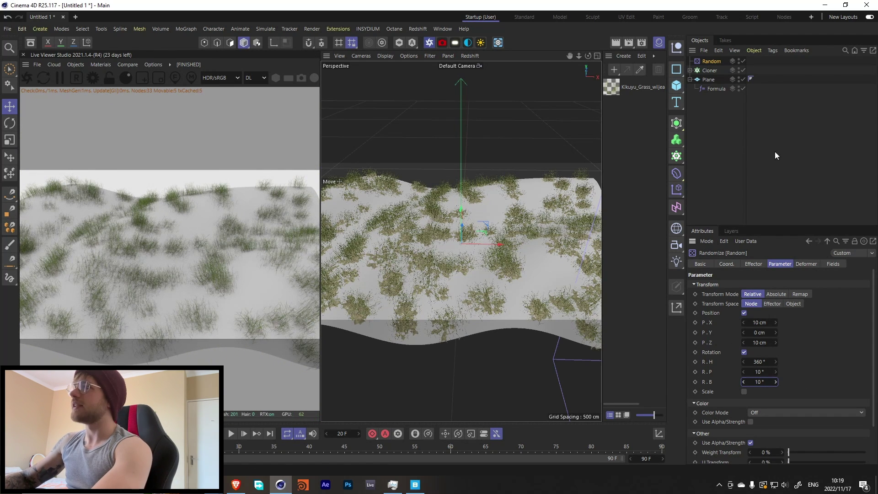
Collapse the Plane's hierarchy and raise the imported tree and rock assets vertically above their original positions.
click(691, 80)
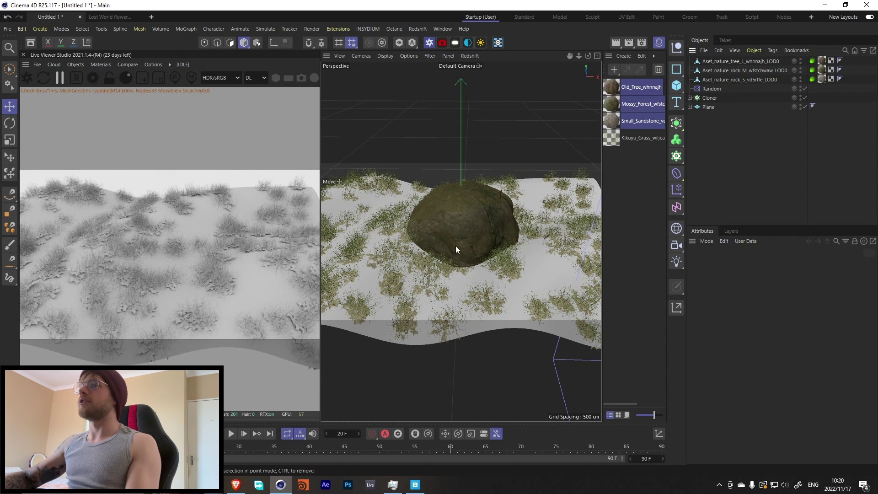
click(718, 62)
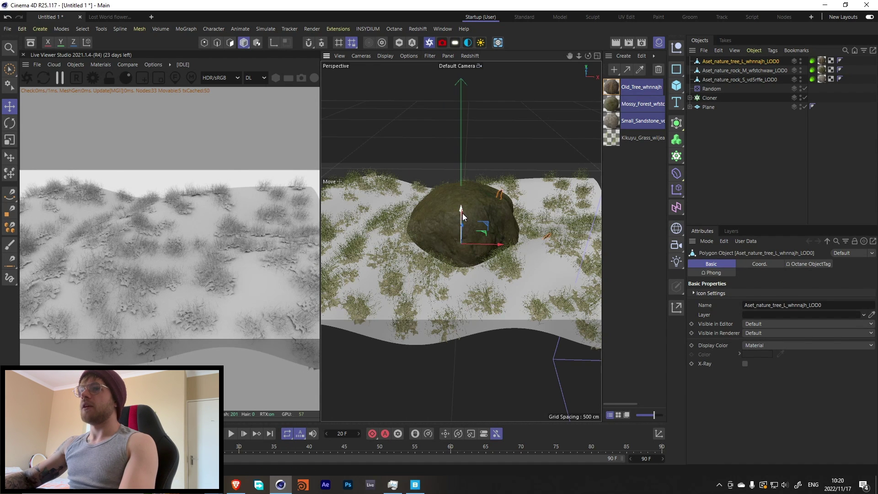
drag(463, 220, 471, 131)
click(709, 89)
click(732, 79)
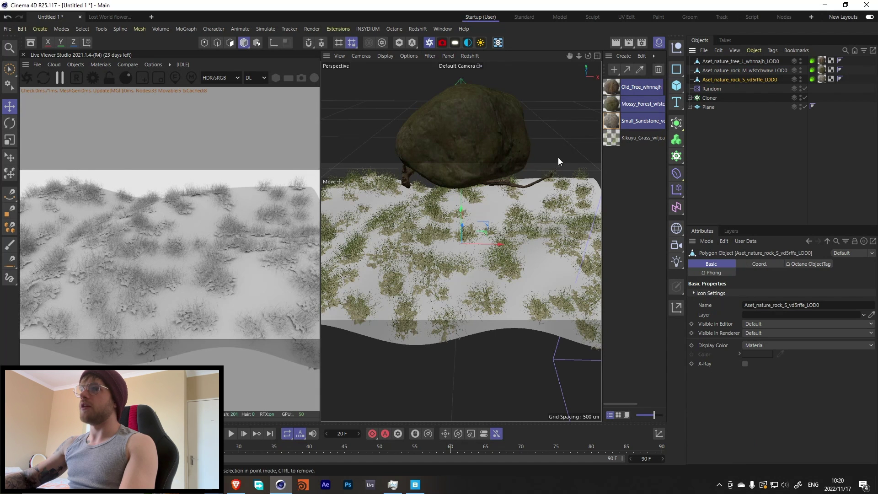
drag(460, 220, 467, 192)
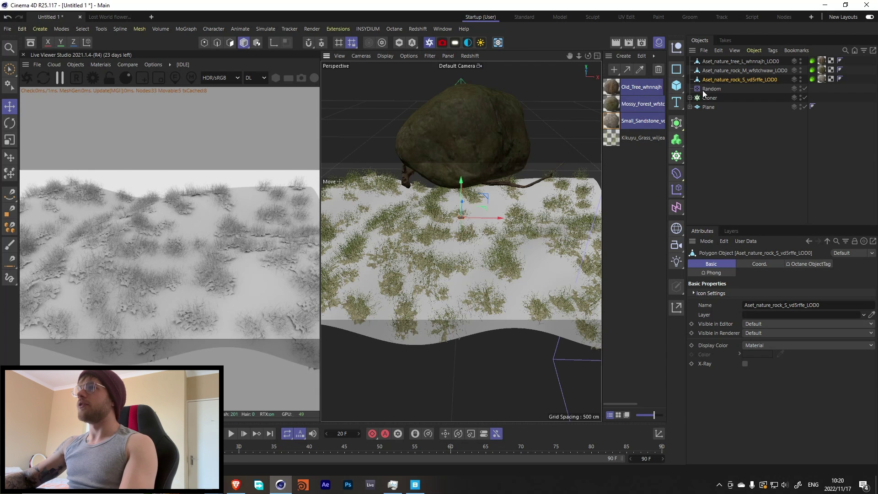
Put each of the three imported assets in its own Cloner, and hide Cloner.1 and Cloner.2.
shift+click(715, 62)
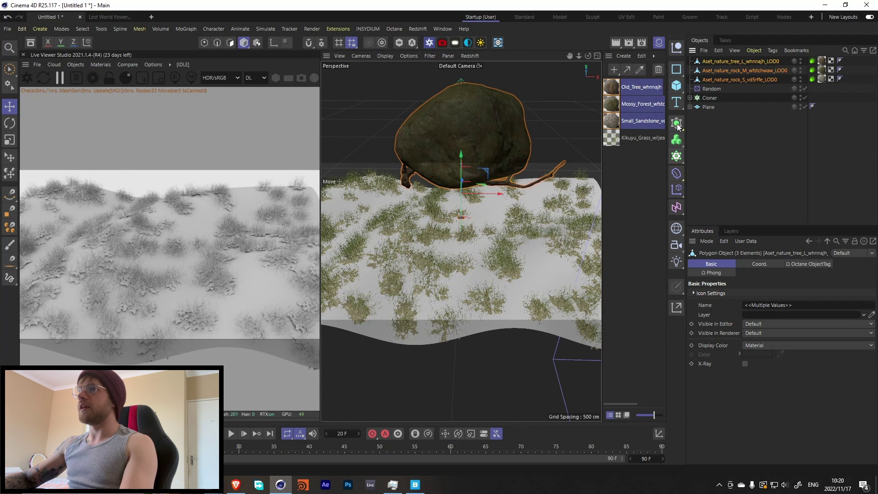
alt+click(676, 157)
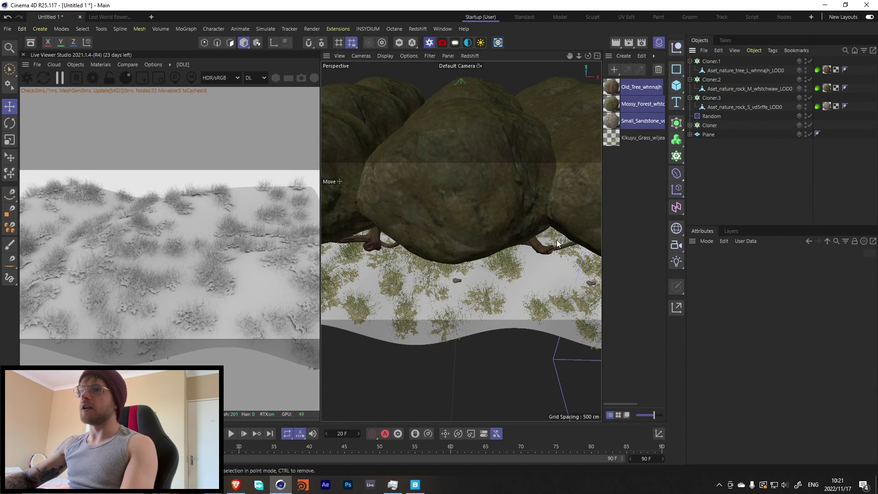
click(712, 98)
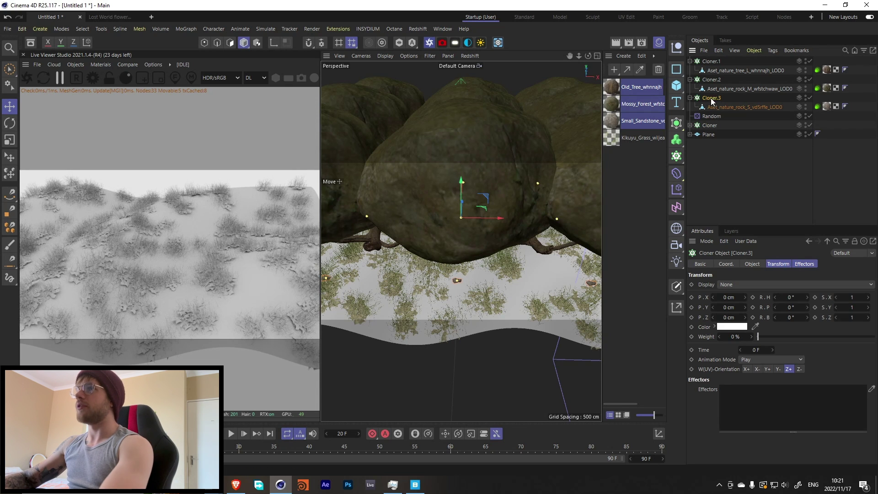
click(689, 61)
click(690, 71)
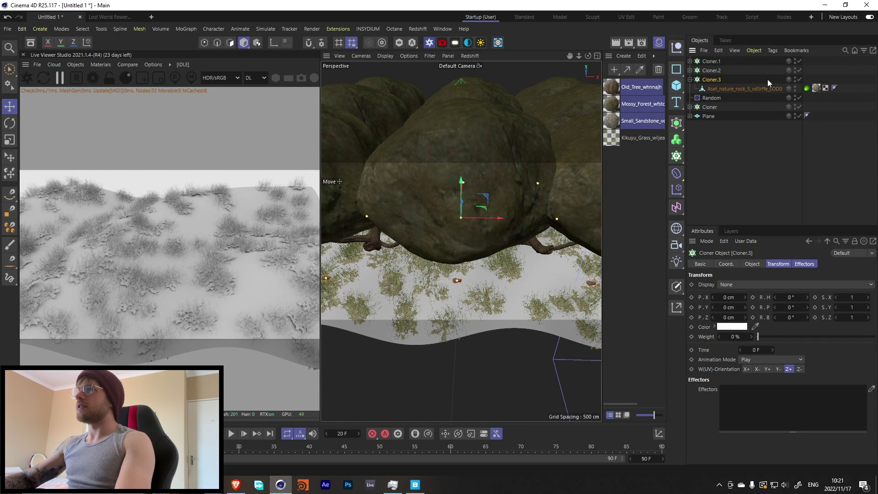
click(795, 70)
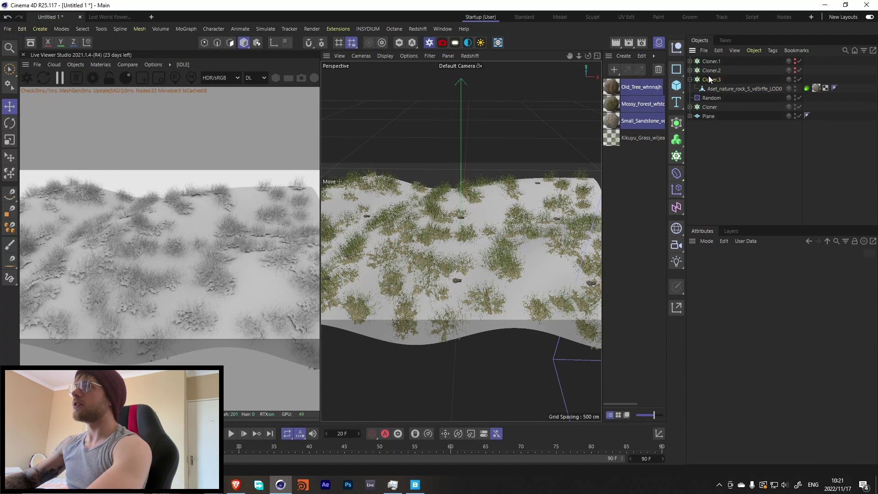
Set Cloner.3 to Object mode with Render Instance and use the Plane as its distribution object.
click(748, 265)
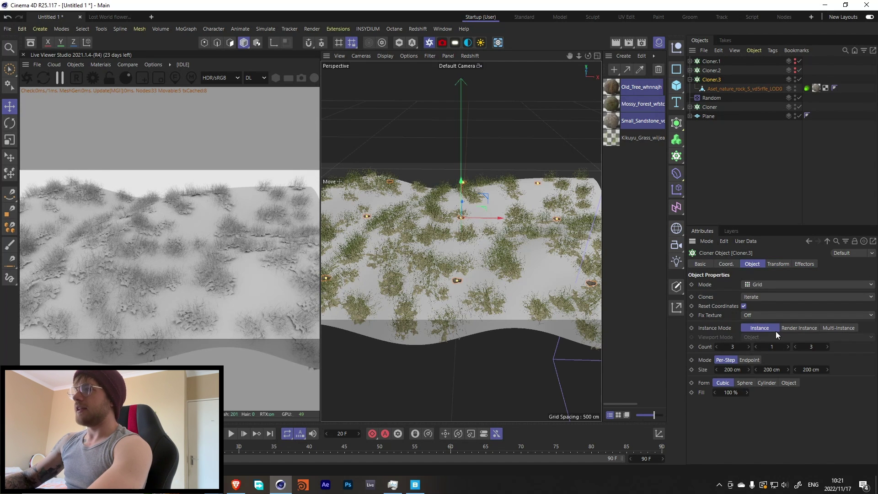
click(764, 284)
click(759, 294)
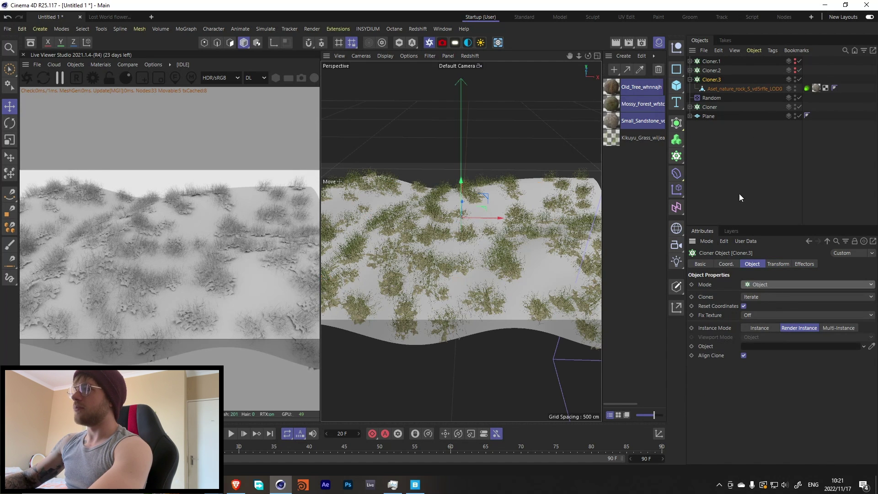
drag(709, 116, 785, 362)
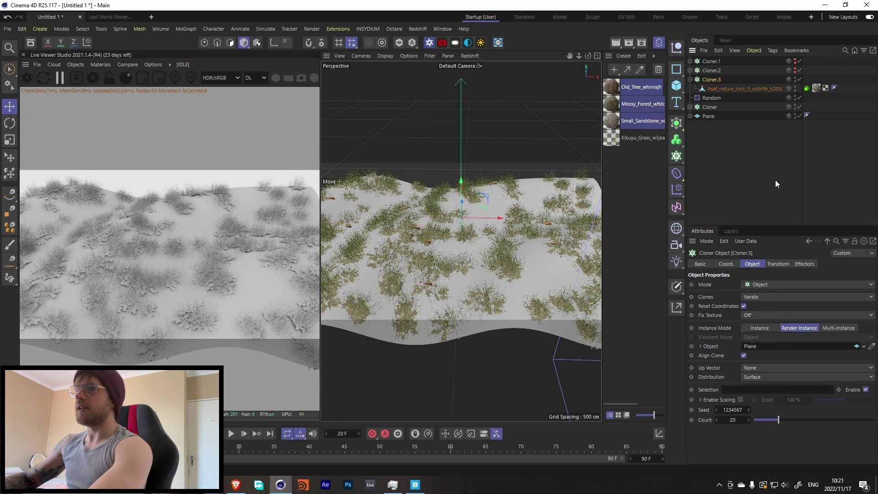
Set Cloner.3's R.P transform rotation to -90° and preview the animation with the scattered small rocks.
click(765, 207)
click(709, 118)
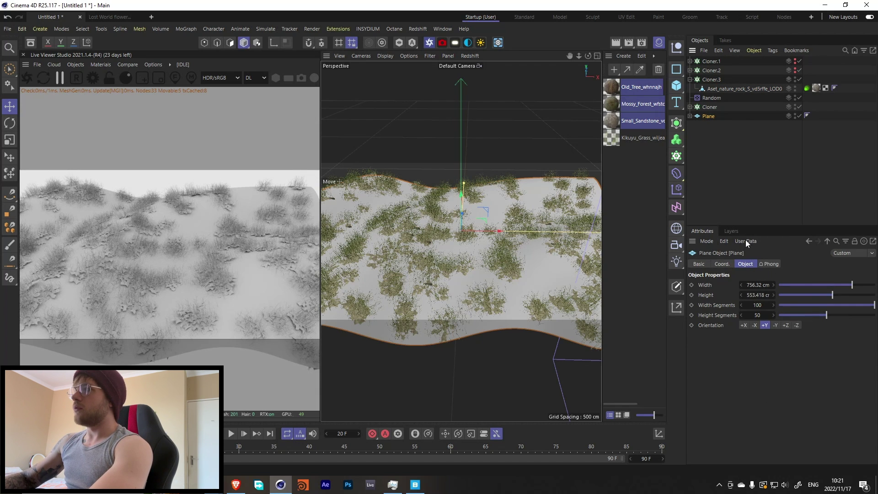
click(711, 80)
click(773, 264)
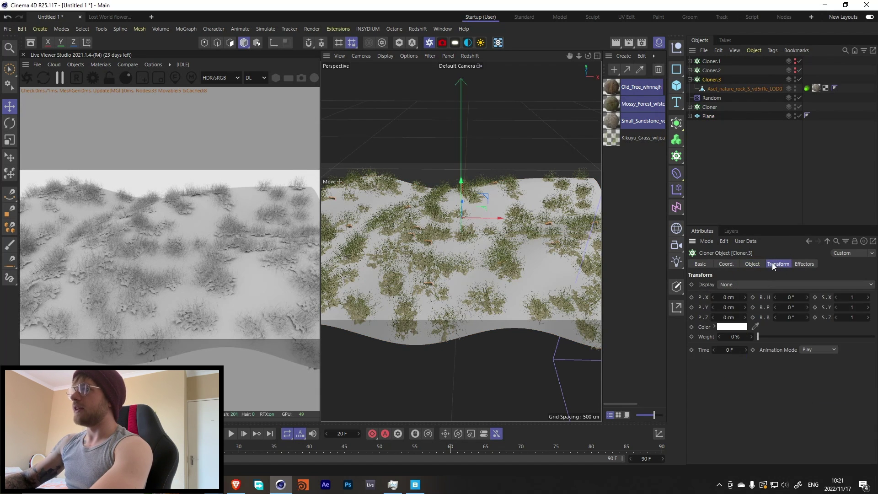
text(-90)
key(Return)
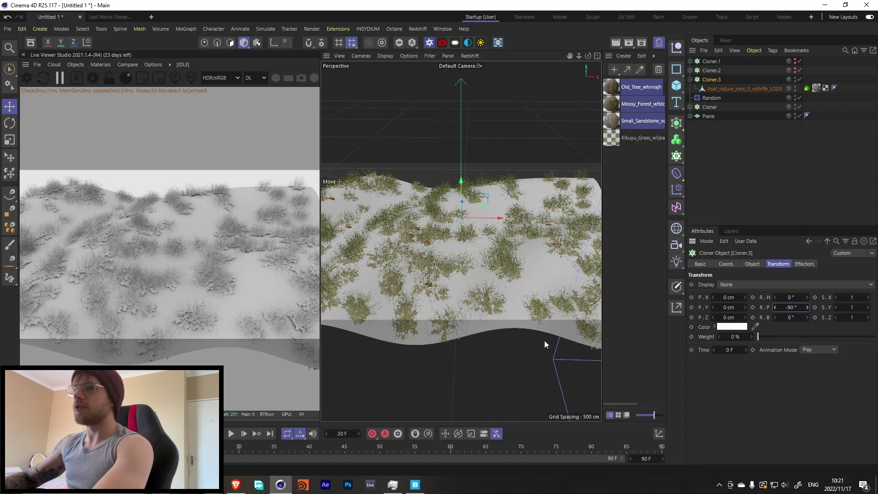
click(753, 176)
click(232, 433)
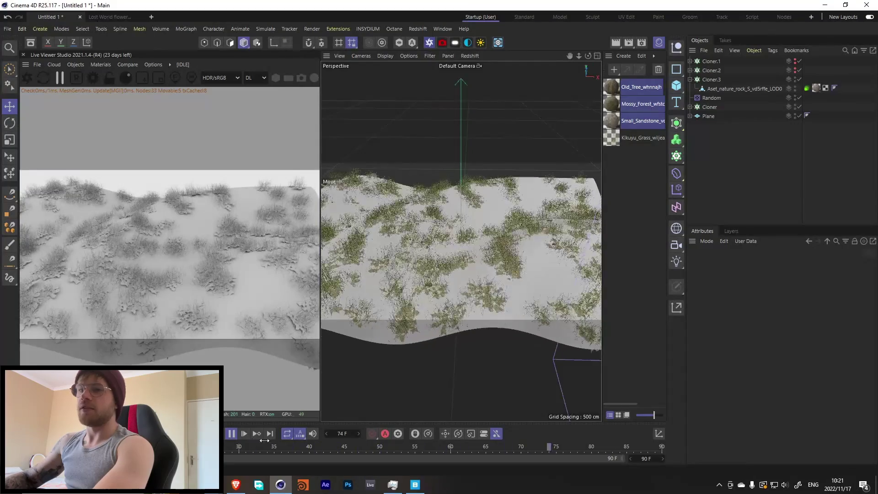
click(232, 434)
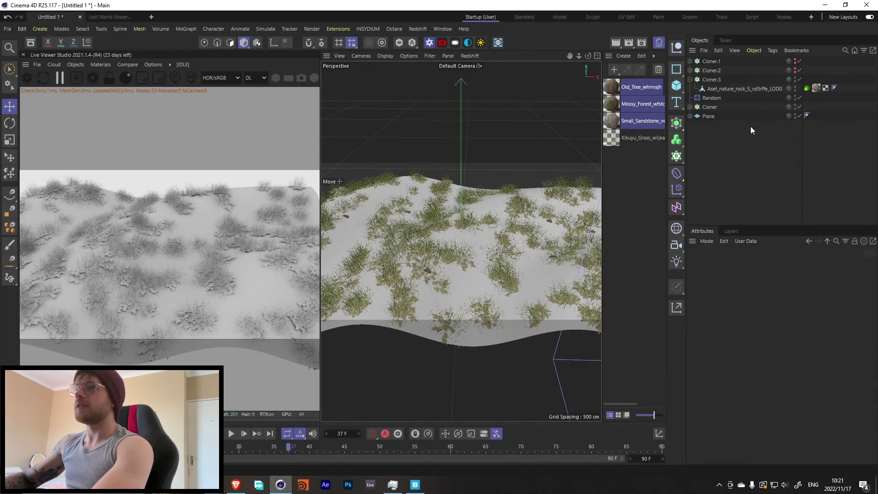
Add a Random effector to Cloner.3, place it directly above that Cloner in the hierarchy and check the Cloner's effector list.
click(711, 70)
click(693, 80)
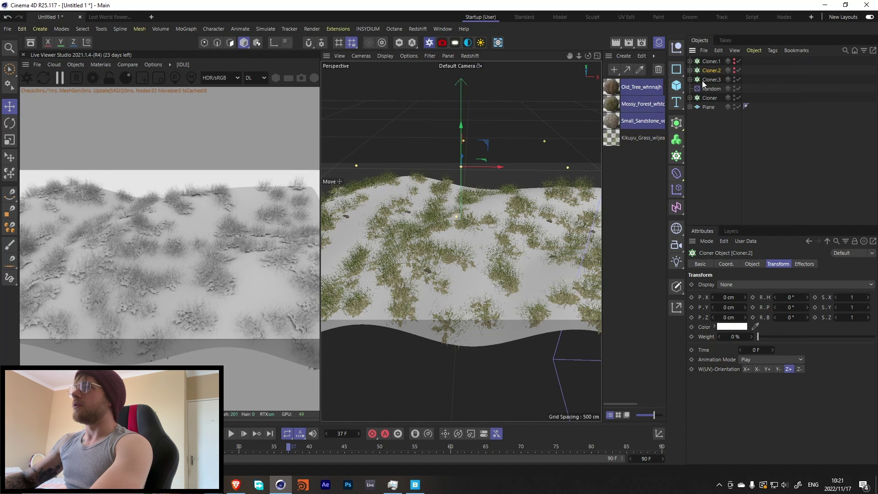
click(186, 29)
mouse_move(215, 43)
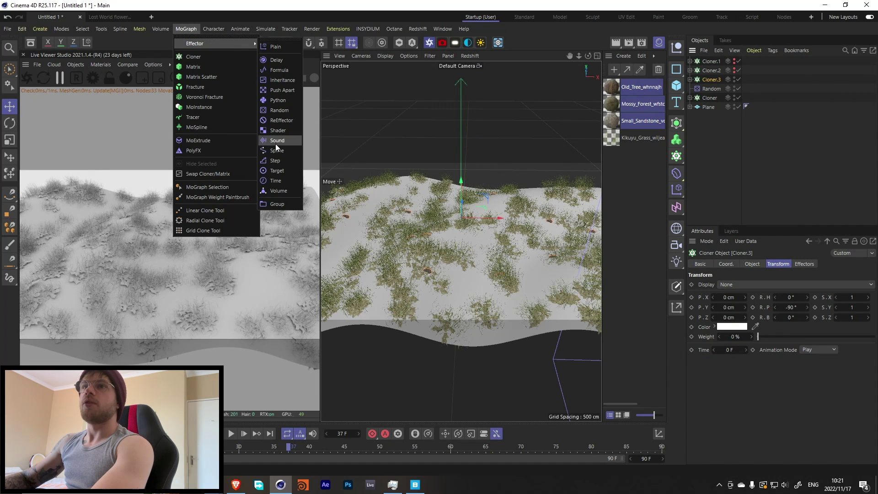
click(281, 111)
click(773, 147)
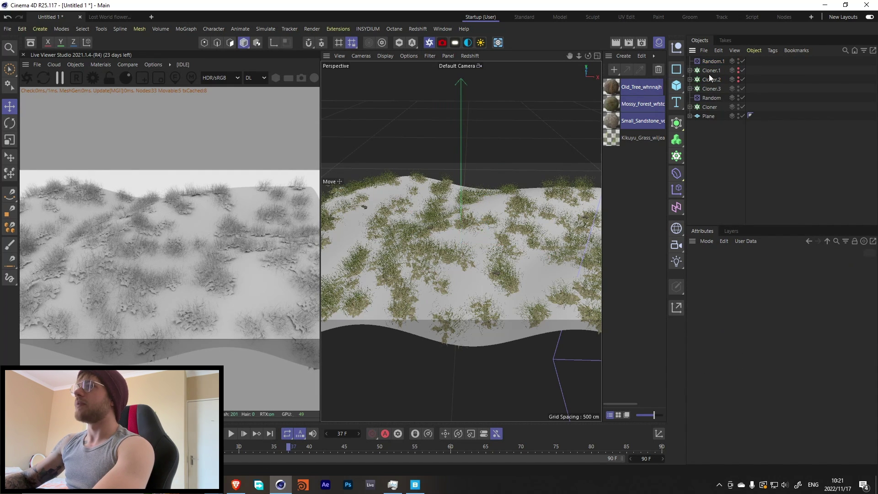
drag(716, 89, 717, 86)
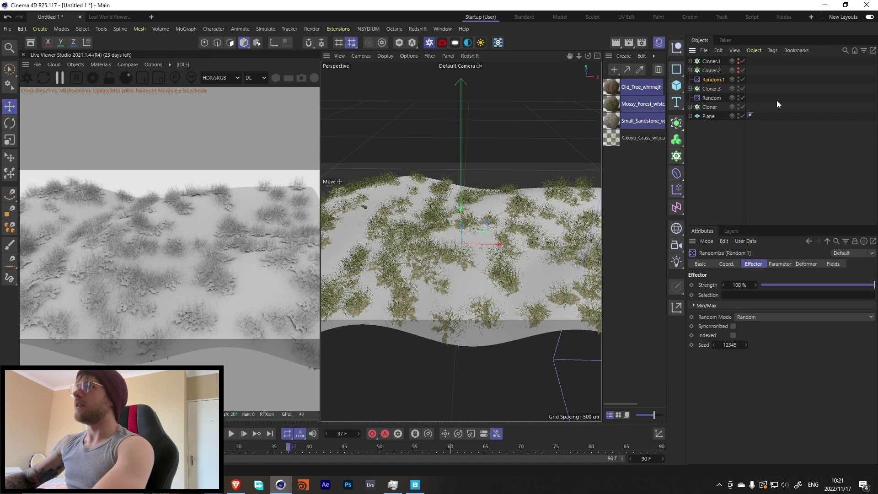
click(710, 89)
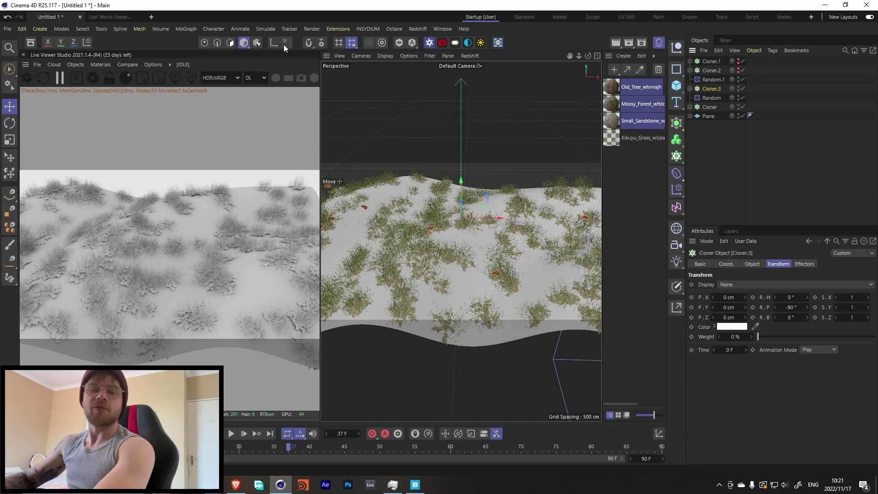
click(804, 264)
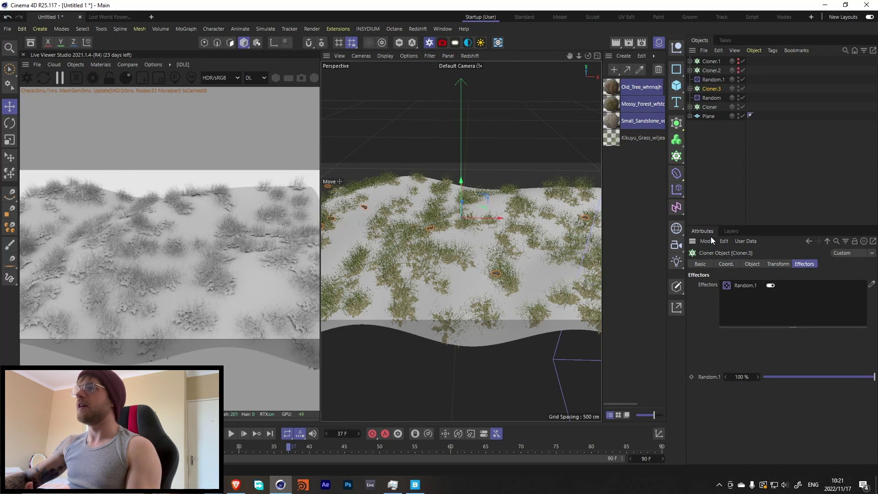
Unhide Cloner.2 and set its transform scale to 0.3 on all three axes.
click(714, 70)
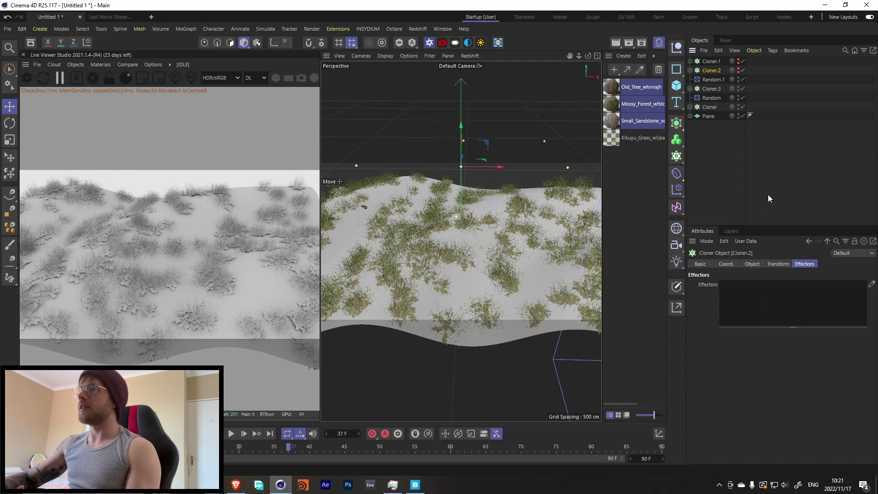
click(727, 62)
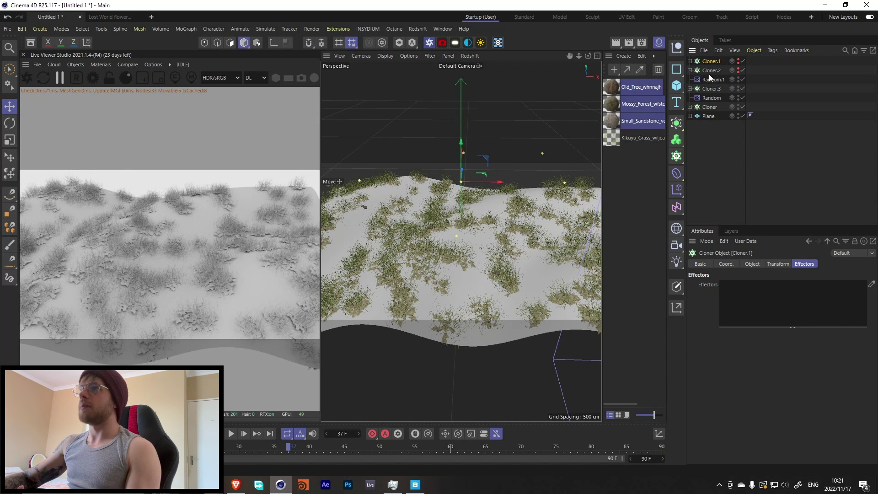
click(705, 90)
click(717, 73)
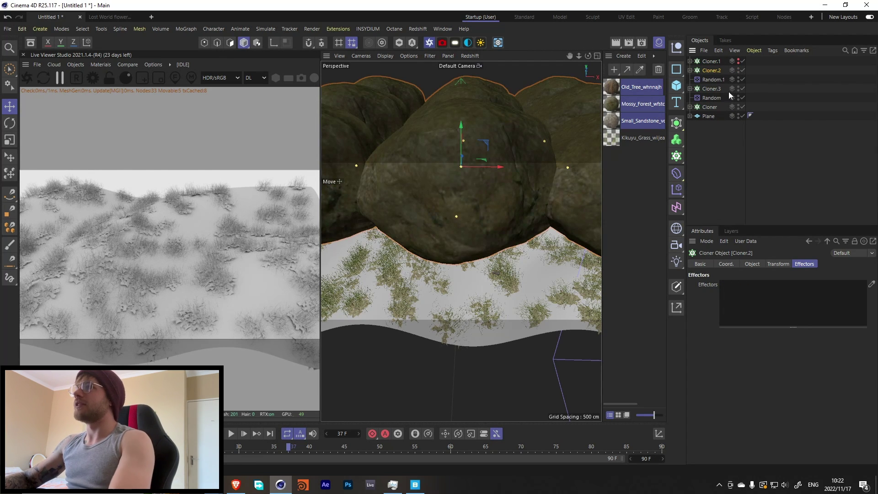
click(772, 265)
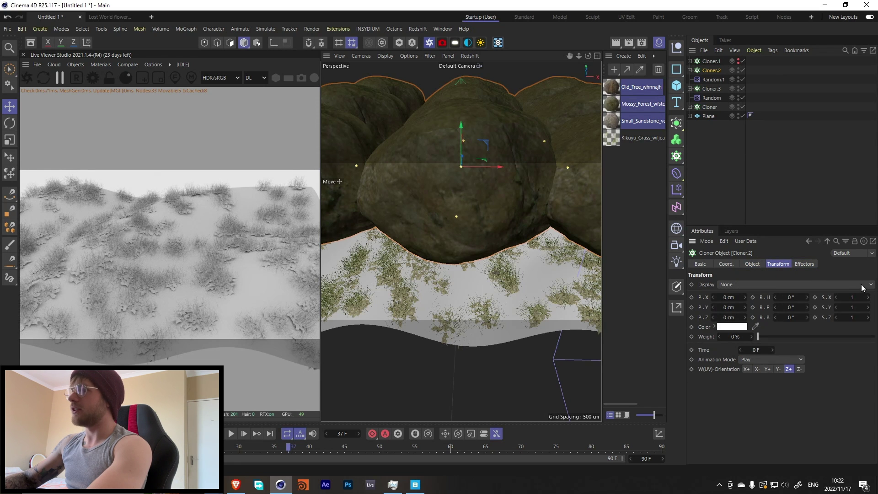
text(0.5)
key(Return)
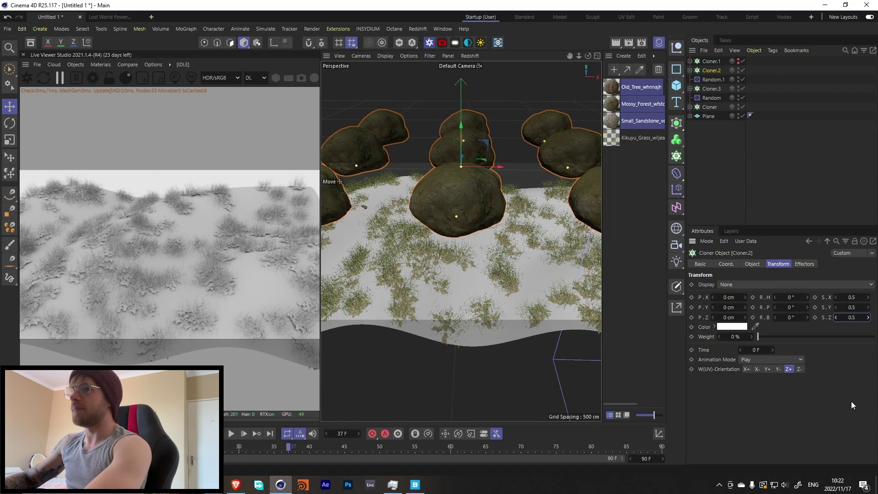
click(852, 298)
text(0.3)
key(Return)
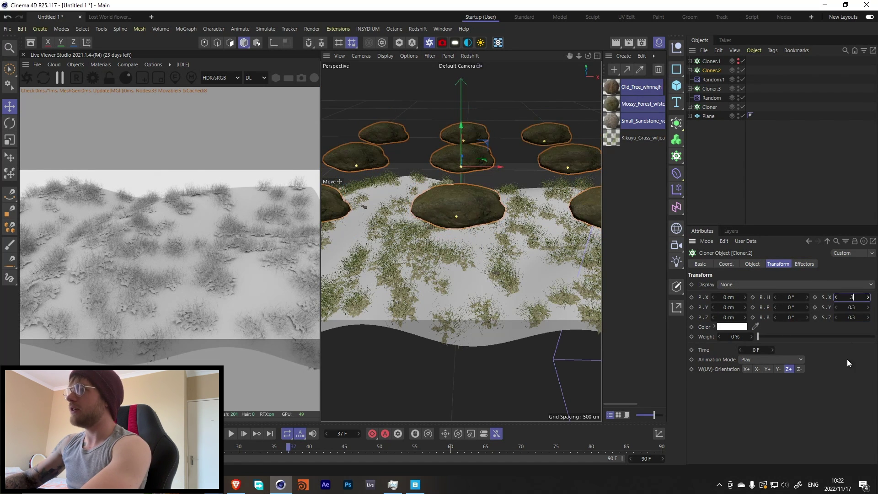
Set Cloner.2 to Object mode with Render Instance and use the Plane as its distribution object.
click(752, 264)
click(754, 285)
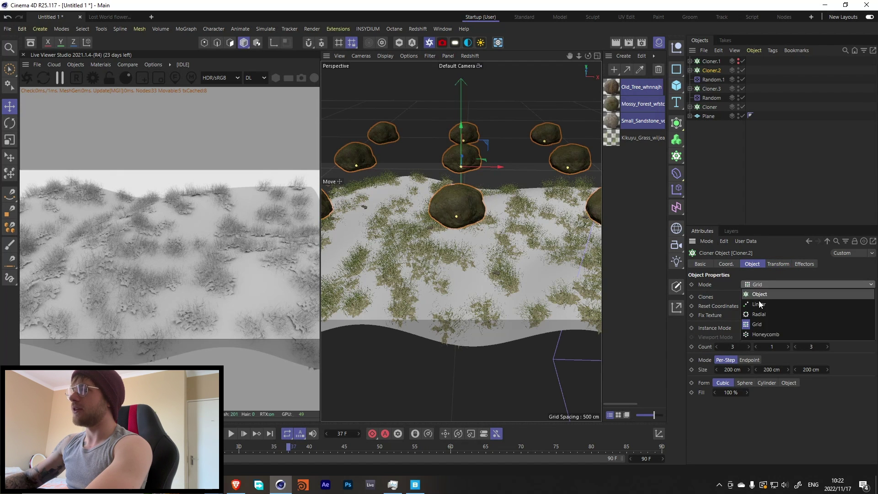
click(765, 297)
drag(709, 116, 772, 288)
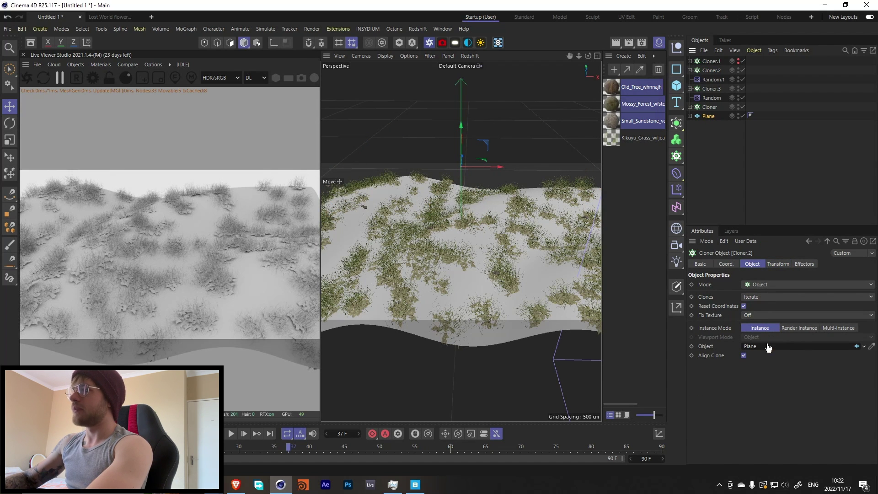
click(780, 202)
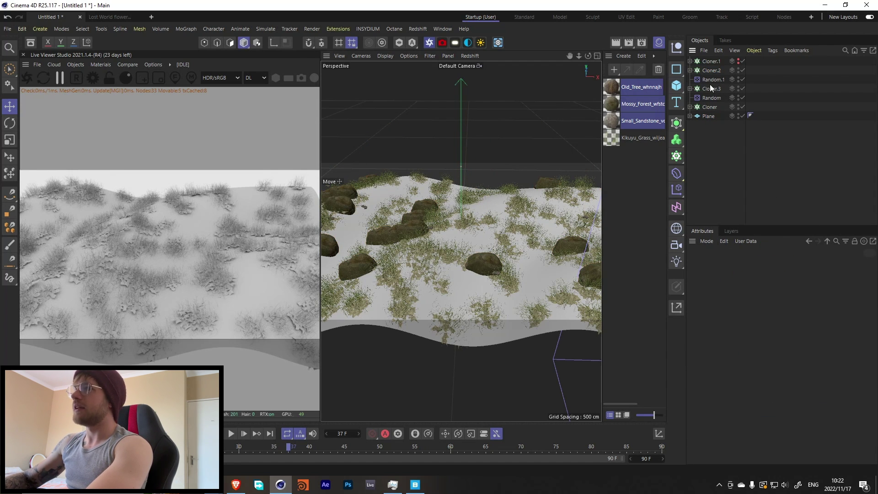
Set Cloner.2's clone count to 10 and advance its seed to 1234573.
click(710, 70)
drag(720, 420, 719, 420)
double_click(732, 420)
text(10)
key(Return)
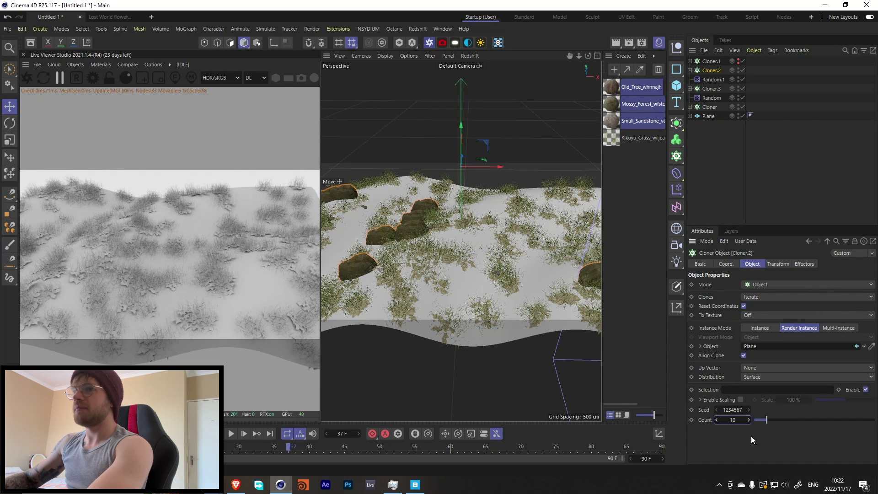
click(748, 410)
click(748, 410)
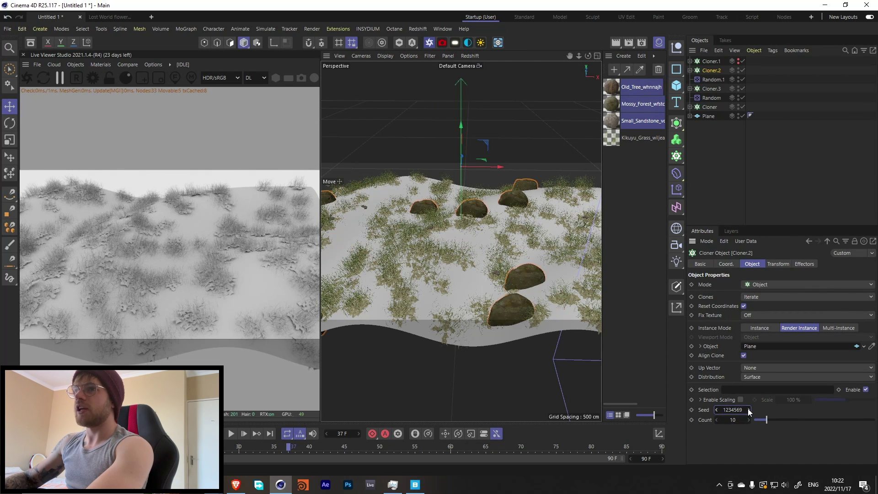
click(748, 409)
click(748, 410)
click(749, 409)
click(748, 409)
Reduce Cloner.2's clone count to 5 and advance its seed to 1234586.
drag(734, 419, 724, 419)
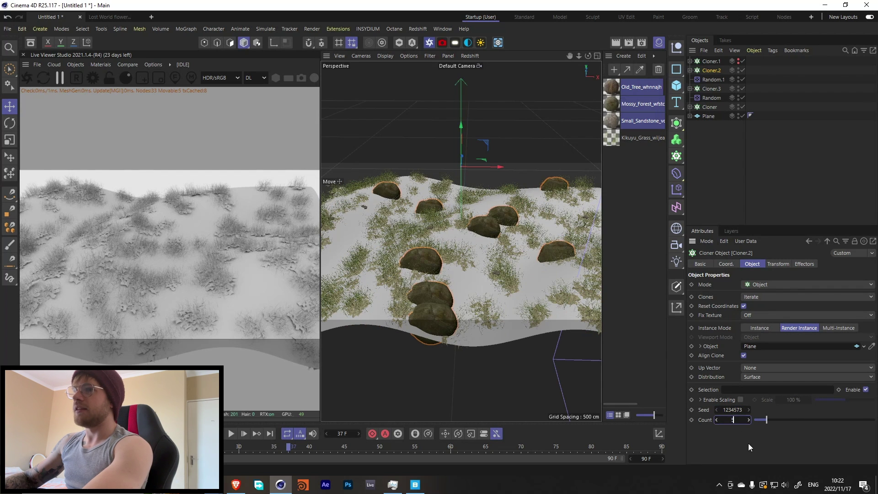
click(749, 410)
click(748, 410)
click(748, 410)
click(749, 409)
click(749, 409)
click(749, 410)
click(748, 411)
click(749, 411)
click(749, 411)
click(748, 411)
click(748, 411)
click(748, 410)
click(748, 411)
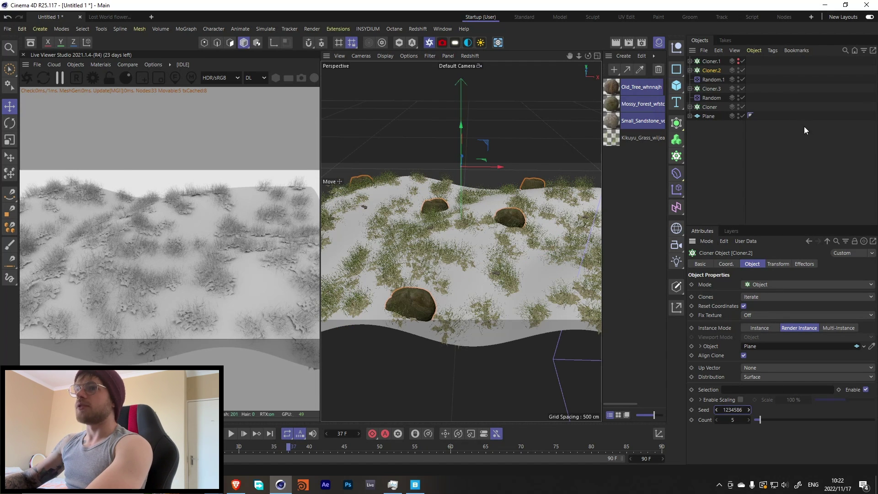
click(829, 110)
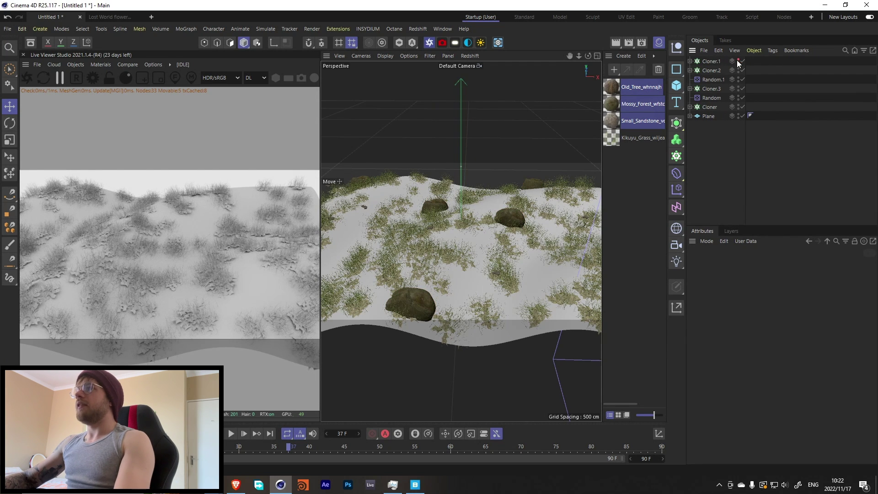
Unhide Cloner.1 and set its transform scale to 0.5 on all three axes.
click(737, 62)
click(706, 61)
click(778, 264)
click(850, 297)
text(.5)
key(Tab)
text(.5)
key(Tab)
text(.5)
key(Return)
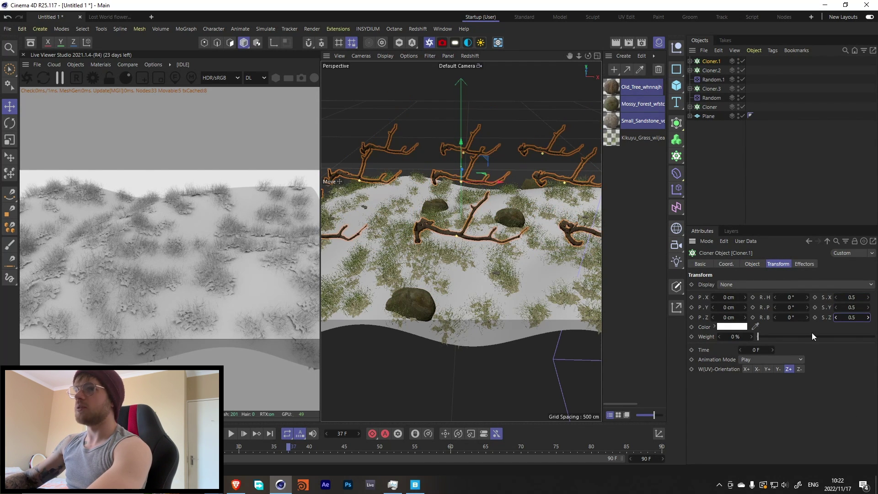
Set Cloner.1 to Object mode with Render Instance and use the Plane as its distribution object.
click(752, 264)
click(768, 284)
click(767, 294)
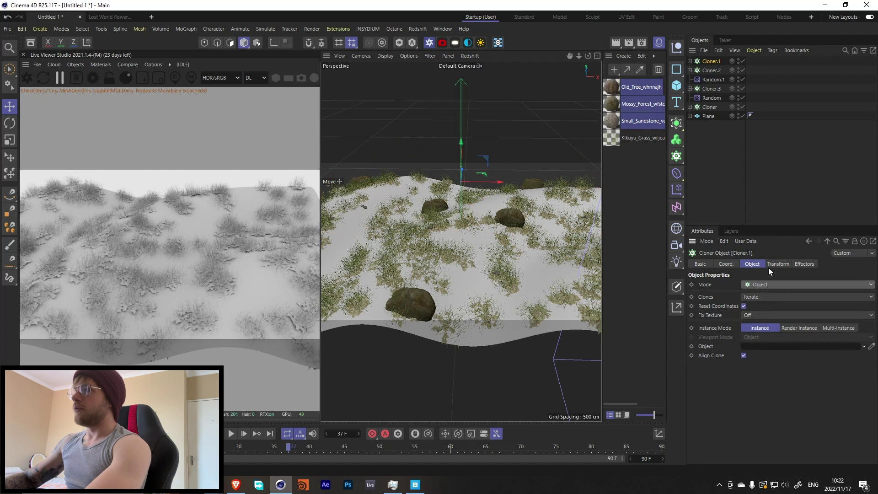
click(790, 330)
drag(827, 313, 796, 348)
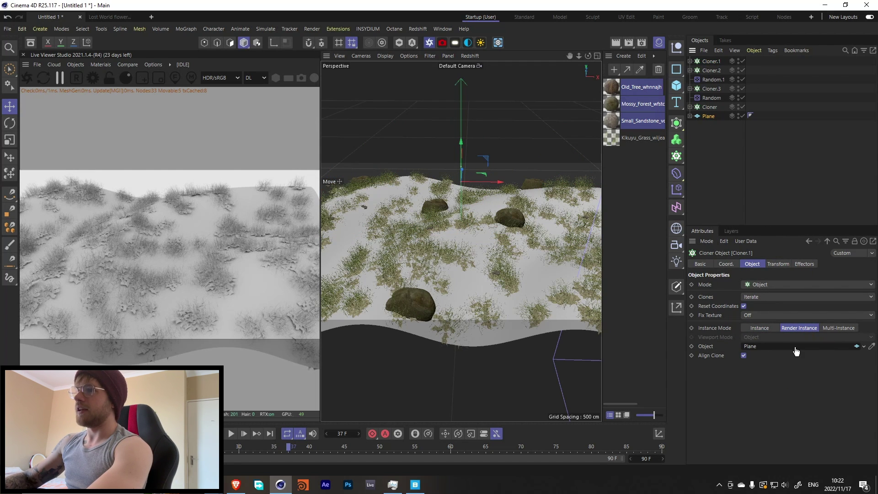
Set the R.P transform rotation to -90° on both Cloner.1 and Cloner.2.
click(777, 264)
click(791, 308)
text(-90)
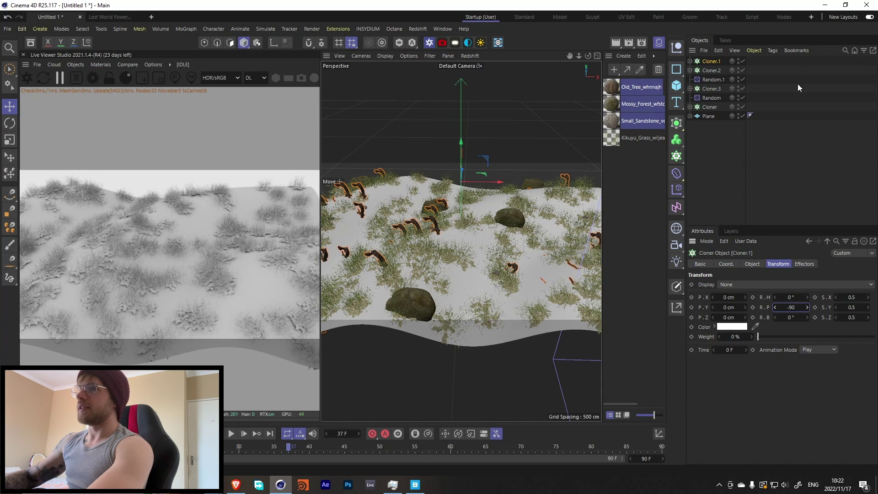
click(714, 70)
click(785, 306)
text(-90)
key(Return)
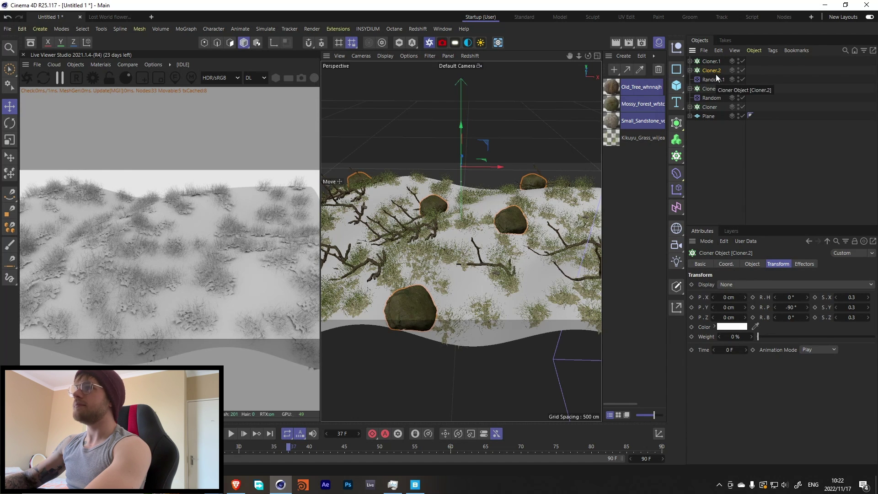
Add a Random effector to Cloner.2, adjust its position and rotation variation, and place it directly above Cloner.2 in the hierarchy.
click(185, 28)
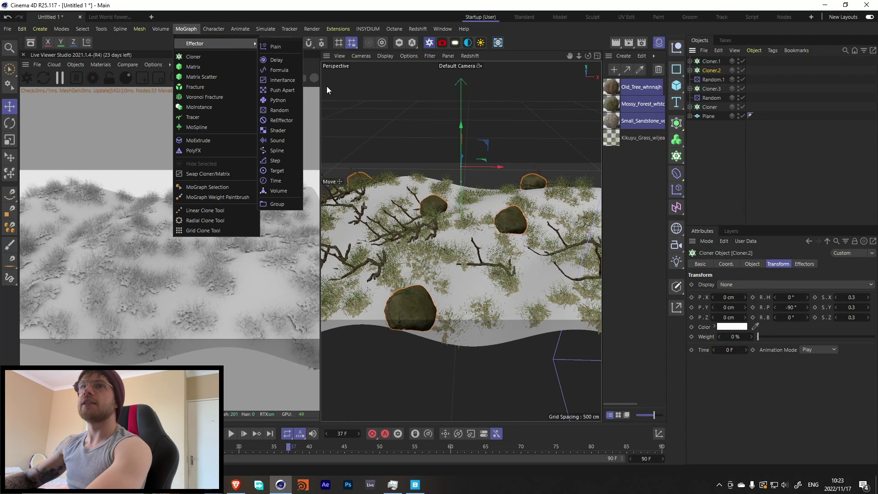
click(279, 110)
click(780, 264)
mouse_move(761, 333)
mouse_down()
mouse_move(750, 333)
mouse_move(754, 323)
mouse_up()
drag(761, 342, 753, 343)
click(744, 352)
click(764, 361)
drag(776, 371, 811, 374)
click(774, 161)
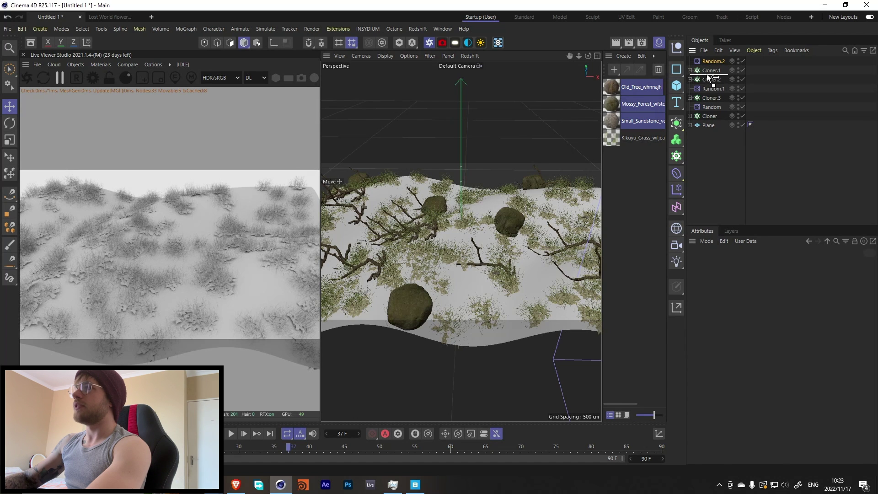
drag(708, 78, 708, 69)
Add a Random effector to Cloner.1 with position variation of 10 cm in P.X and 0 cm in P.Y.
click(702, 62)
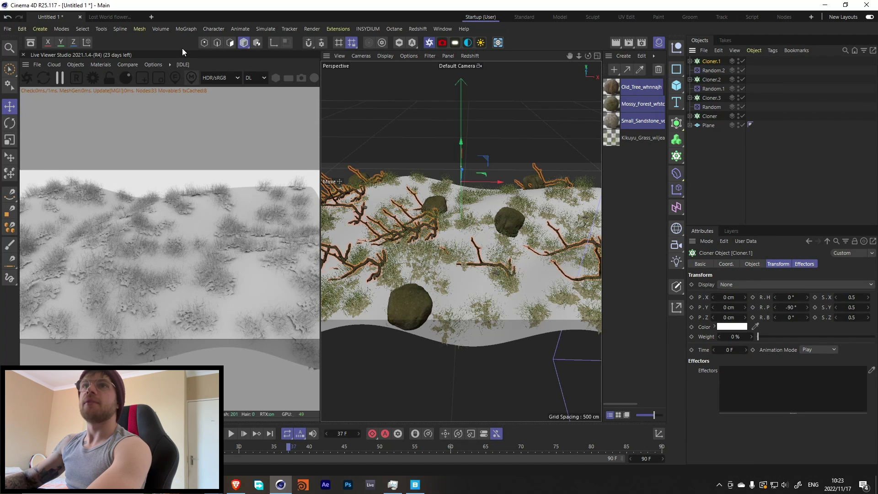
click(188, 29)
mouse_move(207, 49)
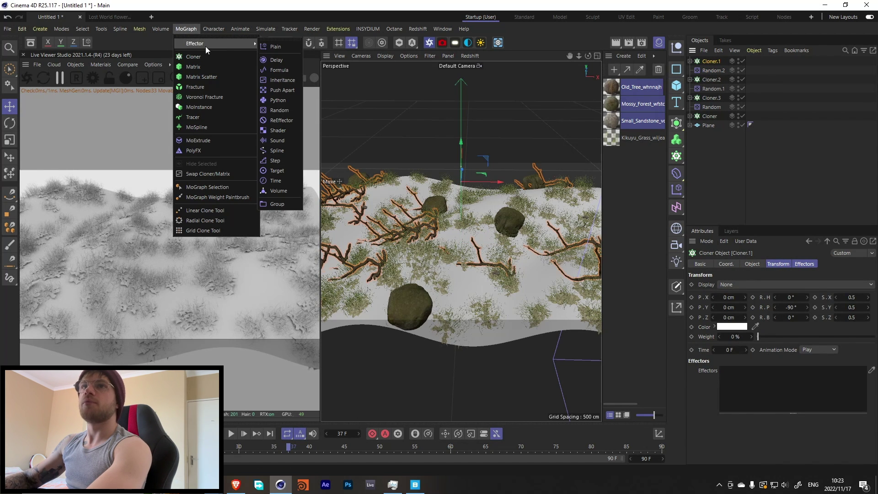
click(277, 110)
double_click(755, 323)
text(10)
key(Return)
double_click(764, 342)
text(0)
key(Return)
double_click(767, 332)
text(0)
drag(760, 342, 796, 358)
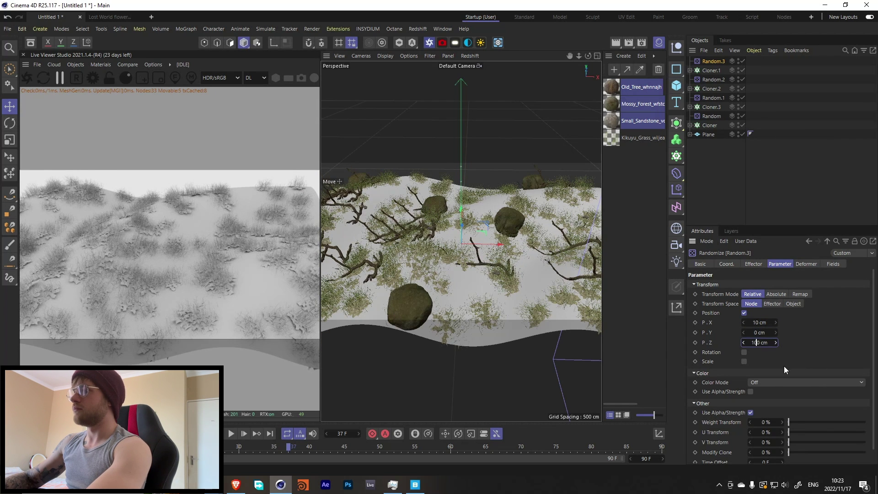
Enable rotation on Random.3 with R.H 360° and R.P 10°, and set its P.Z position to 10 cm.
click(744, 352)
double_click(773, 361)
text(300)
key(Tab)
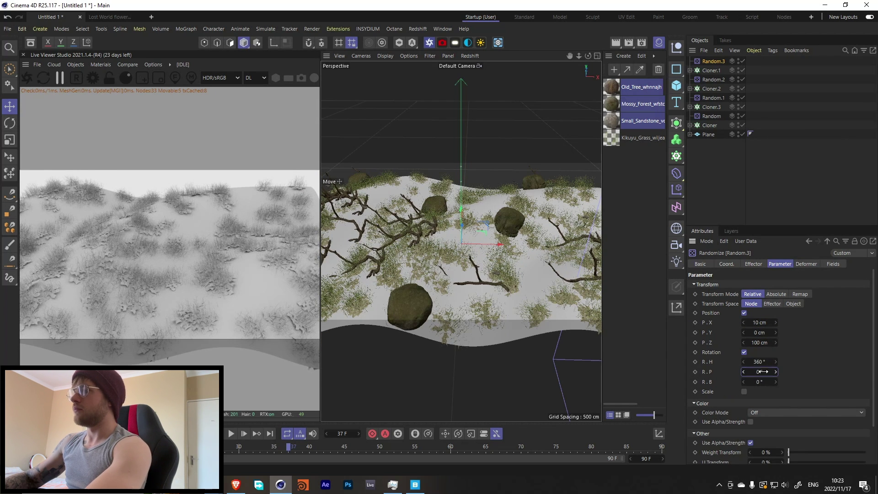
text(10)
key(Tab)
text(0)
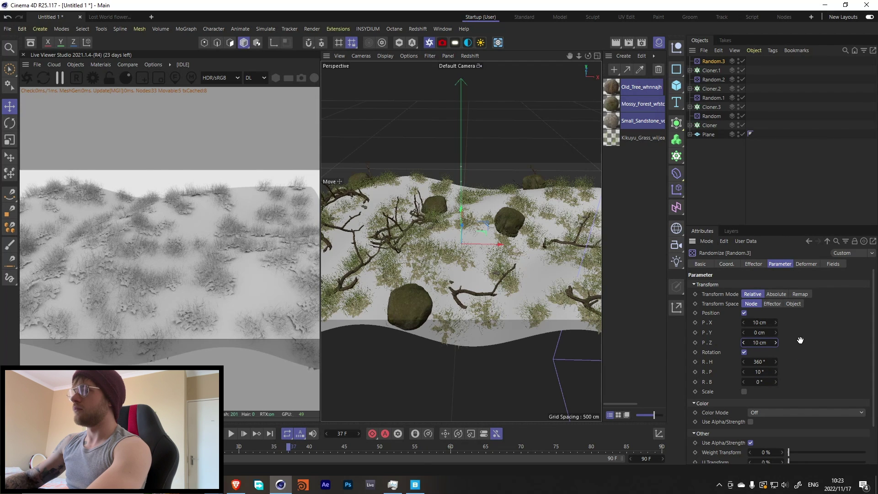
click(770, 126)
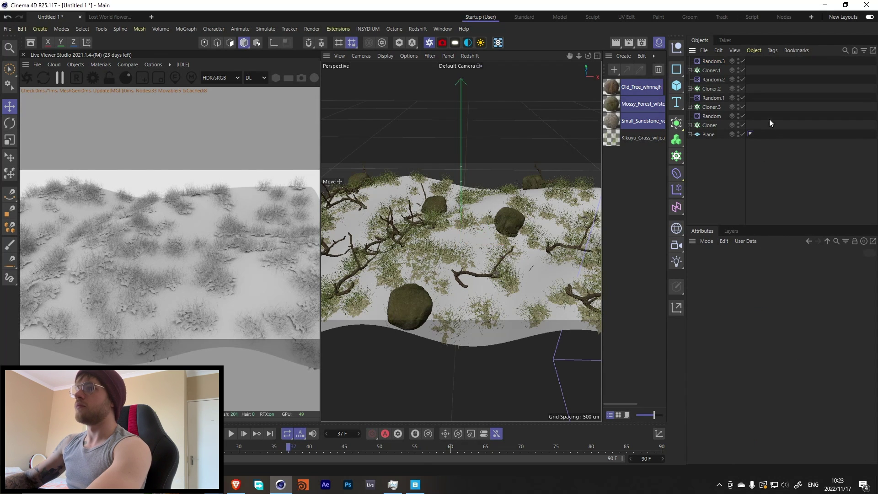
Set Cloner.1's clone count to 5.
click(700, 71)
click(753, 264)
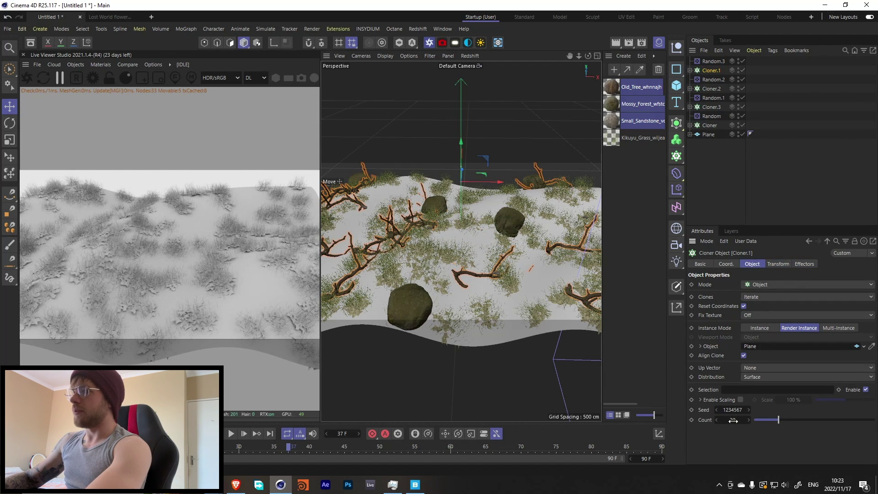
key(Return)
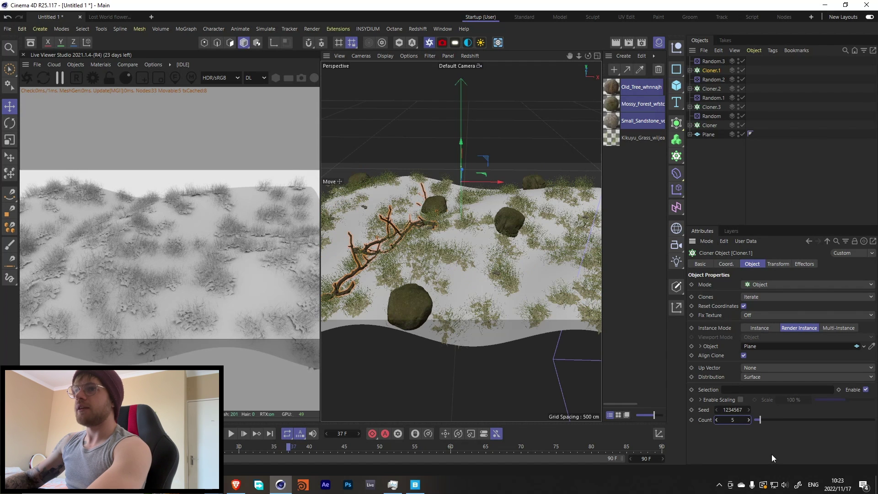
Cycle Cloner.1's seed up to 1234590 to redistribute the dead tree clones across the terrain.
click(748, 410)
click(748, 410)
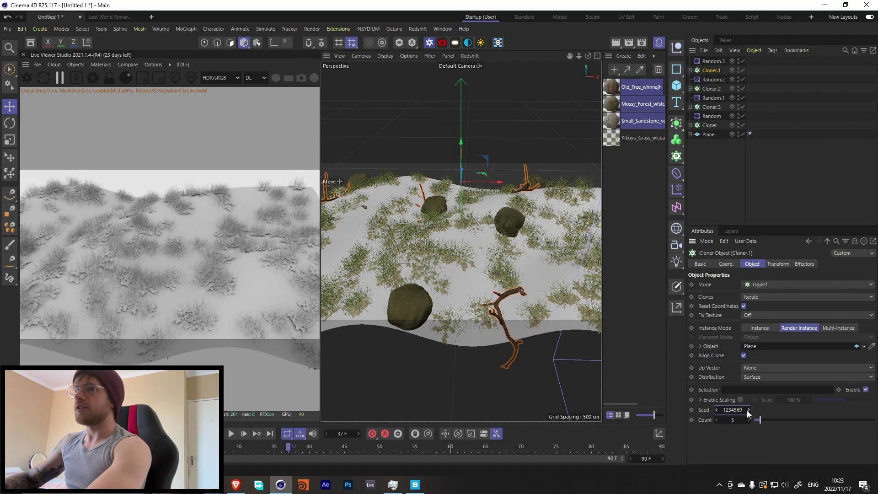
click(748, 409)
click(748, 409)
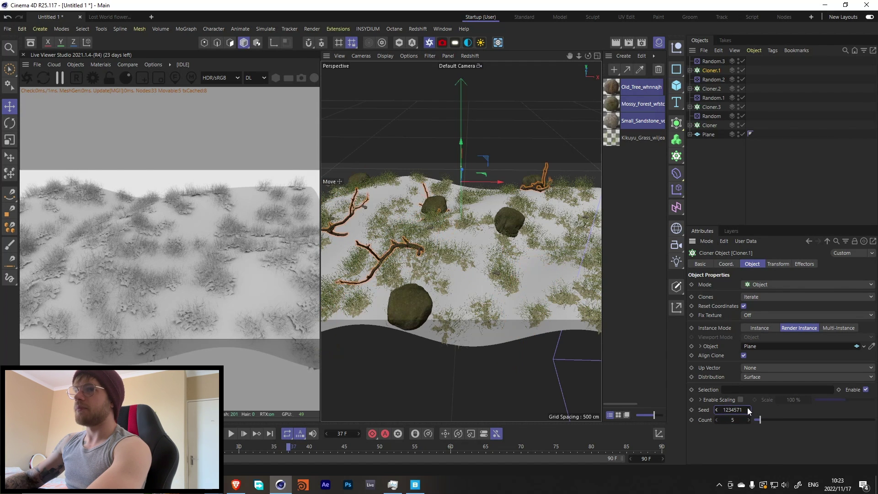
click(747, 408)
click(748, 408)
click(748, 408)
click(747, 408)
click(747, 408)
click(748, 408)
click(747, 408)
click(748, 408)
click(747, 408)
click(747, 408)
click(747, 408)
click(748, 408)
click(747, 408)
click(747, 408)
click(748, 408)
click(748, 408)
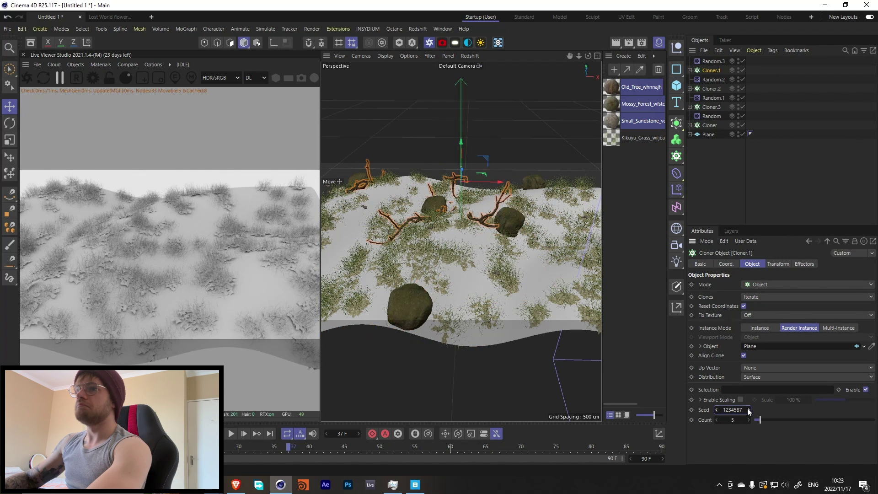
click(747, 408)
click(747, 408)
click(747, 408)
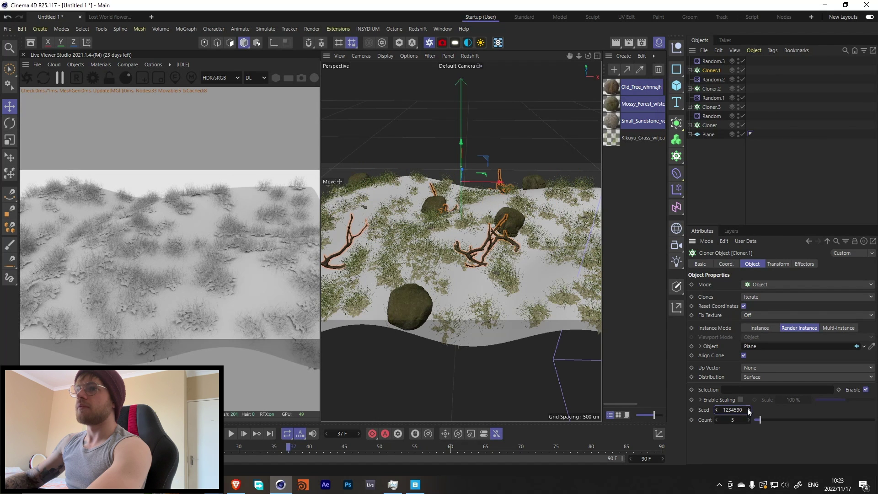
Set Cloner.1's clone transform to R.P -89° and a scale of 0.3 on X, Y and Z.
click(780, 265)
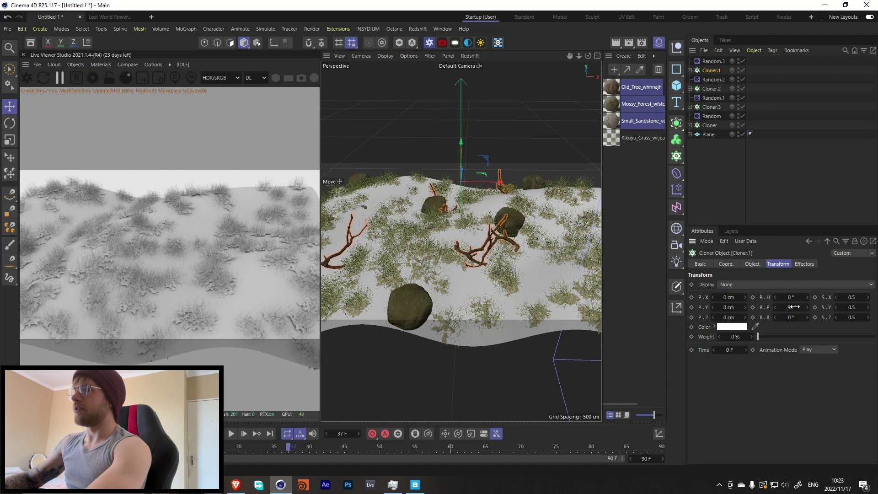
text(-10)
key(Return)
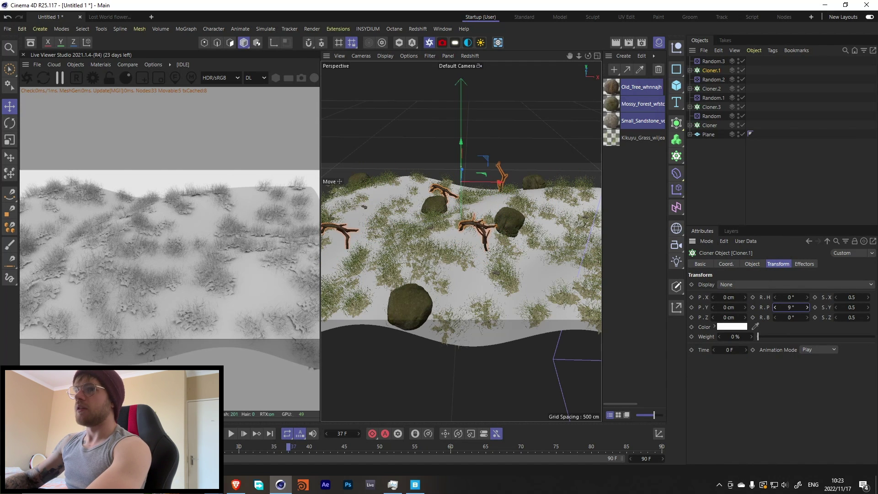
drag(775, 307, 735, 307)
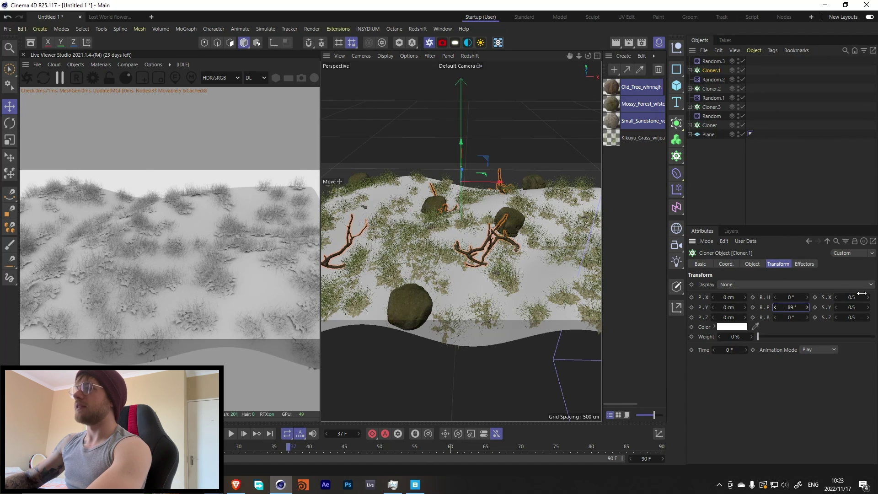
text(.3)
key(Return)
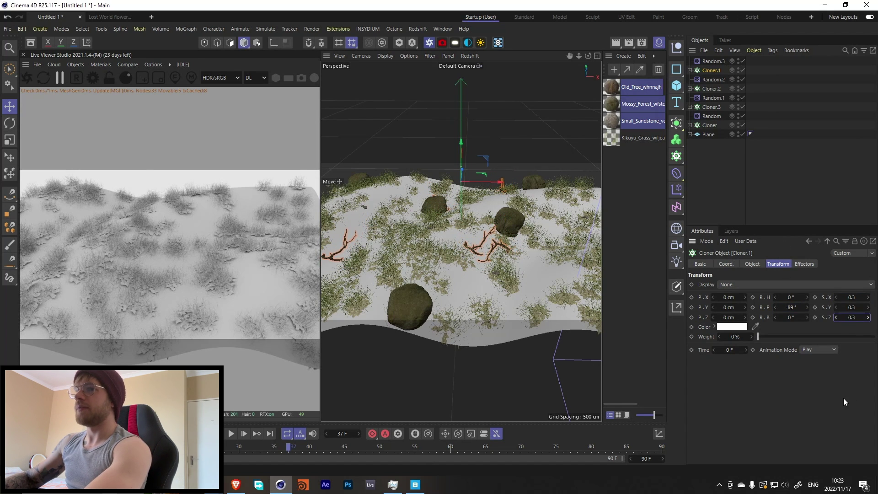
Deselect all objects and play the animation to check the scattered clones on the moving terrain.
click(853, 161)
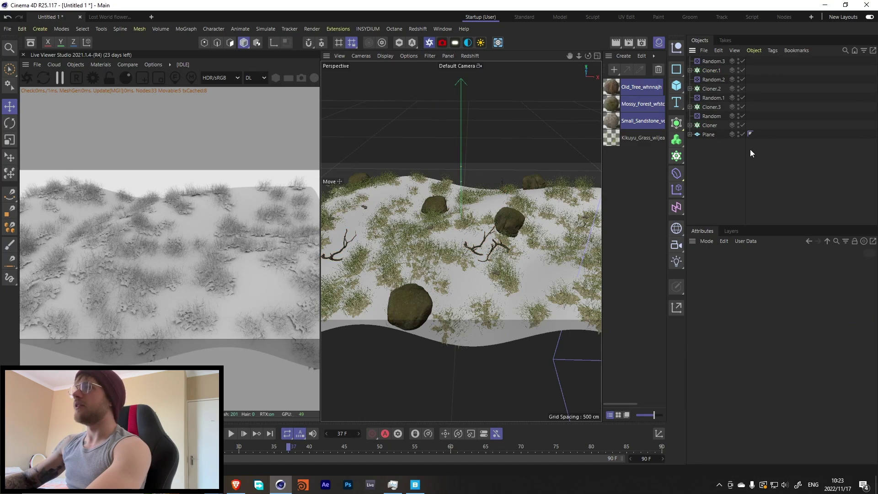
click(231, 434)
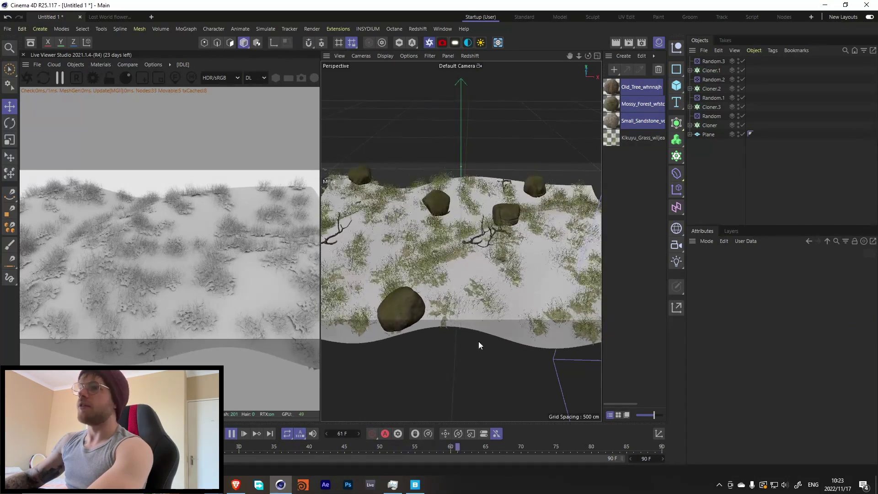
click(232, 435)
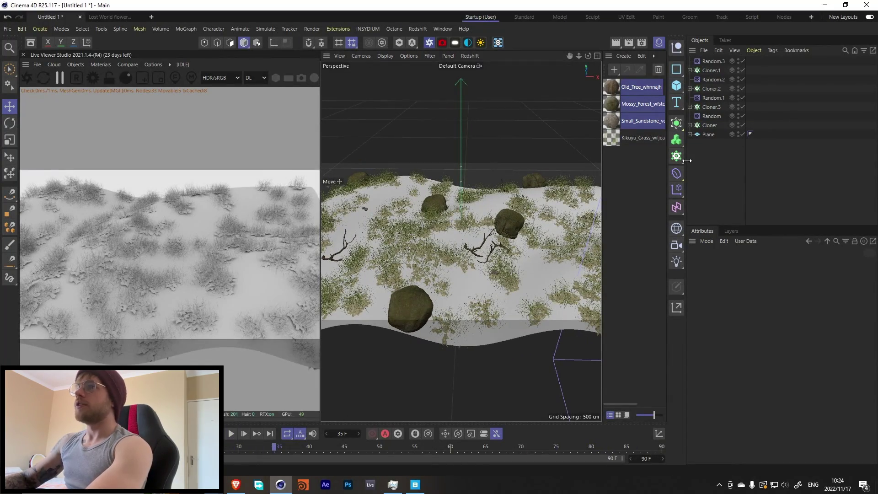
Set the grass Cloner's count to 1000 and play the animation to check the denser grass.
click(710, 125)
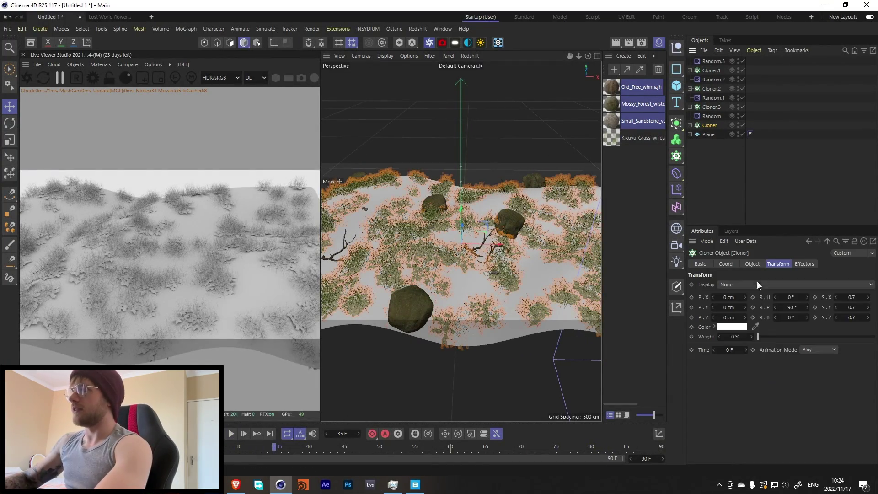
click(752, 264)
click(733, 419)
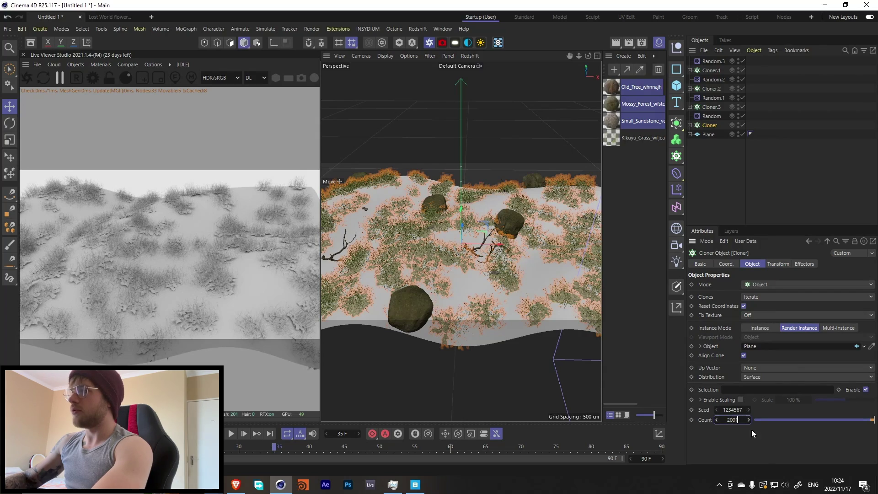
text(1000)
key(Return)
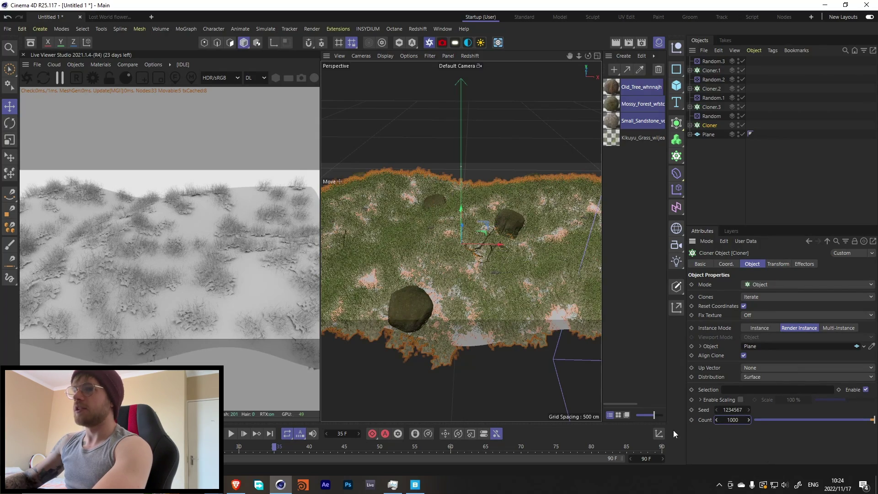
click(231, 432)
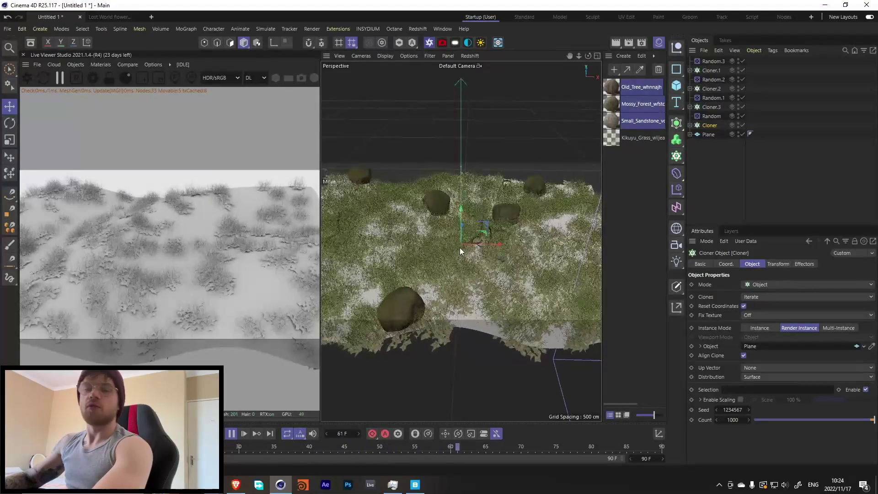
click(231, 433)
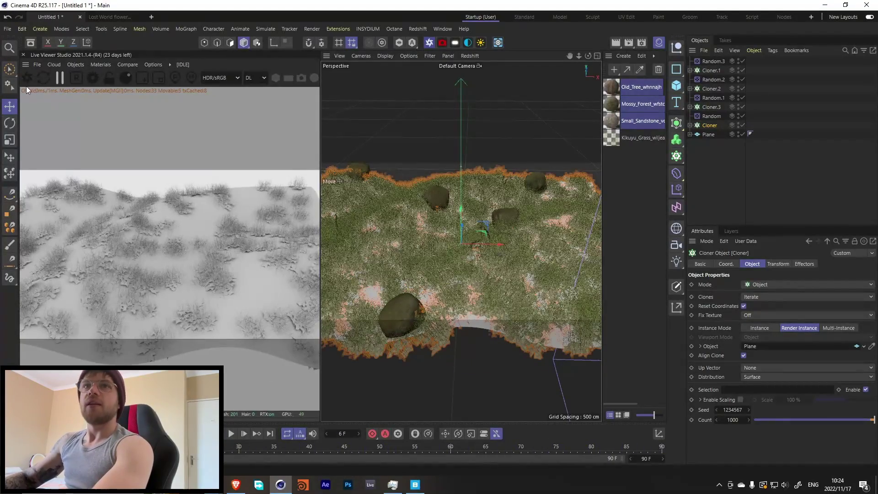
Restart the Octane Live Viewer render and switch its kernel from DL to PT.
click(26, 82)
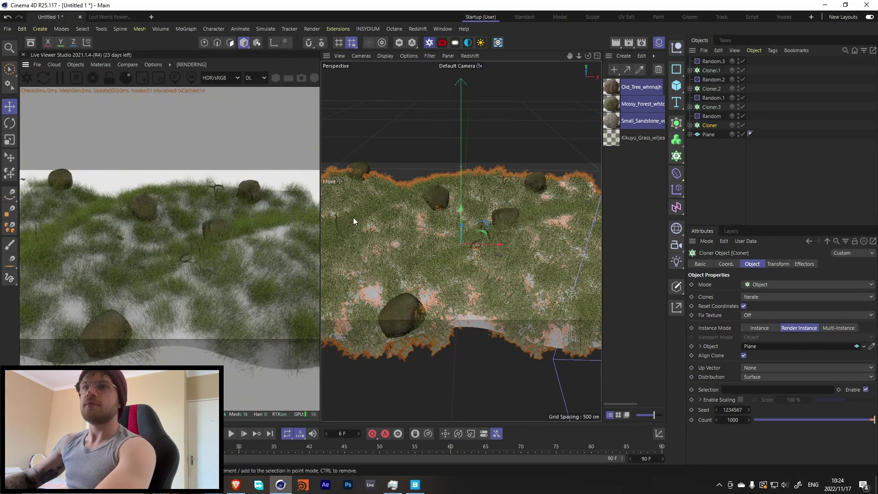
click(259, 78)
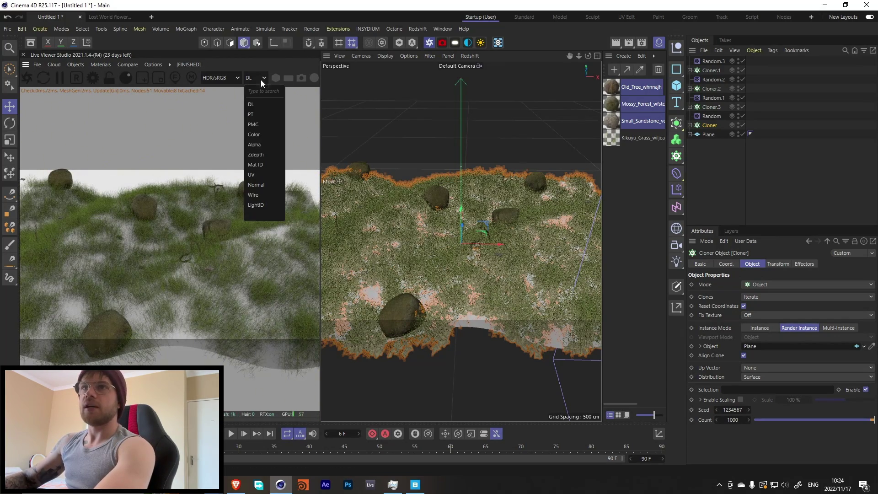
click(262, 114)
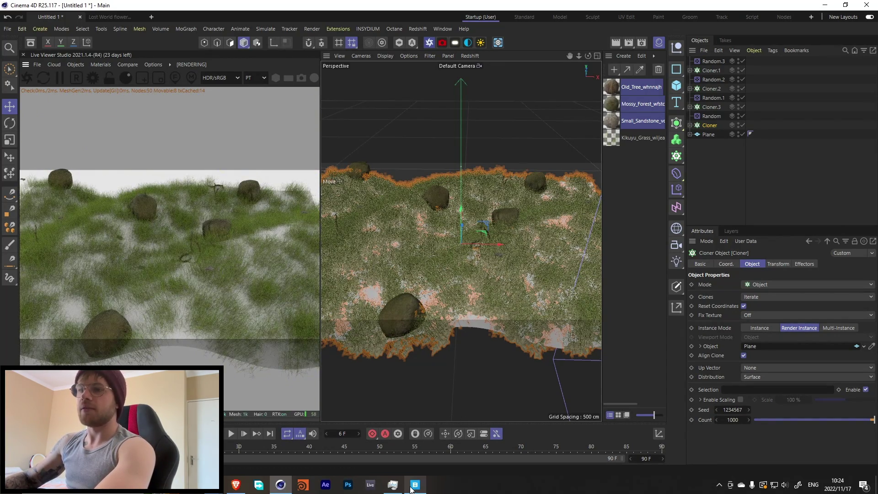
Switch to Quixel Bridge, clear the 3D Plants and Grass filters, and search for "ground".
click(412, 487)
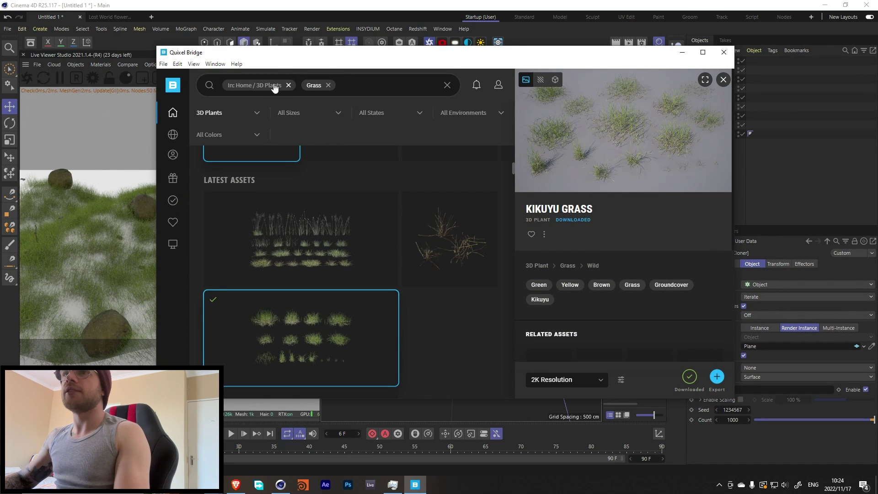
click(287, 85)
click(250, 86)
click(251, 87)
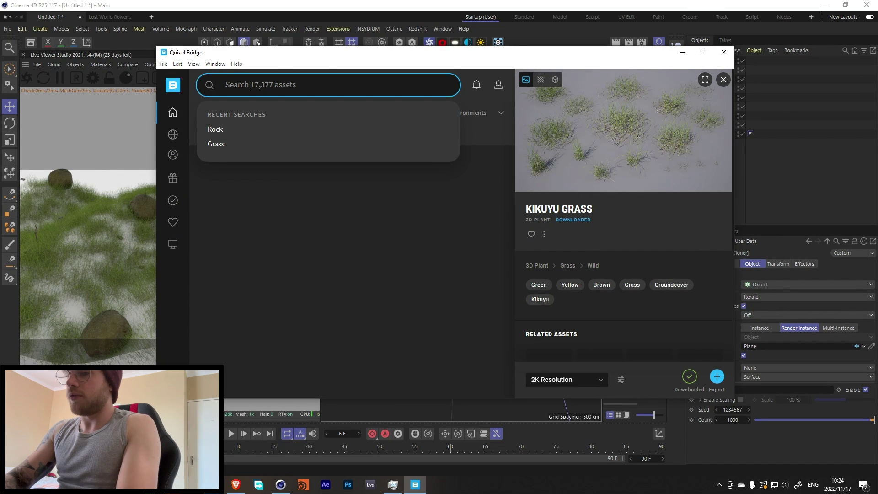
text(ground)
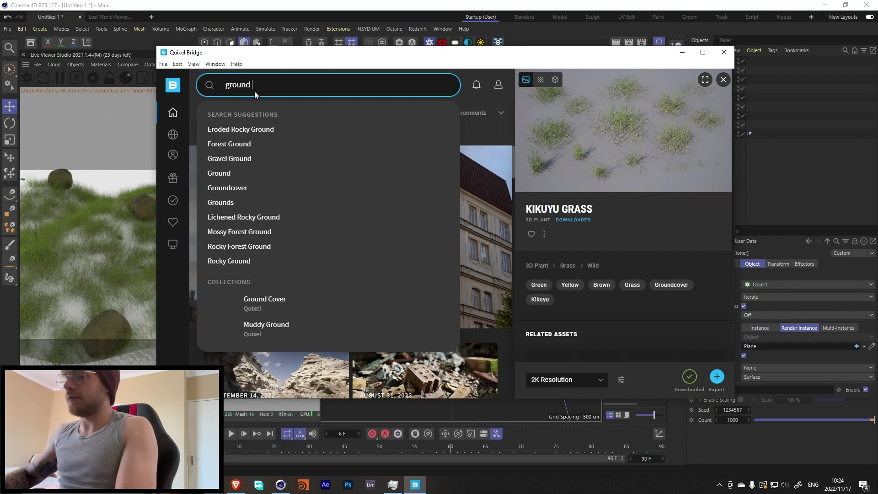
key(Return)
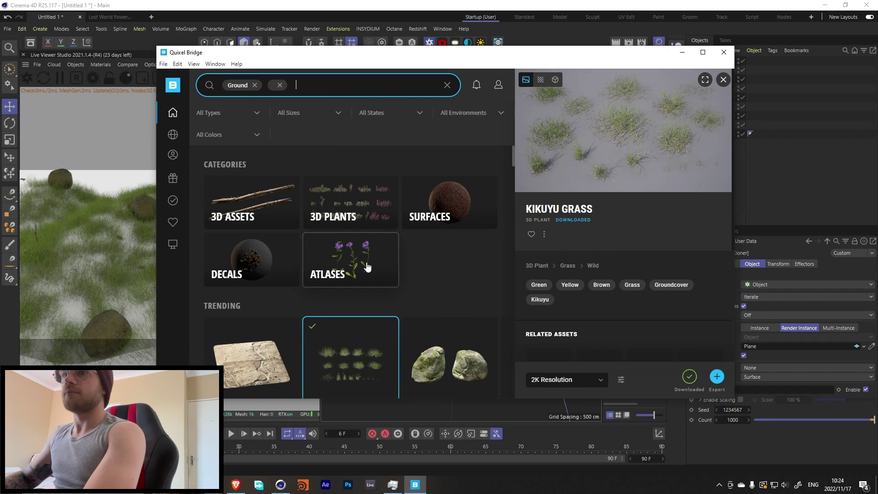
Restrict the results to surfaces, browse the trending assets, and export Mossy Rocky Ground at 2K resolution to Cinema 4D.
click(478, 208)
scroll(348, 249, down, 5)
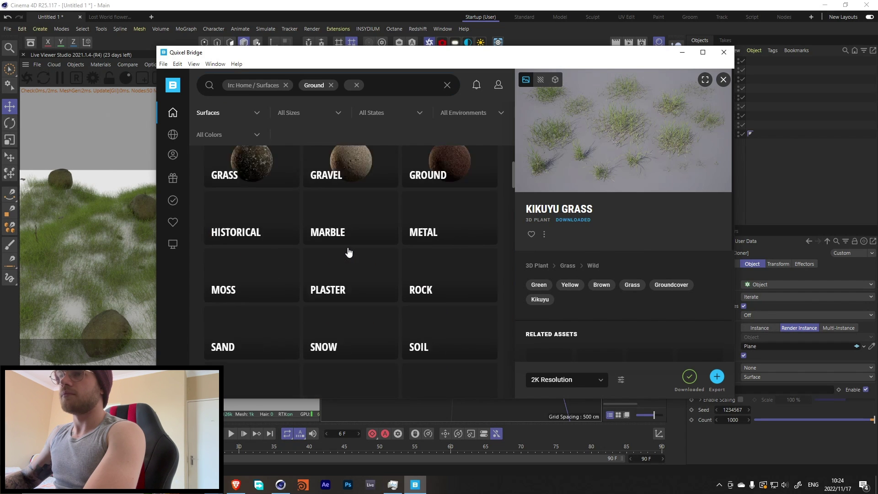
click(508, 206)
click(507, 206)
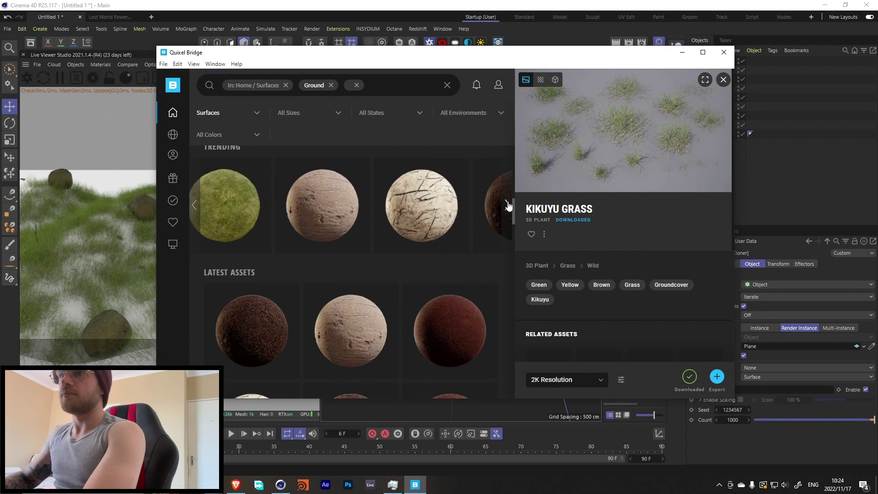
click(508, 206)
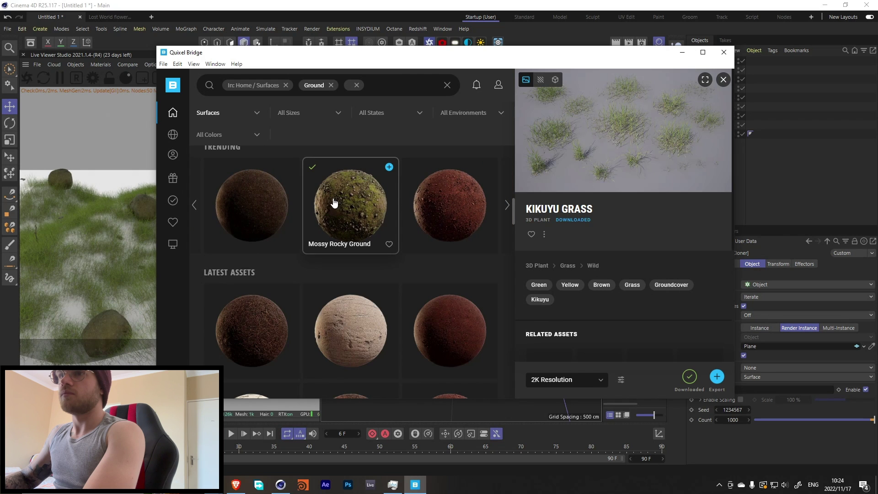
click(336, 204)
click(717, 376)
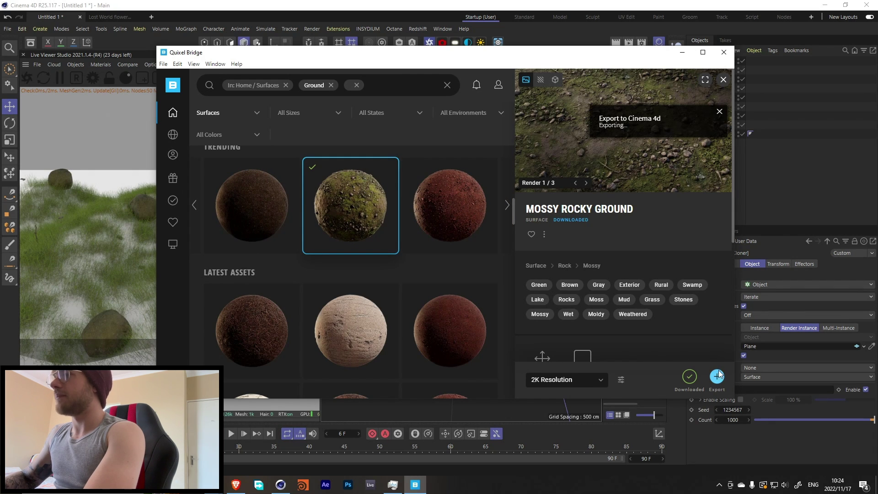
Back in Cinema 4D, apply the Mossy_Rocky material to the Plane and set its Transform node's locked scale to about 0.216.
click(677, 55)
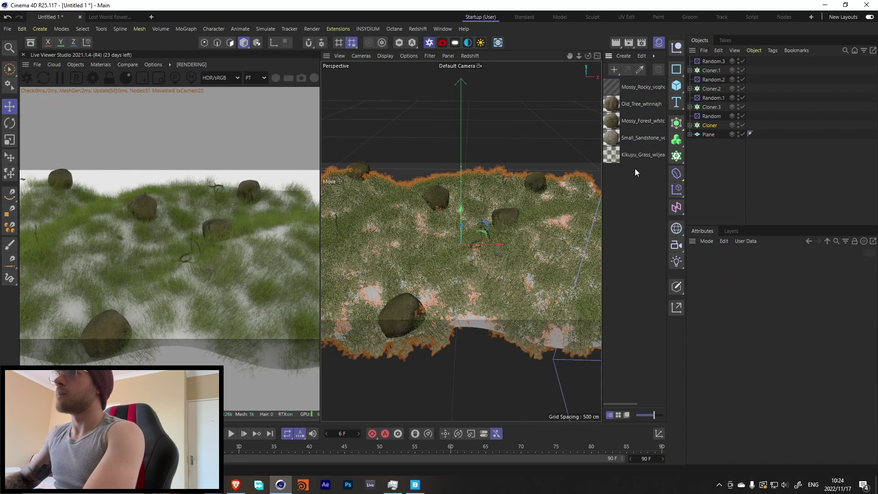
drag(619, 88, 707, 134)
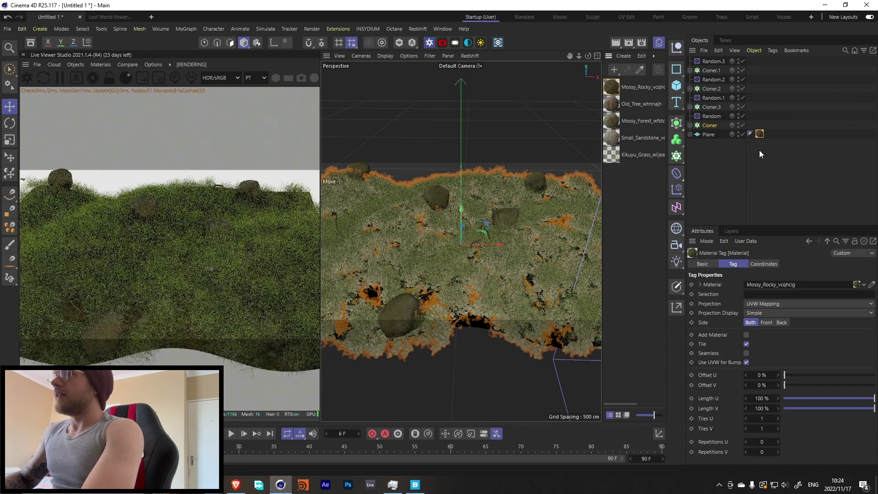
double_click(611, 90)
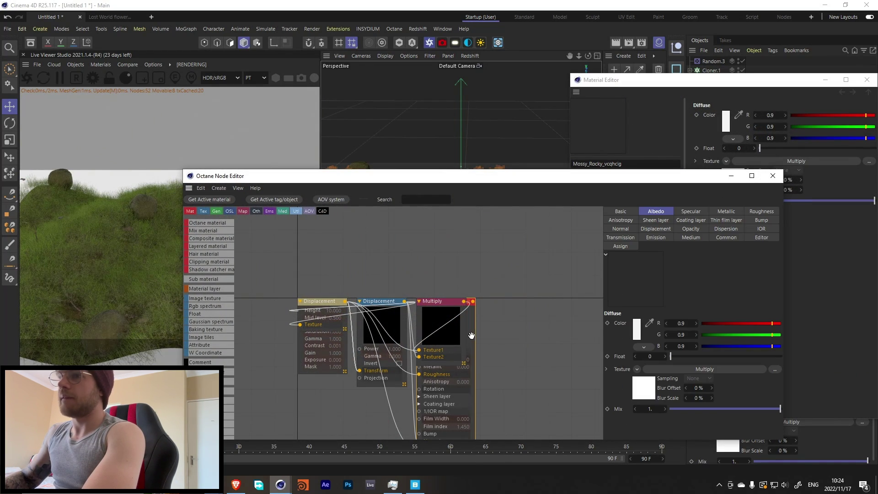
right_click(470, 336)
click(492, 371)
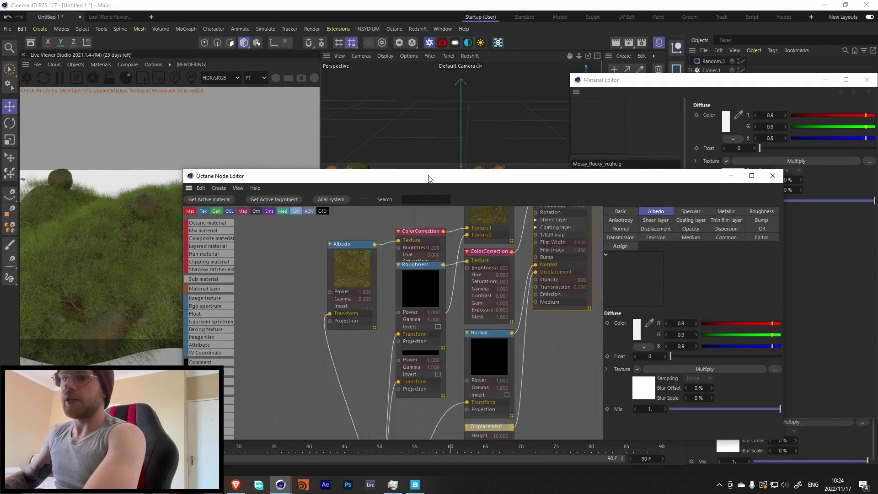
click(424, 212)
drag(739, 301, 732, 305)
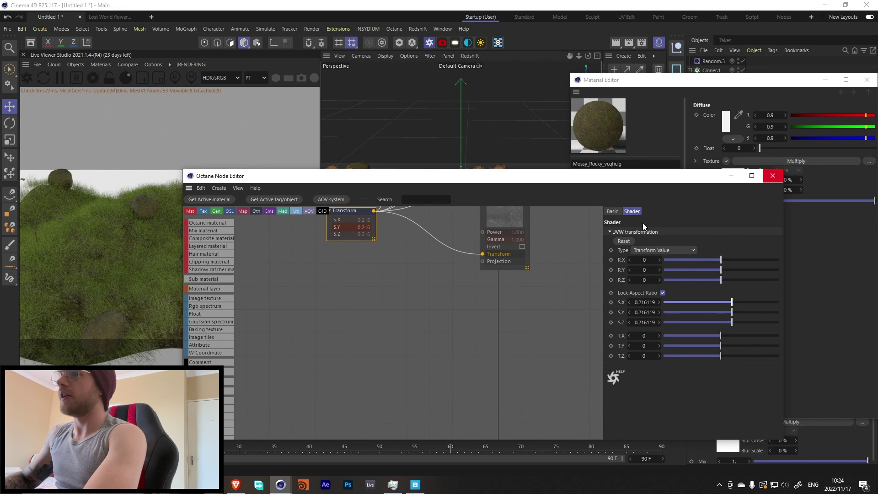
click(769, 177)
key(alt+F4)
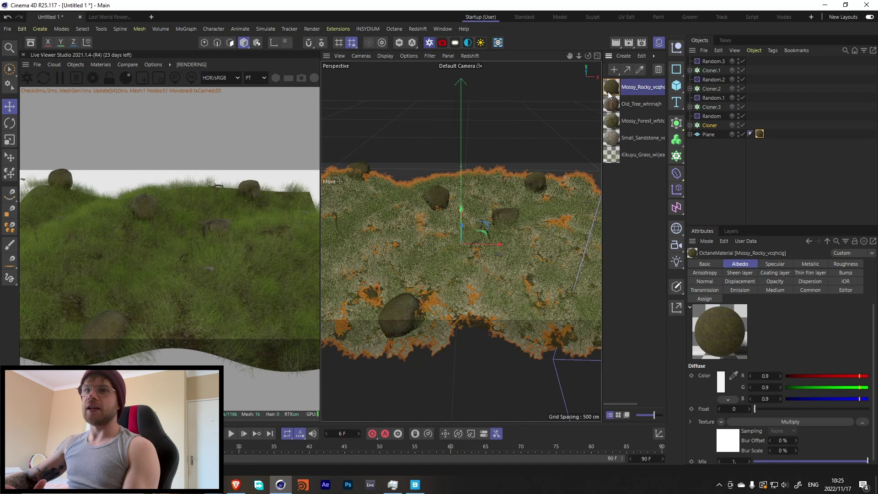
Enable displacement on the Old_Tree material and show its displacement settings.
click(611, 140)
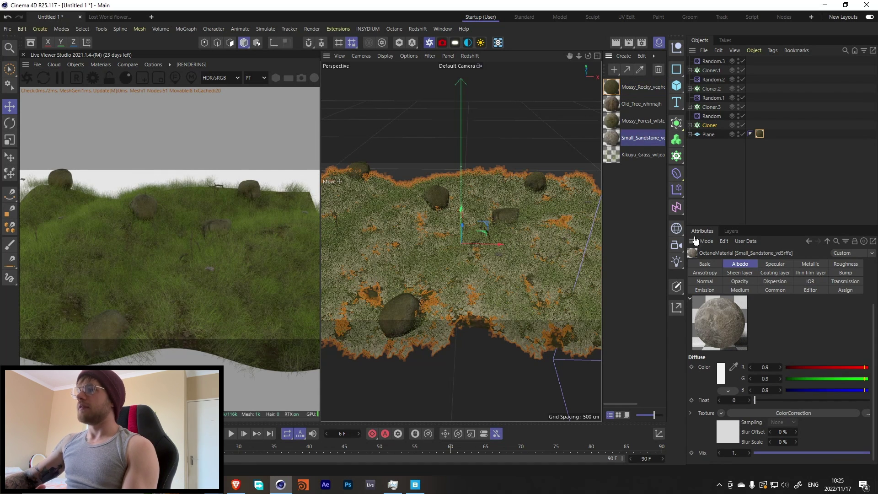
double_click(613, 139)
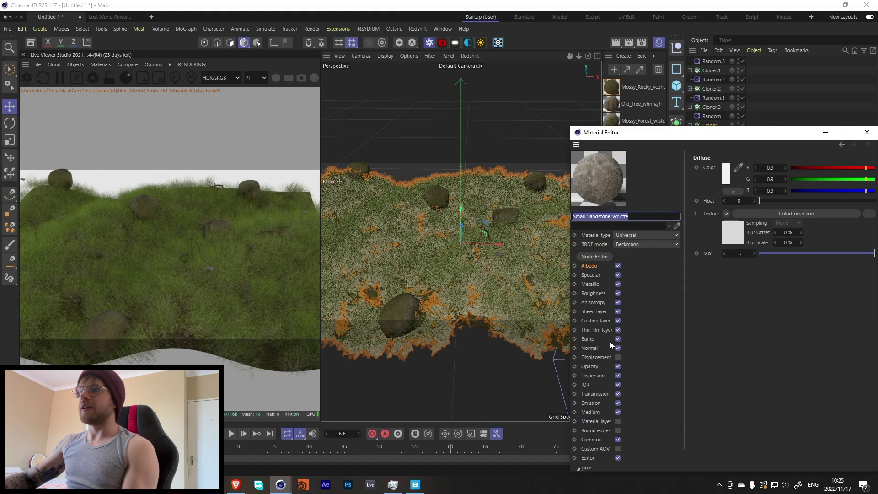
drag(668, 132, 354, 83)
click(613, 121)
click(621, 105)
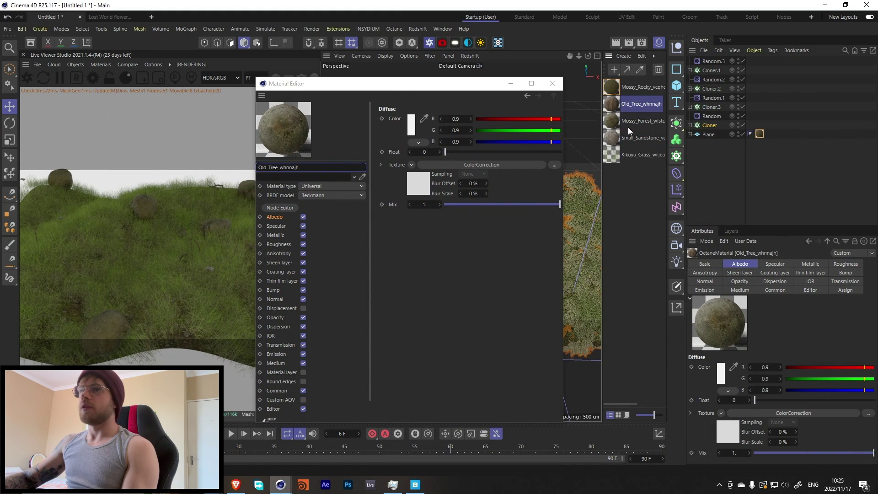
click(303, 309)
click(283, 308)
Load whnnajh_2K_Displacement.jpg as the Old_Tree displacement texture without copying it to the project.
click(423, 145)
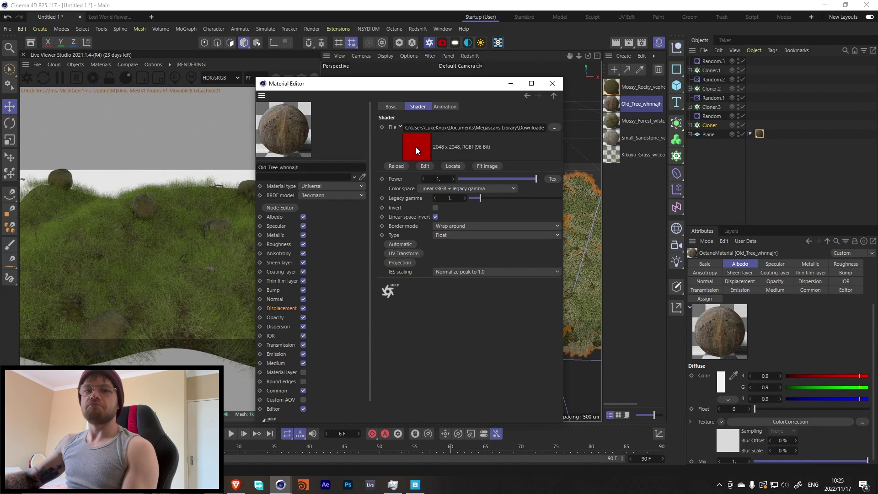
click(556, 127)
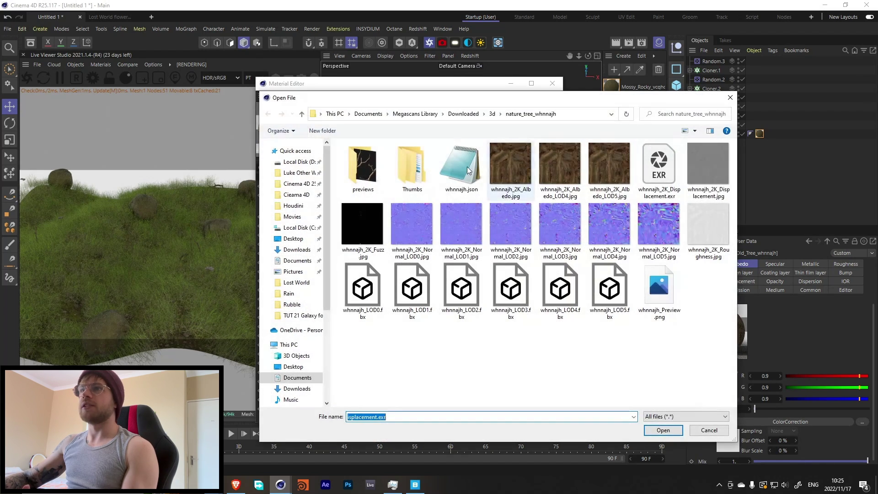
click(708, 170)
click(666, 428)
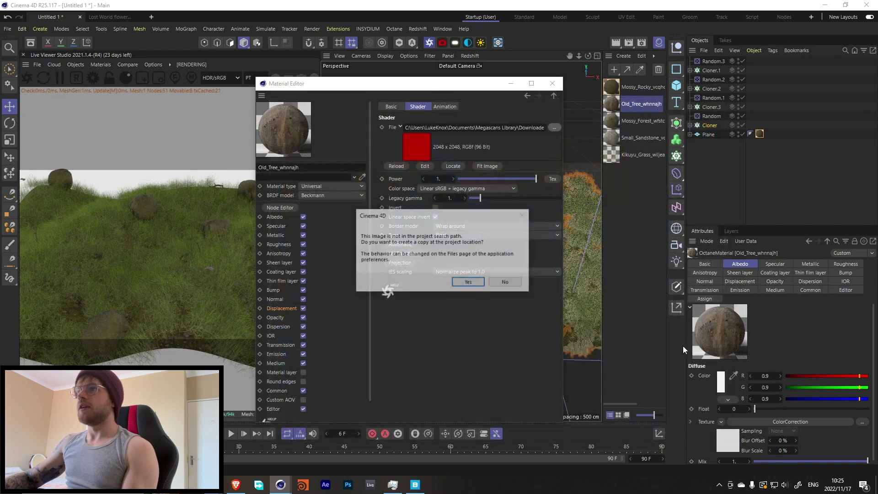
click(507, 284)
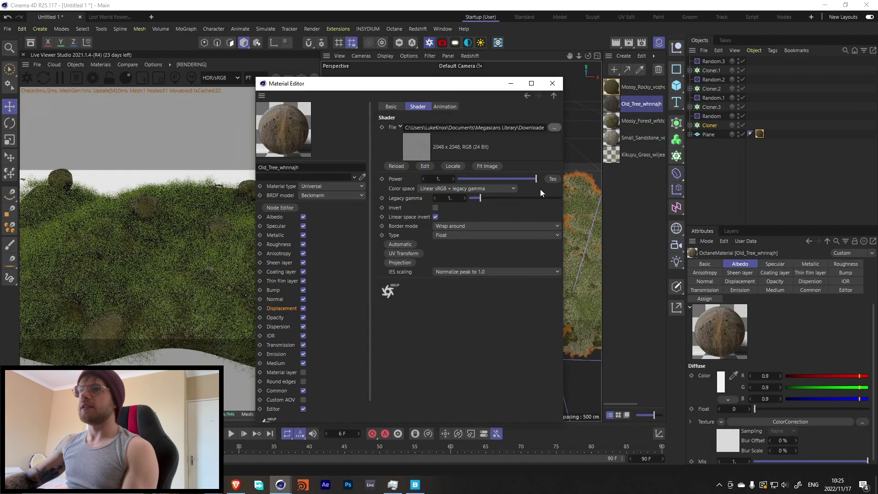
click(553, 83)
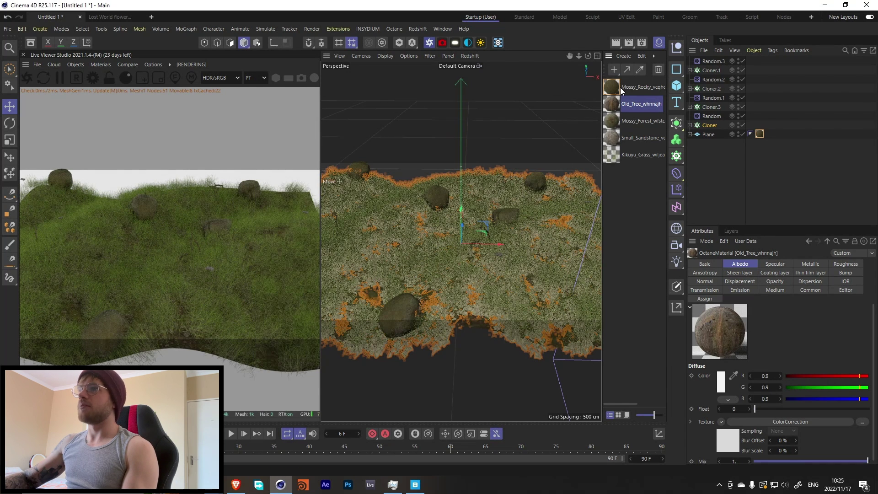
Replace the Mossy_Rocky material's displacement texture with vcqhcig_2K_Displacement.jpg, without copying it to the project.
click(621, 86)
double_click(613, 89)
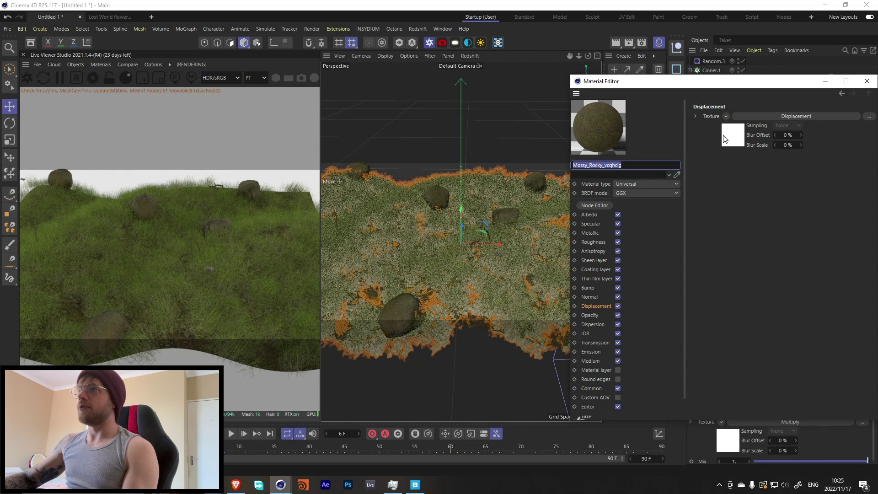
click(734, 136)
drag(761, 86, 546, 77)
click(679, 117)
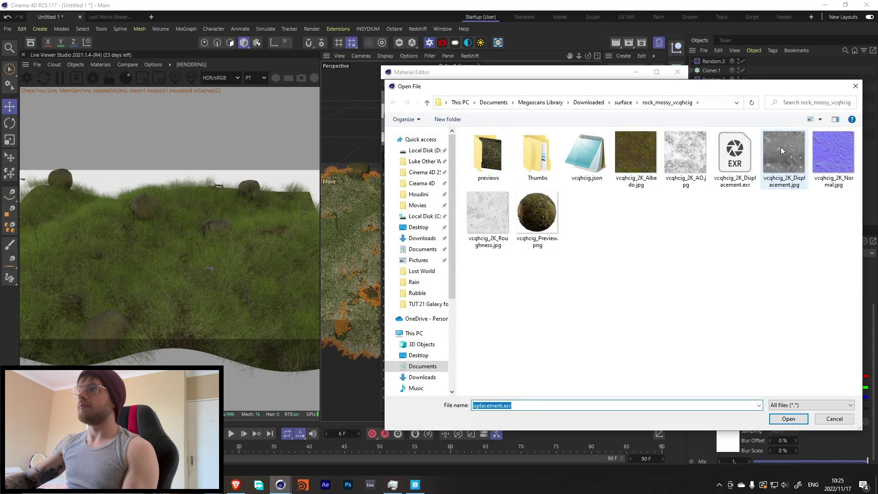
double_click(780, 147)
click(484, 285)
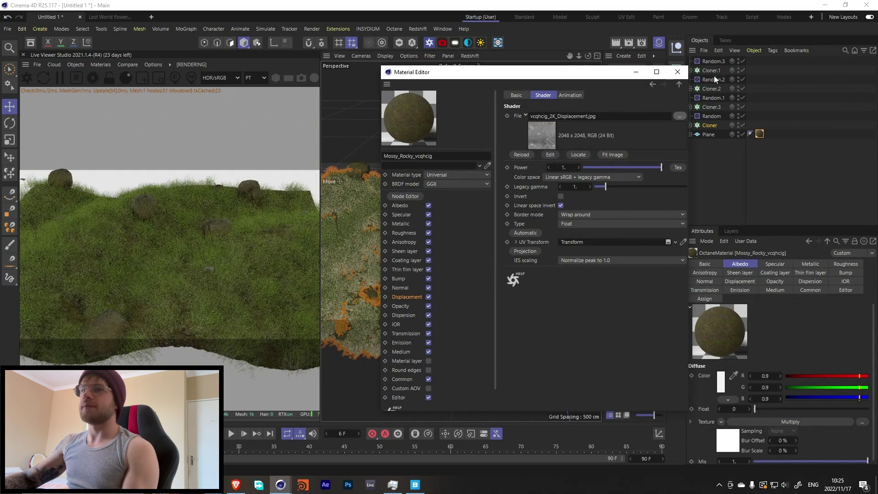
click(677, 72)
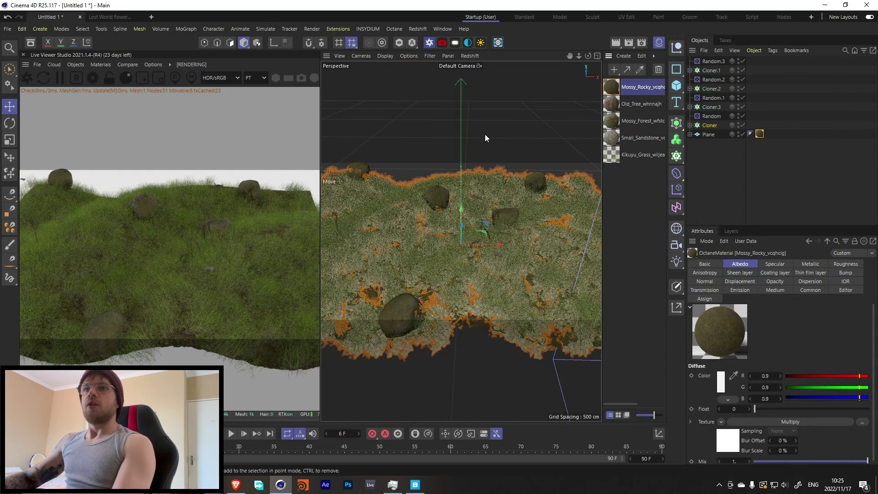
Duplicate the Kikuyu_Grass material and assign one of the two copies to some of the grass variants inside the Cloner.
drag(608, 156, 617, 171)
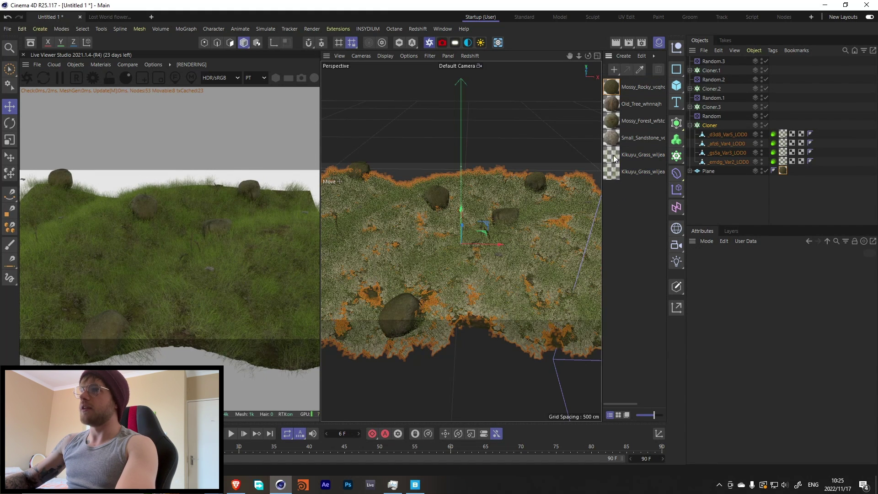
drag(803, 150, 783, 167)
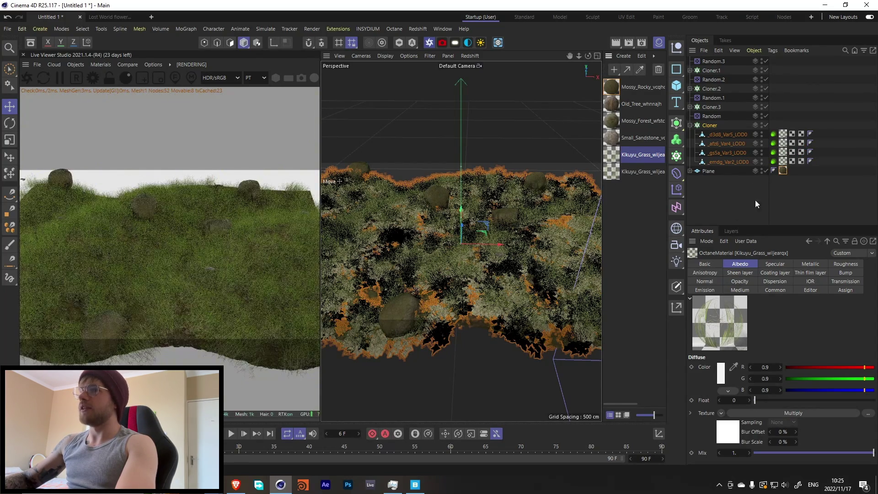
click(623, 182)
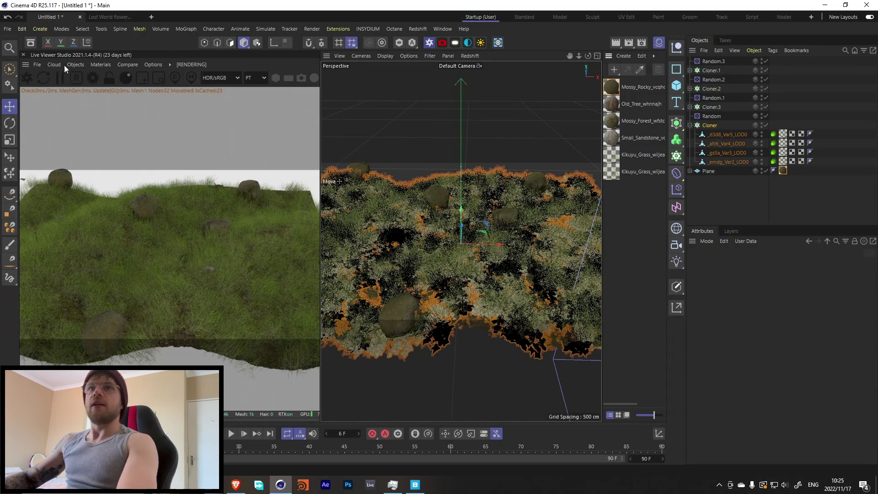
Add an Octane daylight to the scene and rotate it so the sun lights the terrain.
click(84, 68)
mouse_move(87, 107)
click(172, 108)
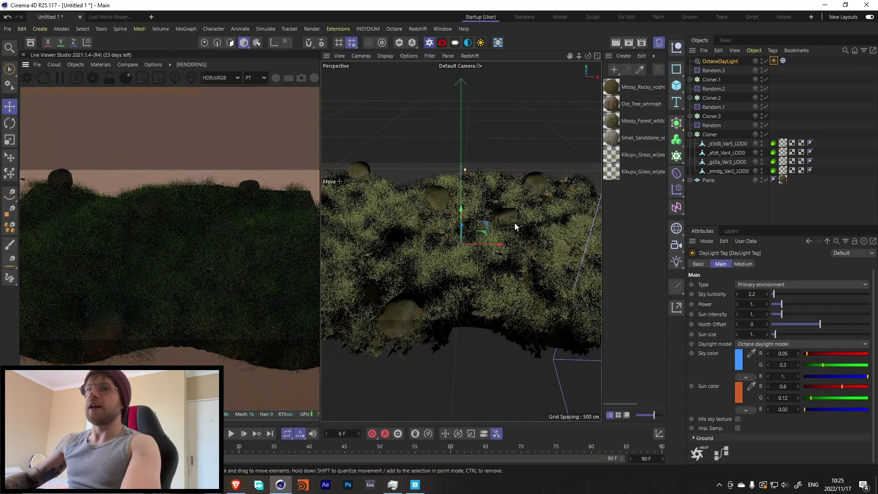
key(r)
mouse_move(463, 245)
mouse_down()
mouse_move(465, 225)
mouse_move(465, 239)
mouse_up()
Set the daylight's North Offset to about 0.538 and frame the terrain closer.
click(774, 61)
drag(822, 323, 845, 323)
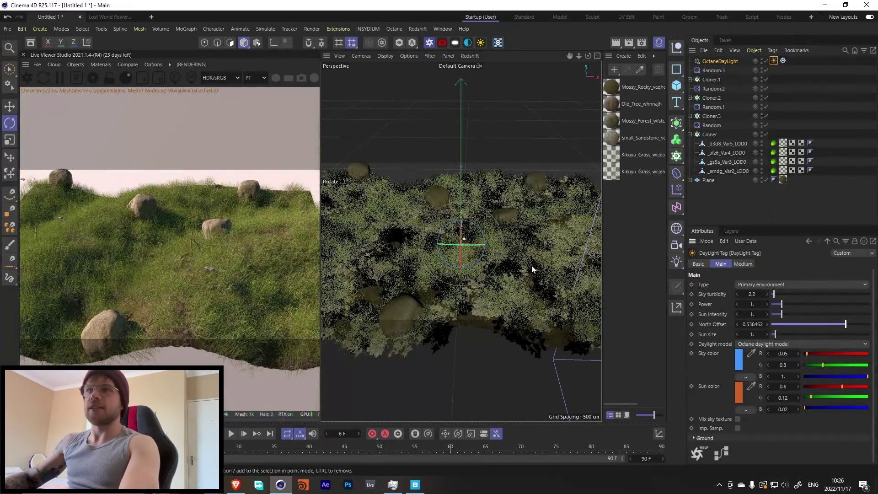
scroll(535, 261, up, 5)
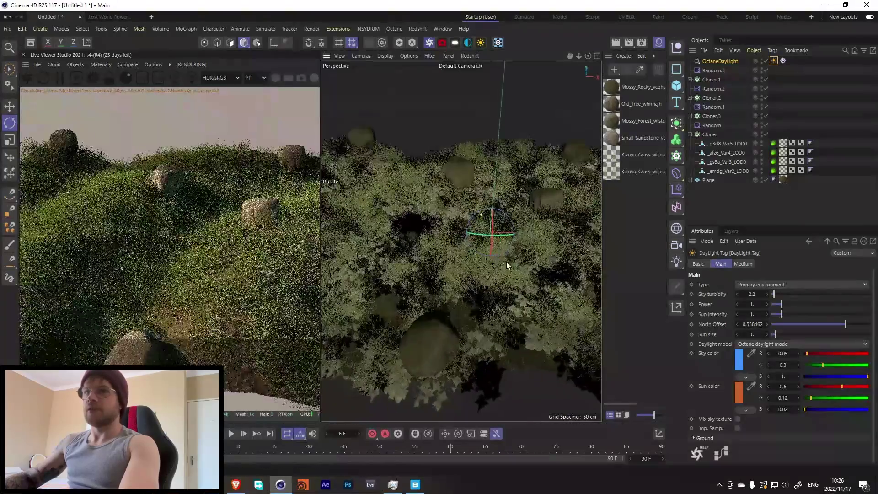
alt+drag(506, 254, 497, 249)
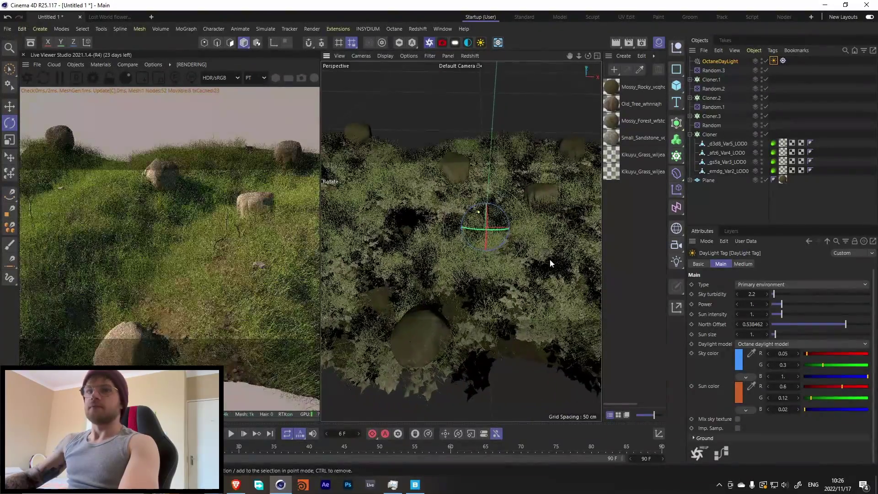
Raise the opacity of the viewport's tinted safe frames to 94%.
click(707, 241)
click(746, 241)
click(707, 241)
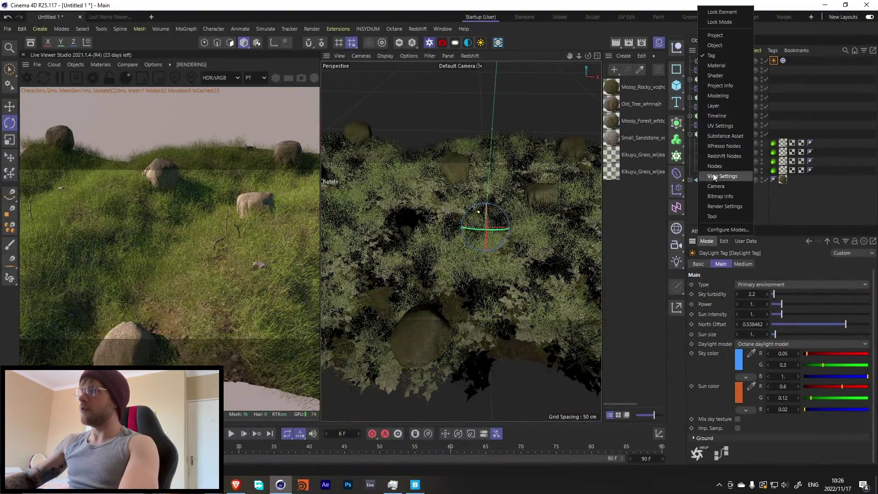
click(722, 176)
click(766, 264)
drag(819, 362, 868, 368)
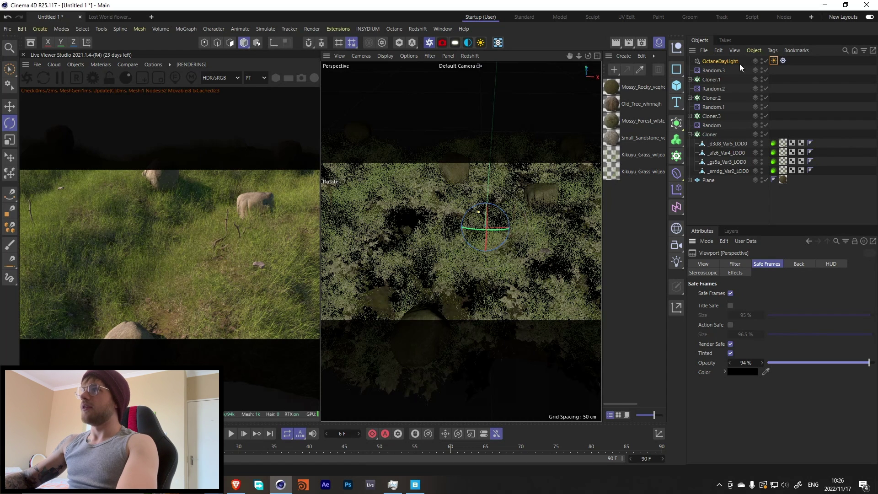
Set the Plane's Formula deformer to Sin((u+t)*1.0*PI)*0.13 and play the animation to frame 10.
click(483, 230)
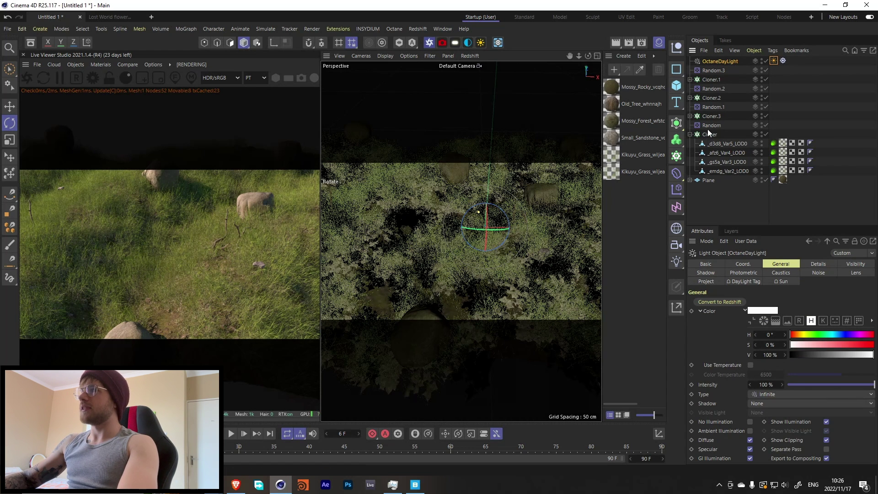
click(690, 180)
click(711, 189)
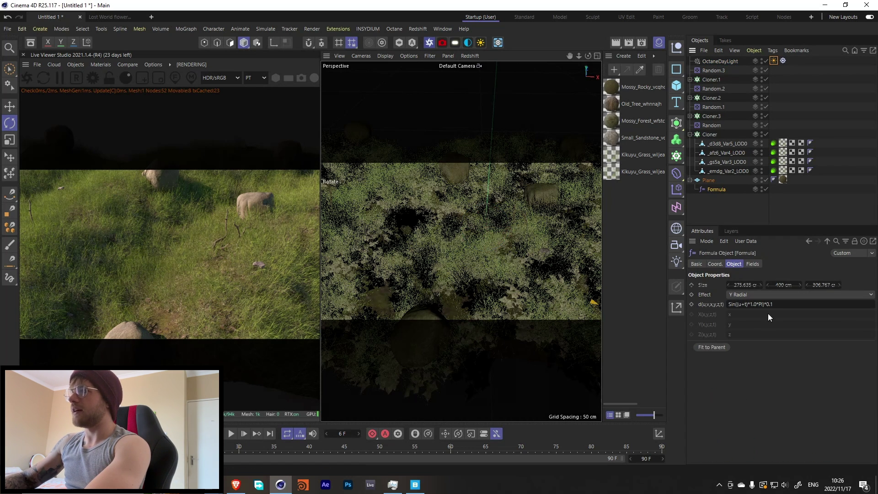
click(775, 304)
text(3)
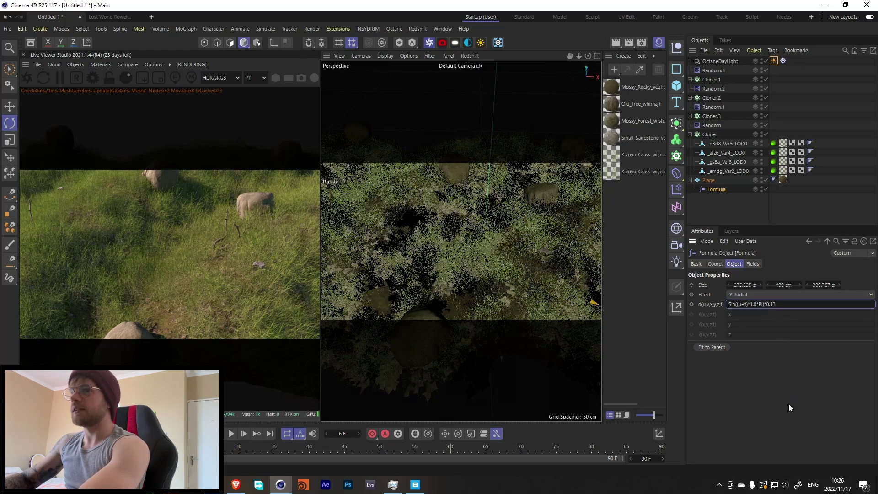
key(Return)
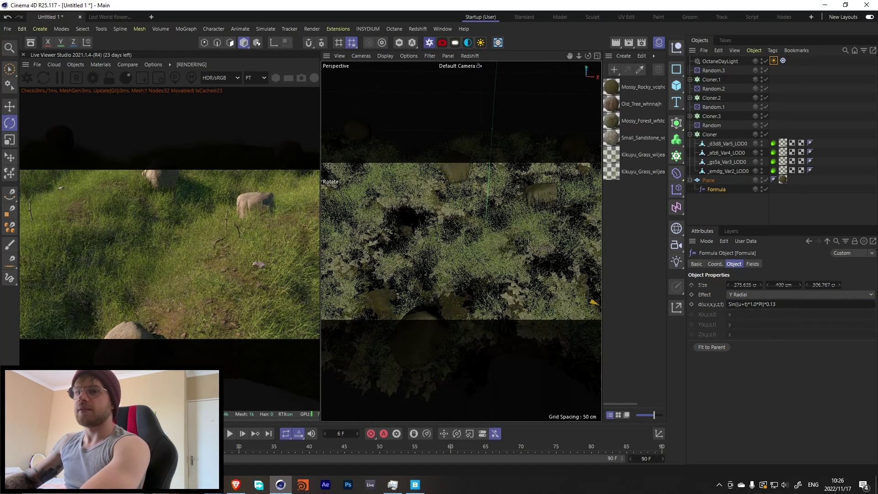
click(229, 432)
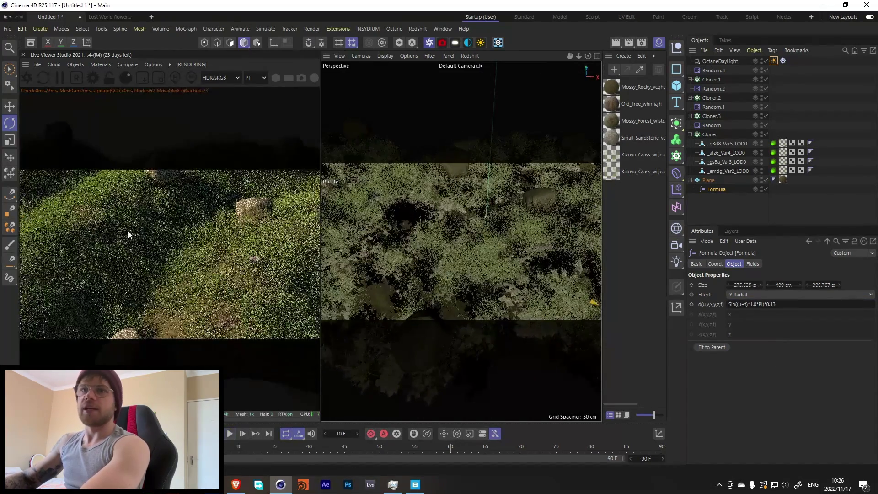
Open the duplicated Kikuyu_Grass material in the Octane Node Editor and disconnect the Multiply node from its Albedo.
click(718, 62)
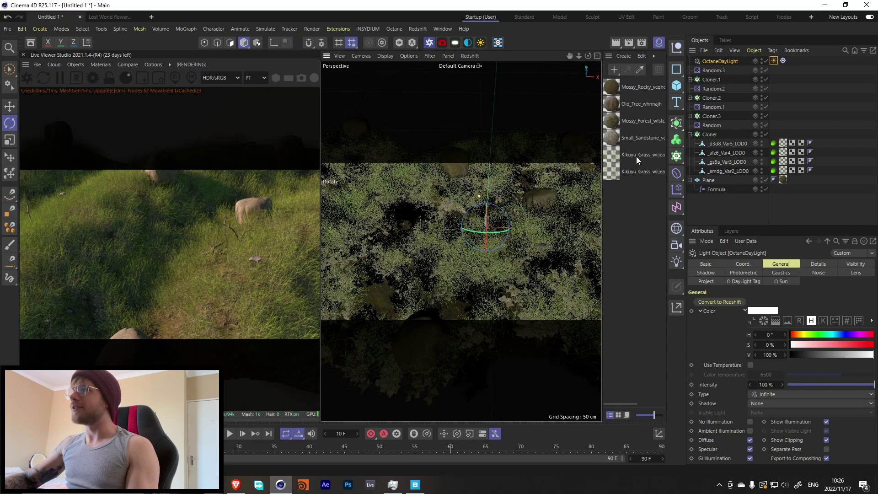
double_click(611, 157)
click(597, 259)
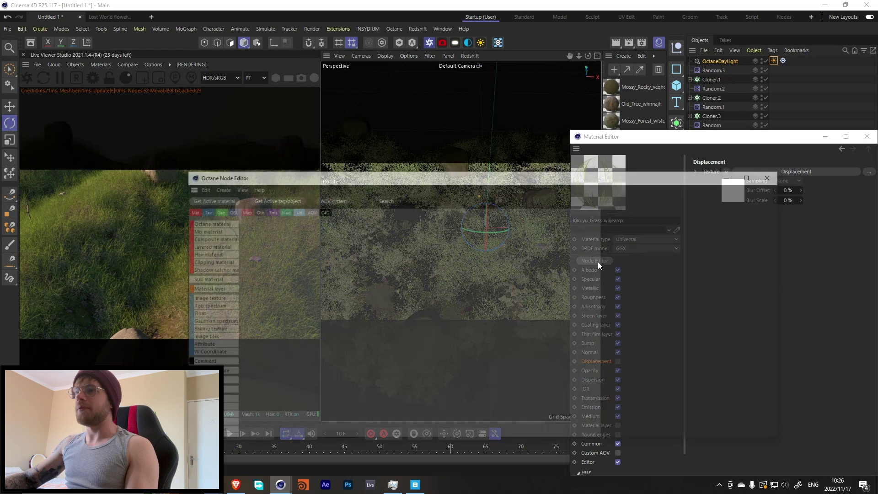
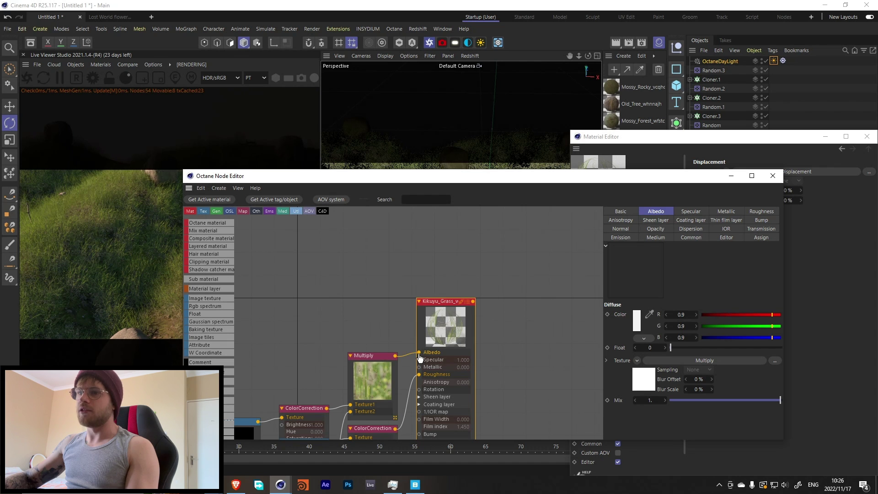
drag(412, 182, 476, 109)
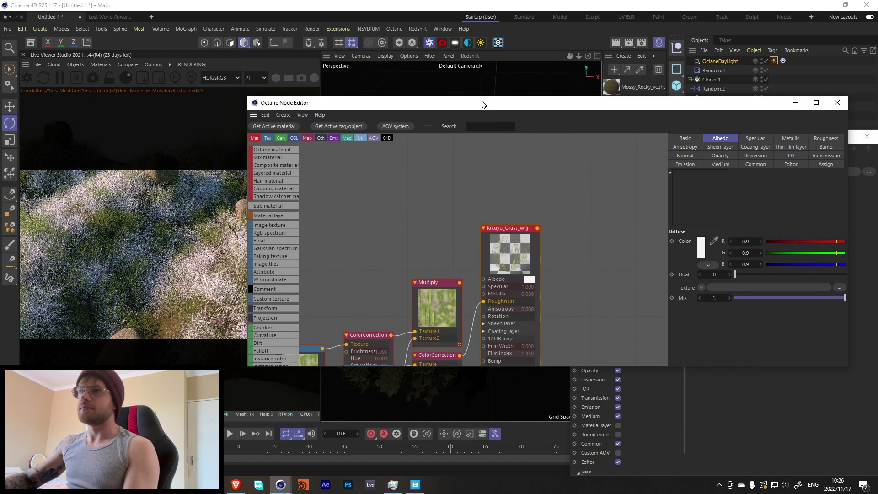
Set the duplicated grass material's albedo colour to a light orange, about R 0.911, G 0.517, B 0.26.
click(703, 248)
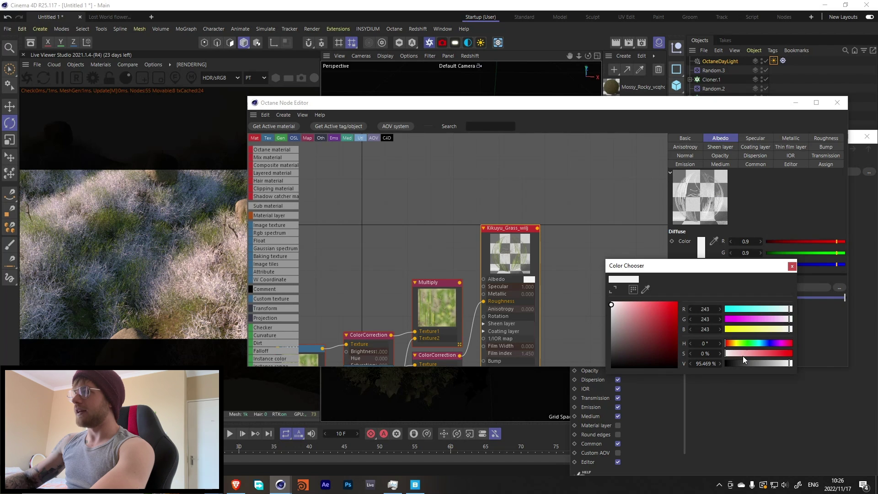
drag(775, 344, 747, 355)
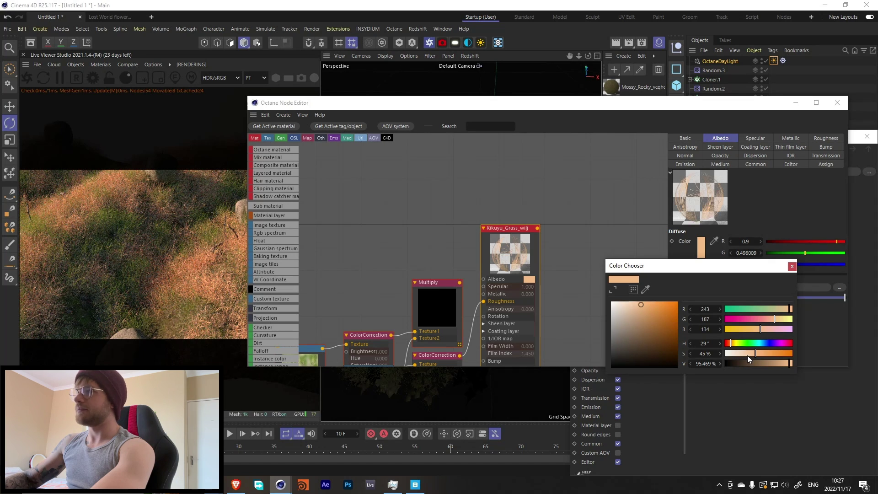
click(748, 355)
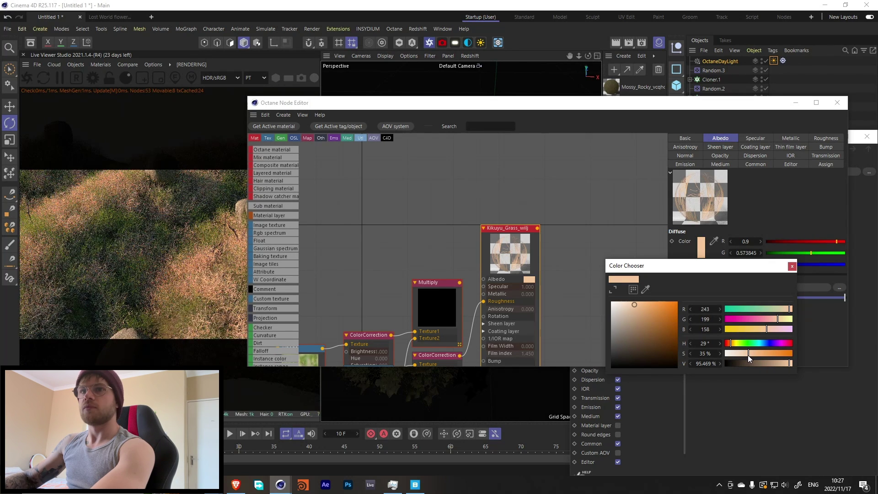
drag(779, 363, 752, 363)
click(790, 365)
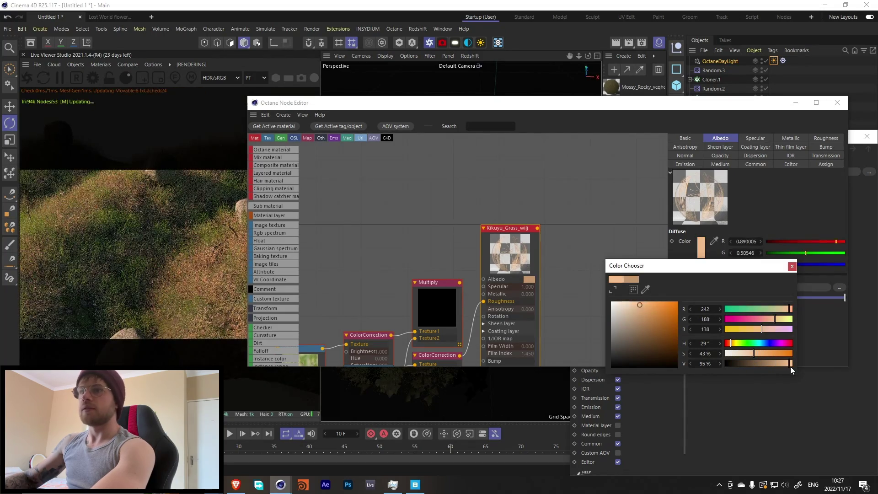
click(792, 266)
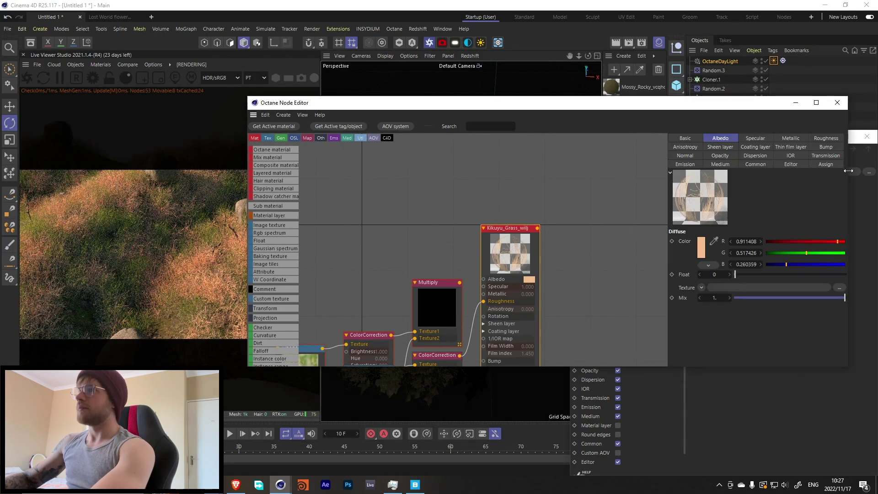
Open the Kikuyu_Grass_wiljearqx.1 material in the Octane Node Editor, auto-arrange its nodes and disconnect Multiply from Albedo.
click(838, 103)
click(867, 136)
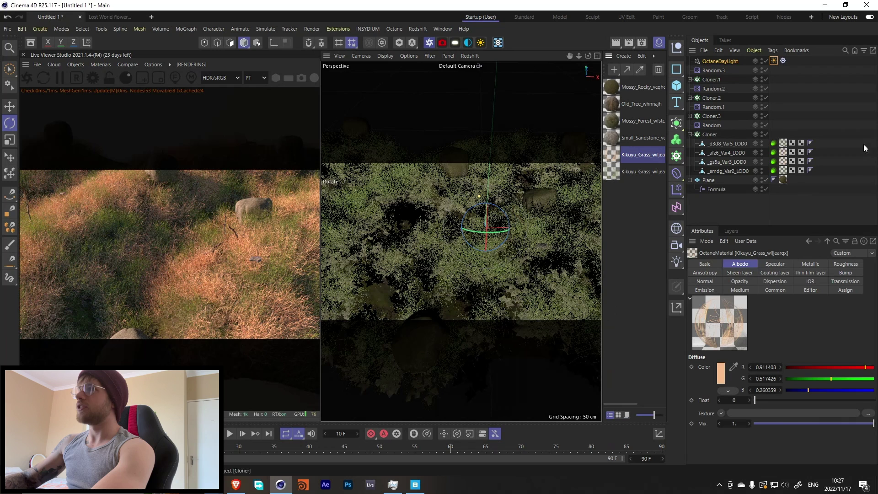
double_click(615, 169)
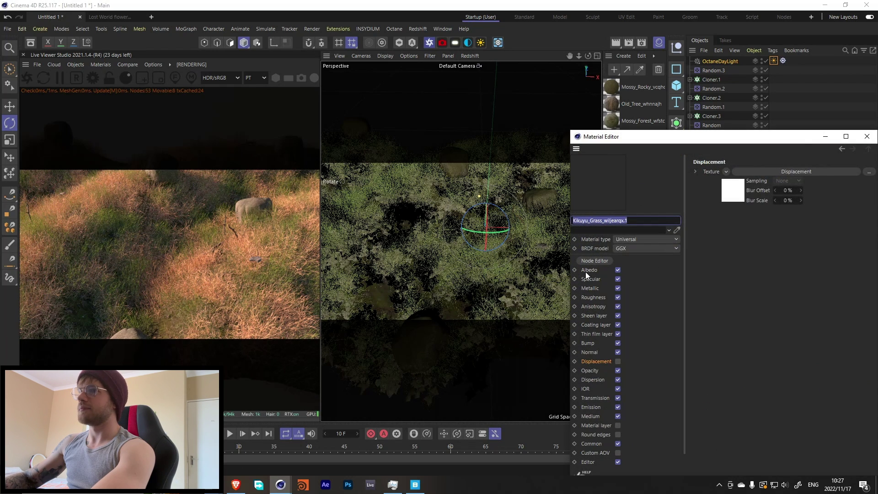
click(593, 260)
right_click(453, 317)
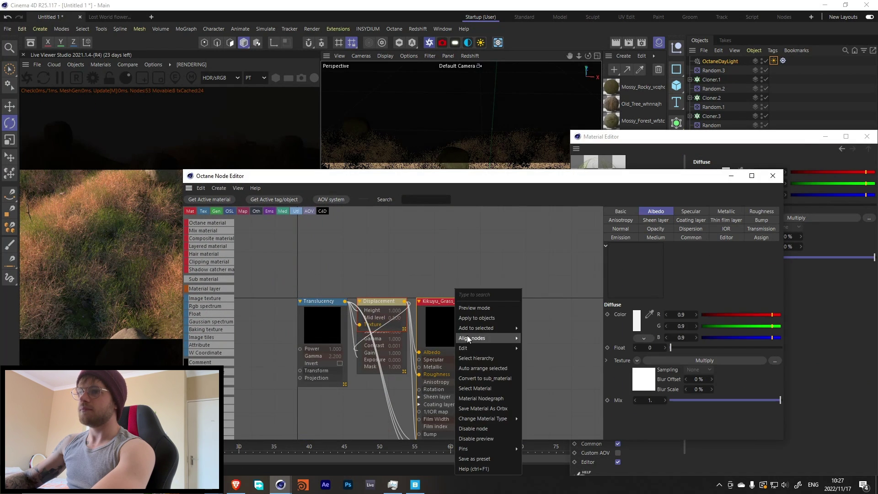
click(468, 368)
click(372, 363)
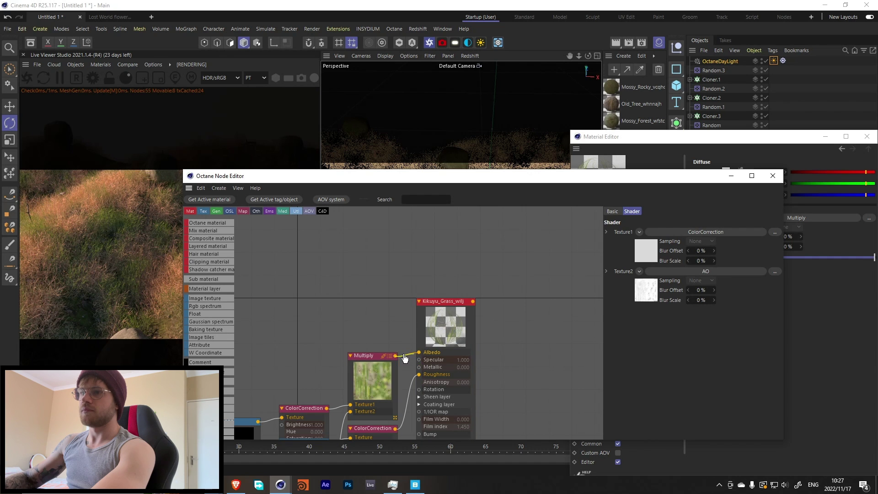
Set the Kikuyu_Grass_wiljearqx.1 albedo colour to a pale orange with hue 34°, saturation 34% and close its editors.
click(442, 331)
click(637, 321)
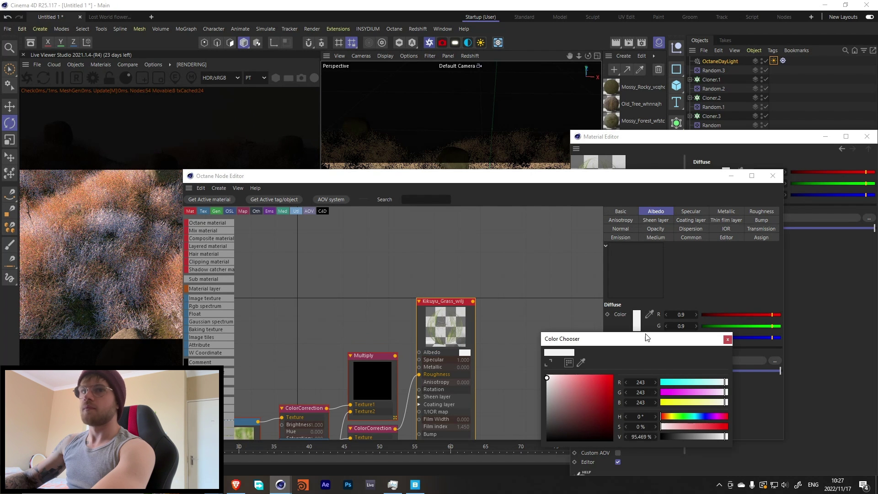
click(667, 418)
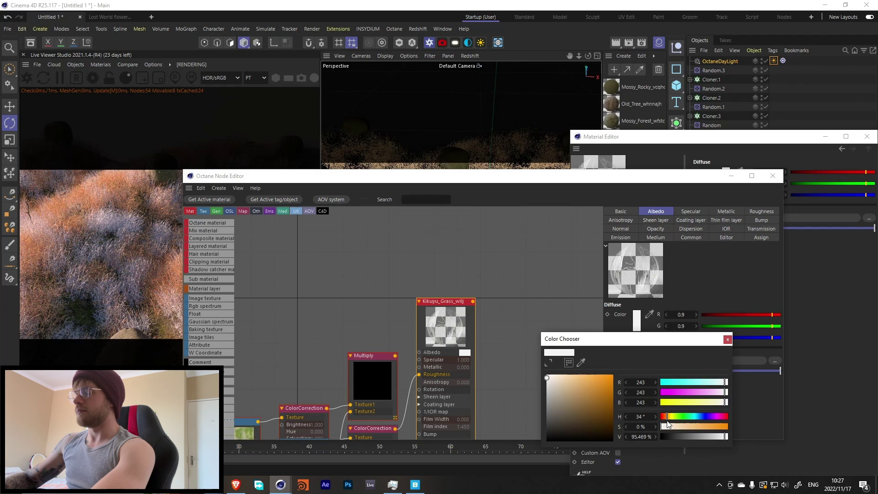
click(701, 427)
drag(505, 176, 524, 89)
click(658, 233)
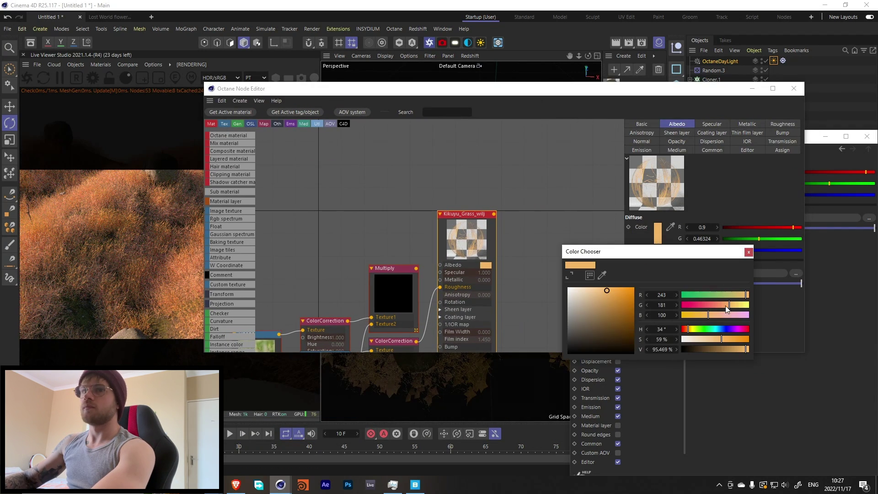
drag(723, 342, 707, 341)
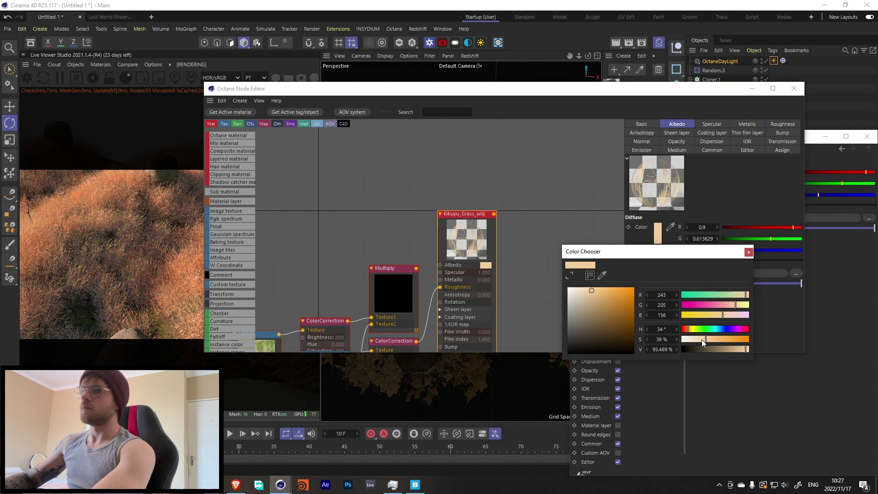
drag(698, 338, 703, 340)
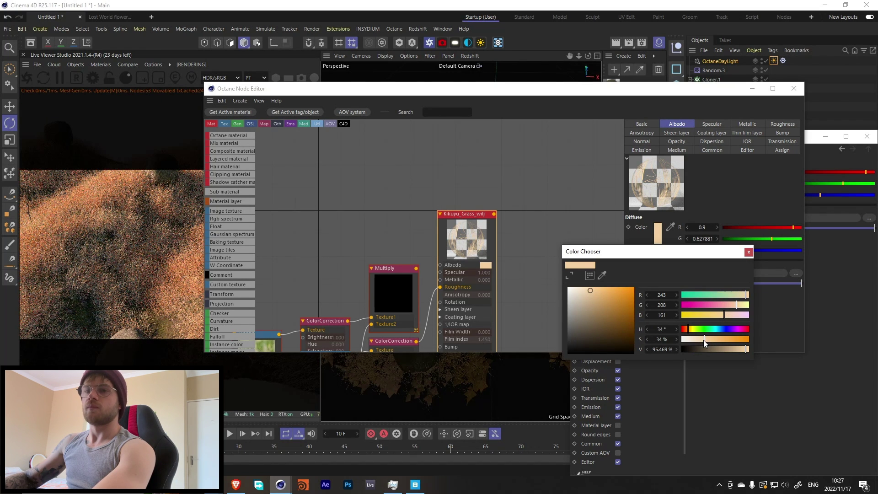
click(748, 252)
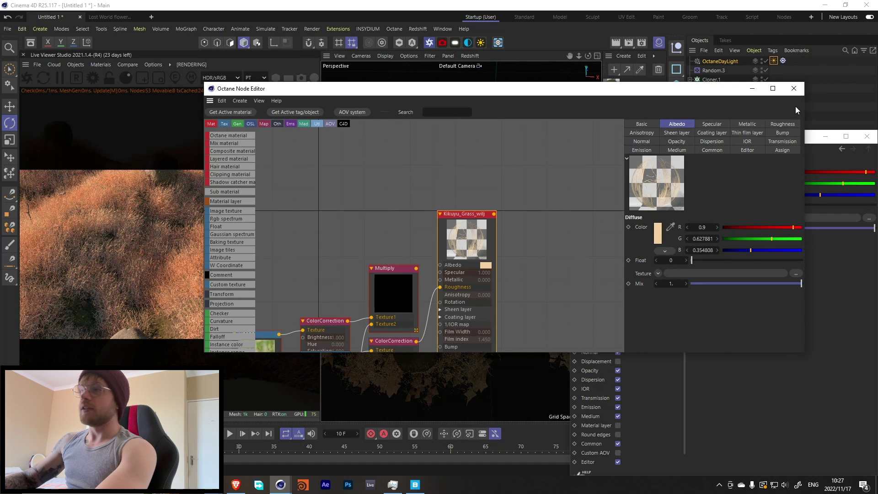
click(794, 88)
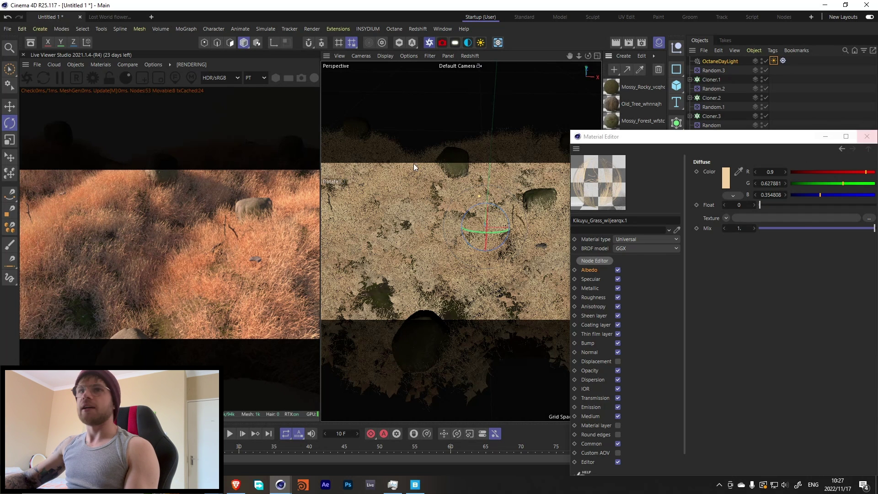
click(867, 137)
Try teal, blue and pink albedo colours on the Kikuyu_Grass_wiljearqx material, ending at R 255, G 141, B 197.
double_click(613, 154)
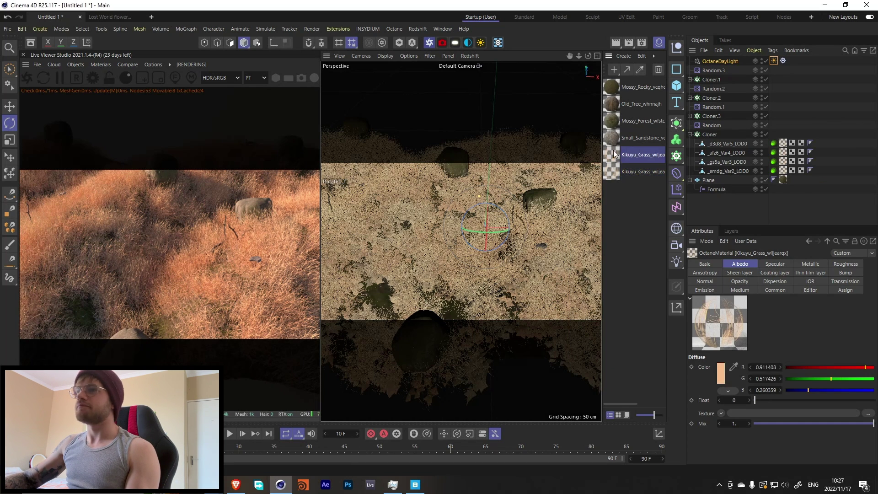
click(727, 183)
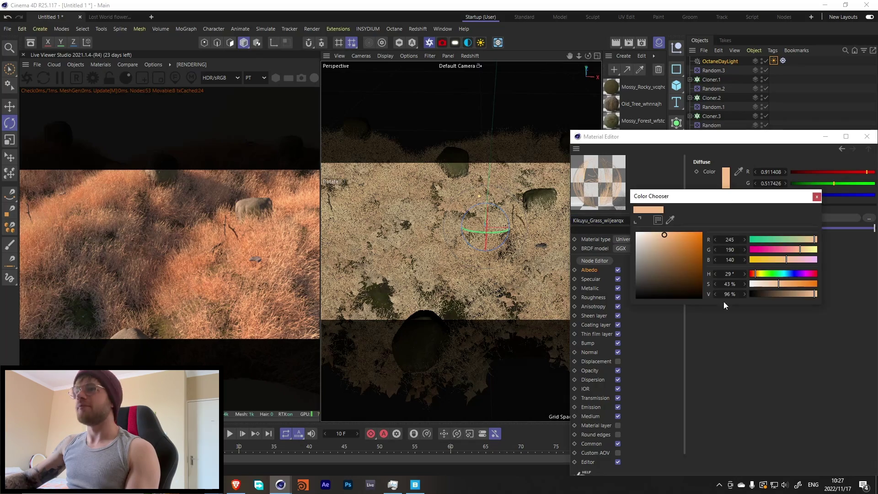
click(779, 275)
drag(777, 239, 762, 240)
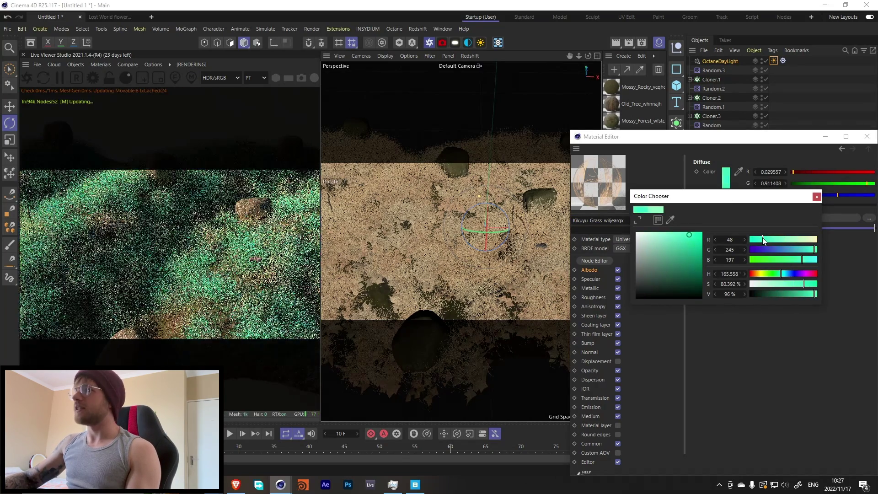
click(796, 249)
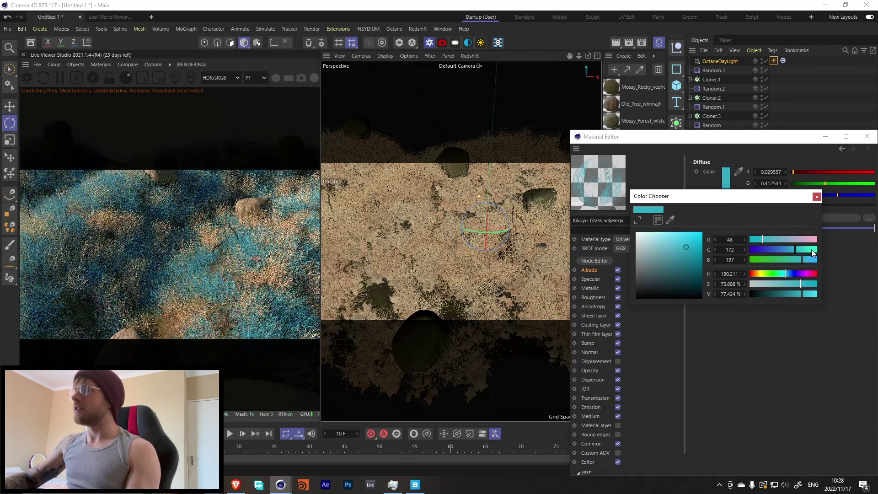
click(811, 250)
click(804, 240)
click(792, 250)
click(809, 244)
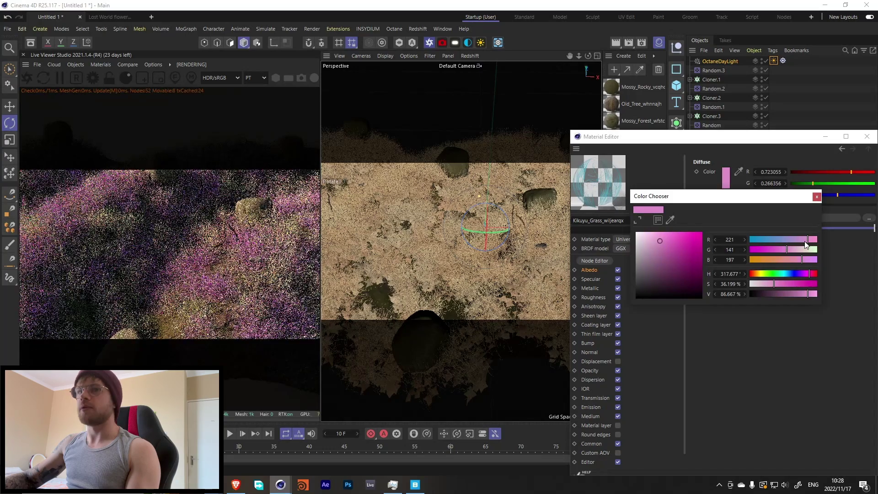
click(814, 241)
click(817, 240)
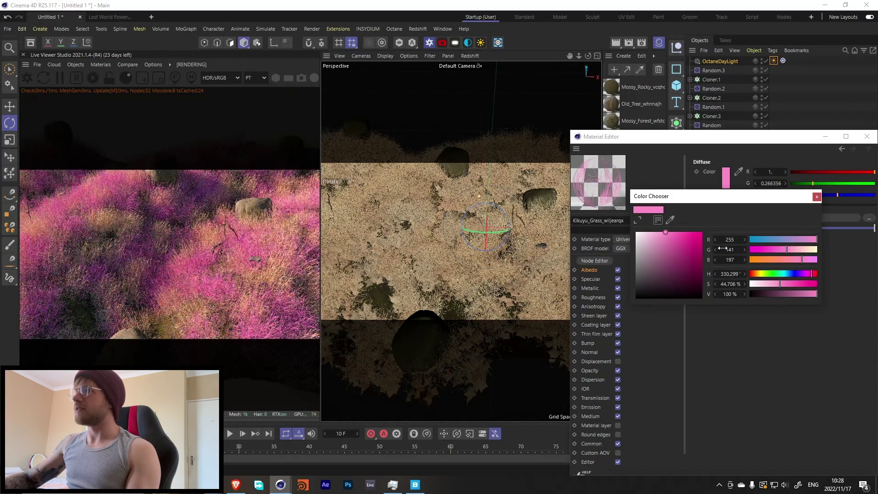
Shift the Kikuyu_Grass_wiljearqx albedo to a pale peach, R 255, G 224, B 201, and close the material.
click(804, 250)
click(809, 249)
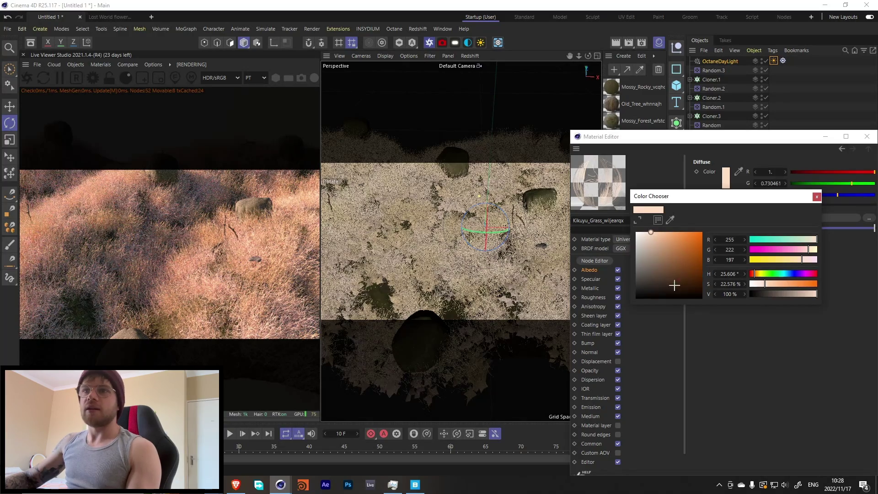
drag(781, 287, 777, 286)
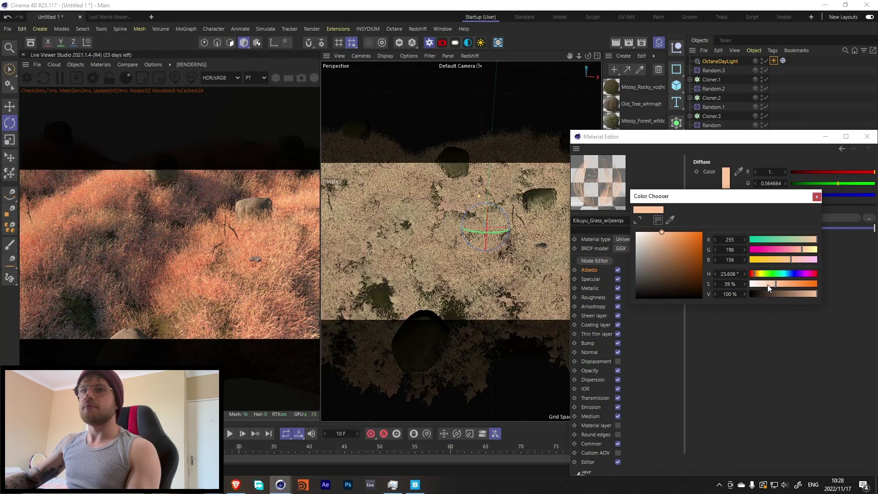
click(764, 284)
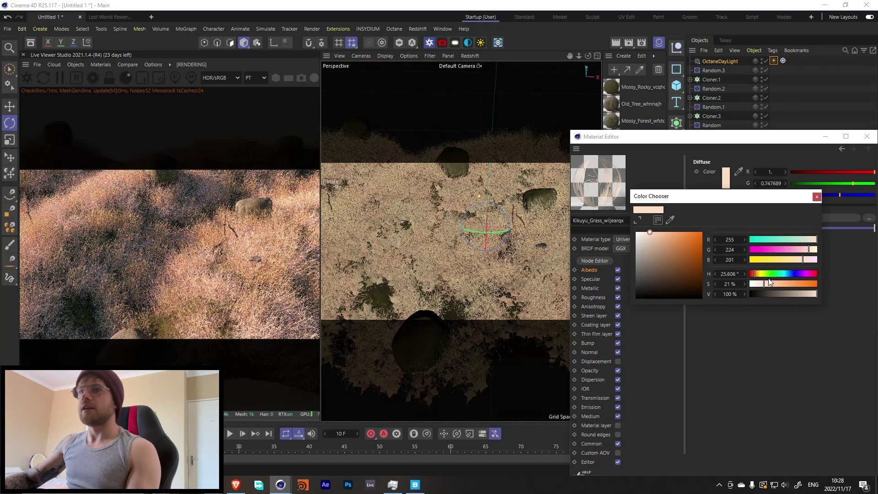
click(817, 197)
click(867, 136)
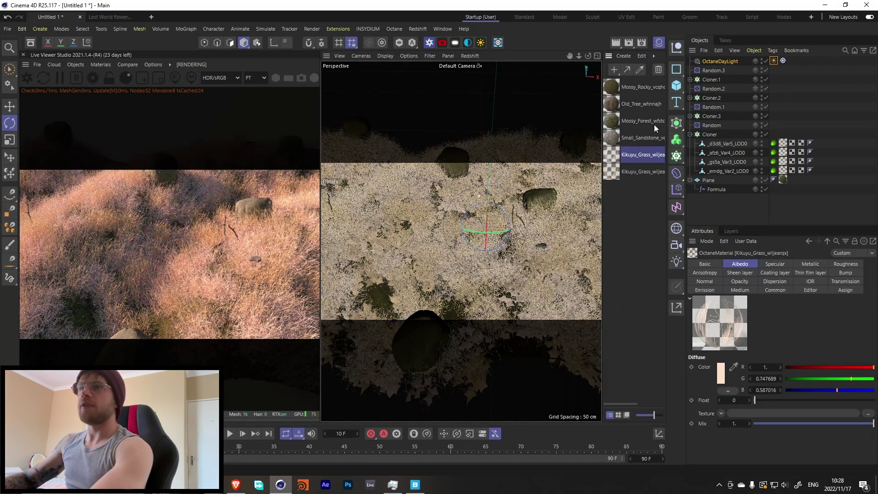
Set the grass Cloner's transform scale to 0.5 on X, Y and Z.
click(710, 134)
click(778, 264)
click(850, 307)
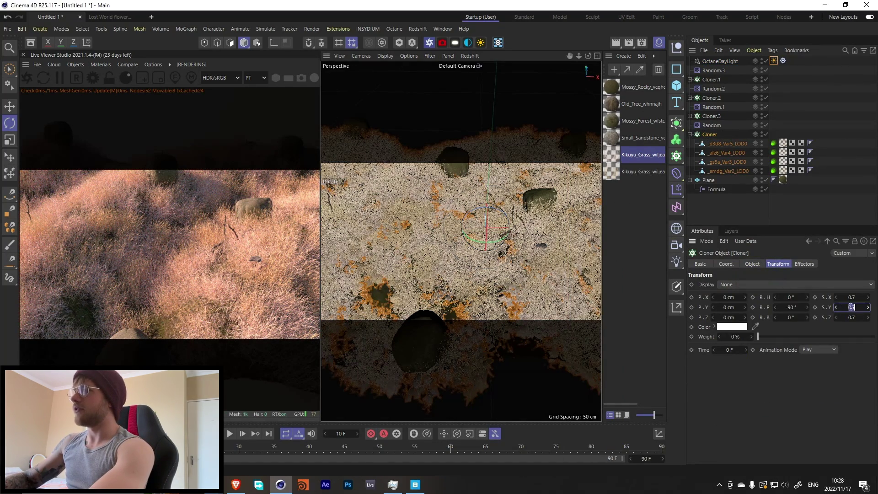
text(0.5)
key(Return)
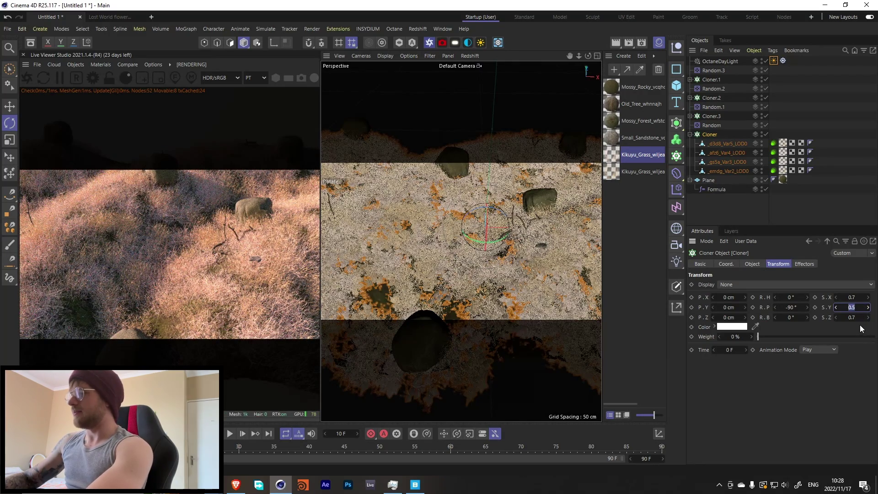
drag(859, 300, 851, 318)
key(Return)
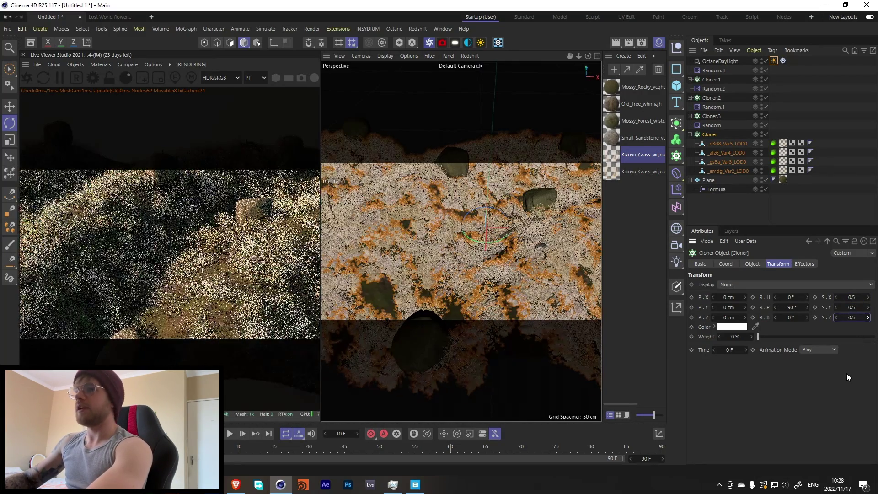
Raise the grass Cloner's clone count to 2000 and collapse its hierarchy.
click(751, 264)
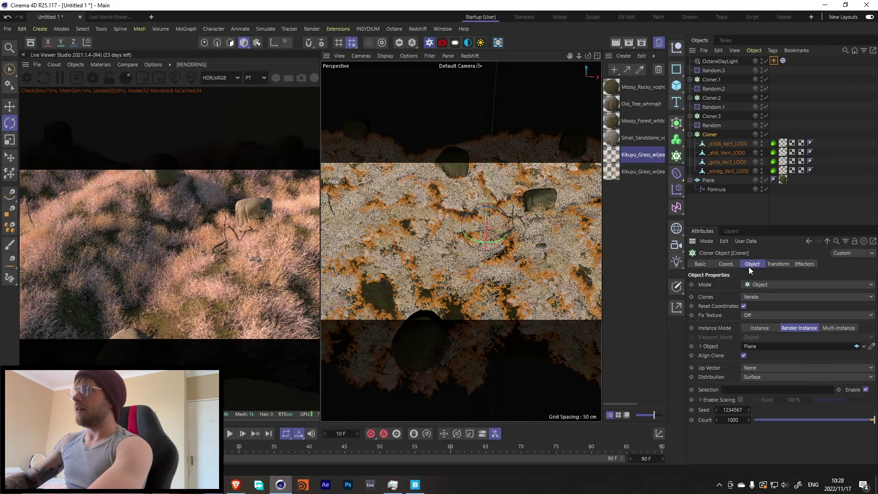
click(732, 419)
key(BackSpace)
text(2)
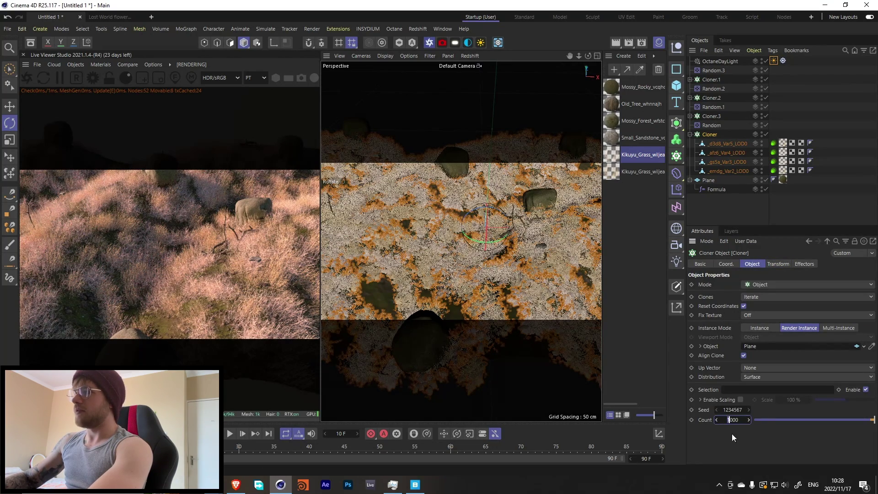
key(Return)
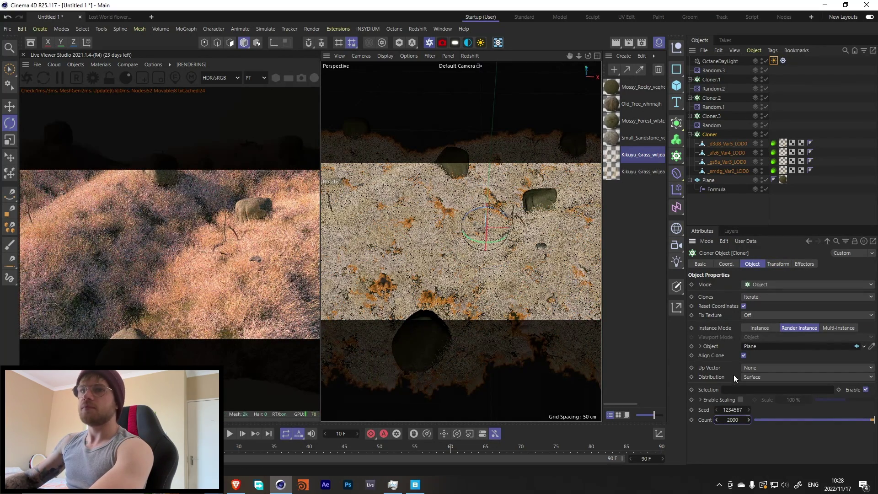
click(691, 134)
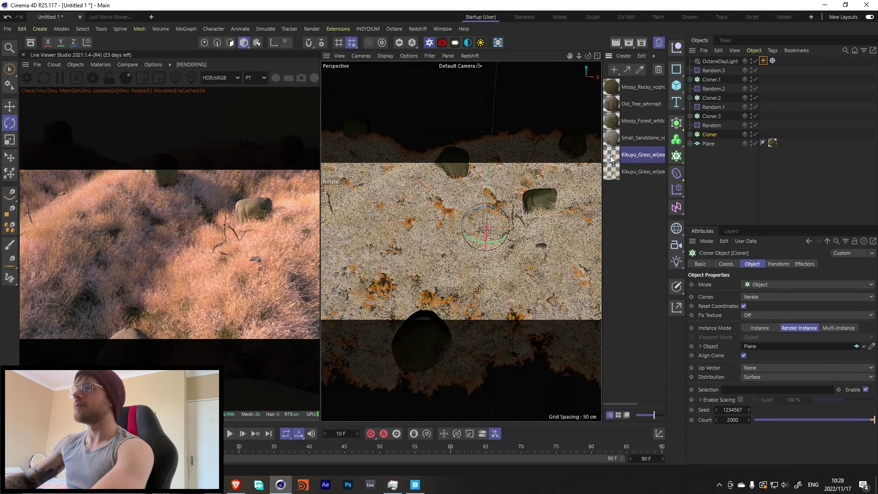
Recolour the Kikuyu_Grass_wiljearqx albedo to a muted blue, R 140, G 174, B 201, and close the material.
double_click(613, 173)
click(727, 178)
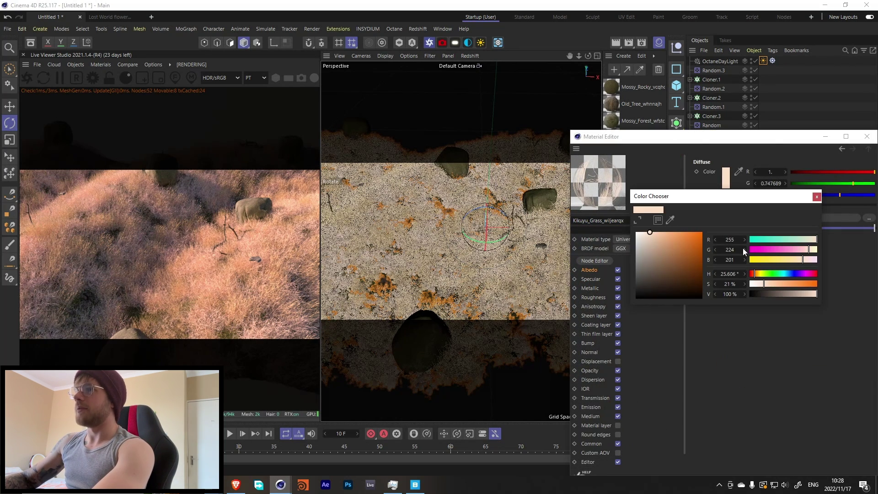
click(785, 240)
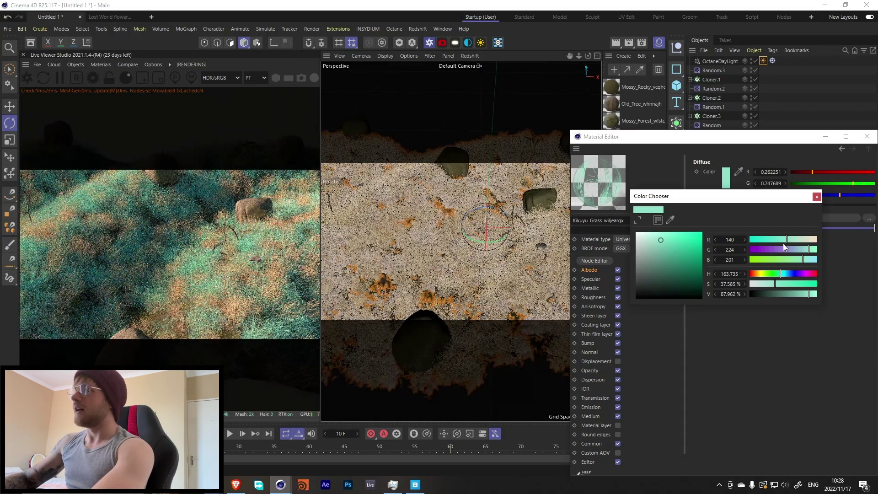
click(796, 249)
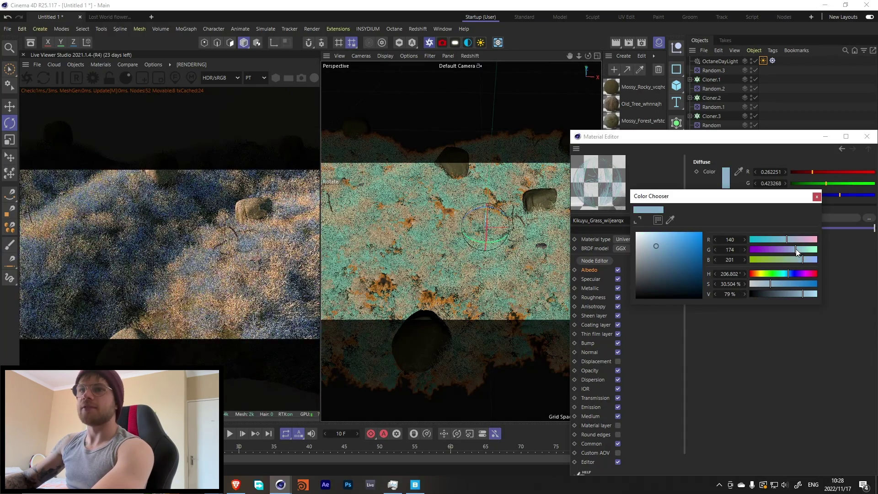
click(818, 197)
click(866, 136)
Recolour the Kikuyu_Grass_wiljearqx.1 albedo to a bright turquoise, R 111, G 252, B 242, and close the material.
double_click(606, 172)
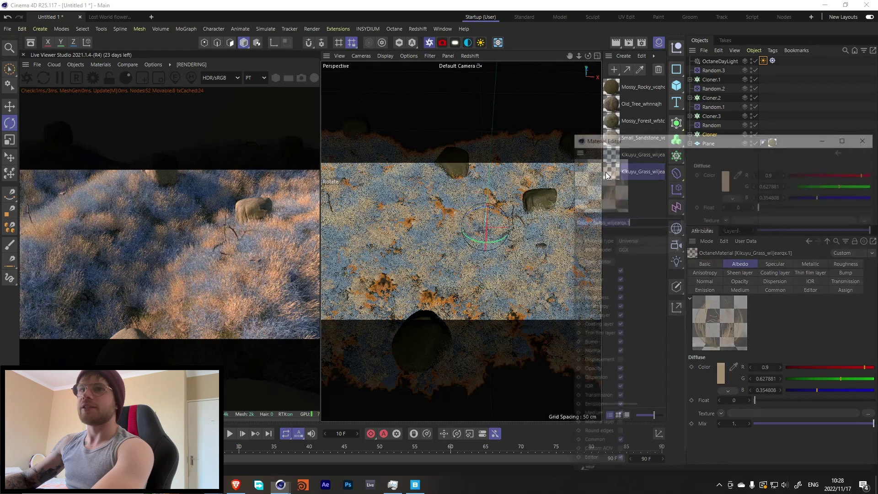
click(599, 220)
click(782, 181)
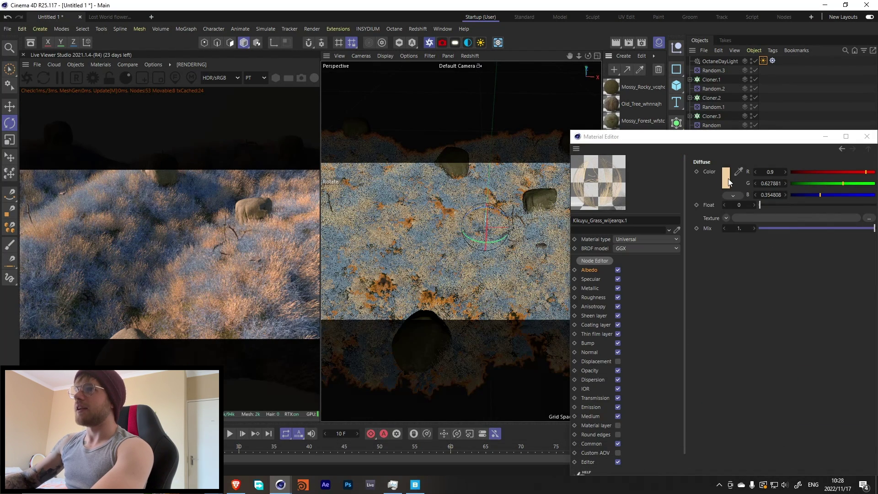
click(726, 181)
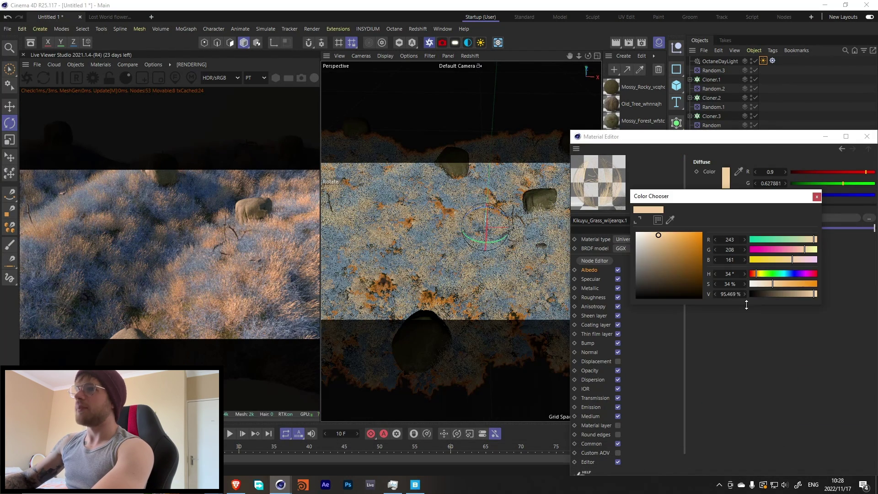
click(787, 274)
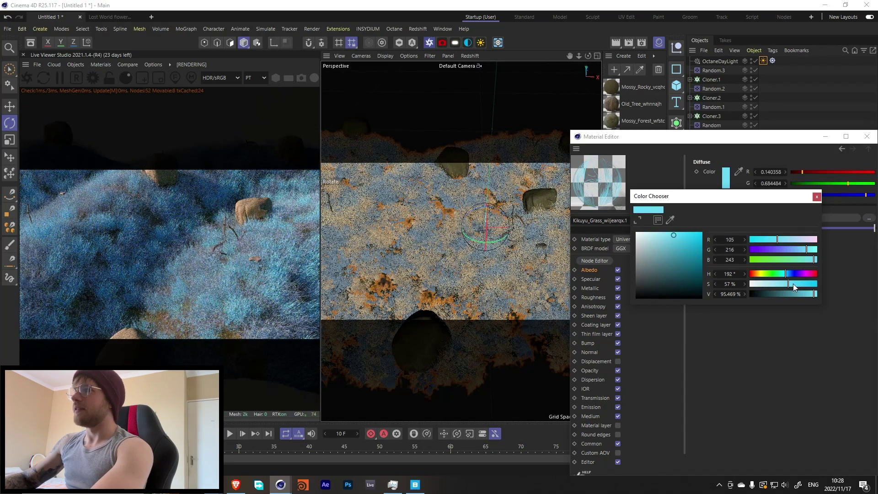
click(805, 284)
drag(794, 239, 822, 254)
click(800, 249)
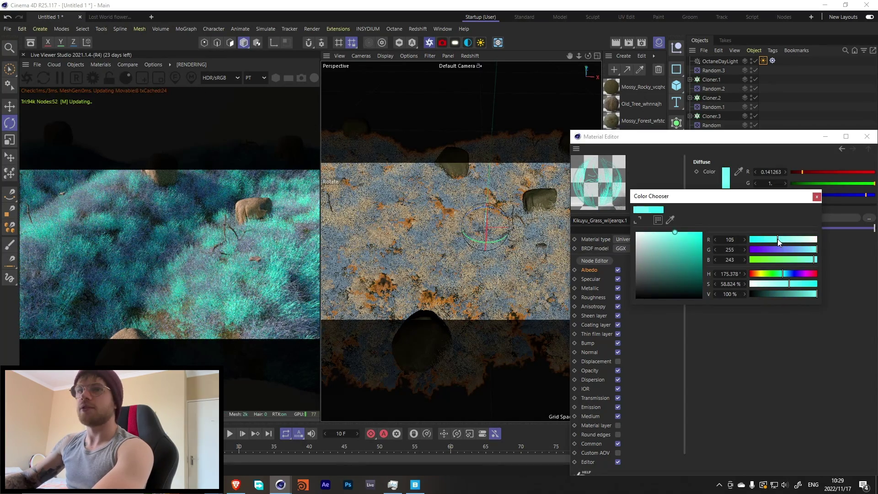
drag(785, 285, 772, 286)
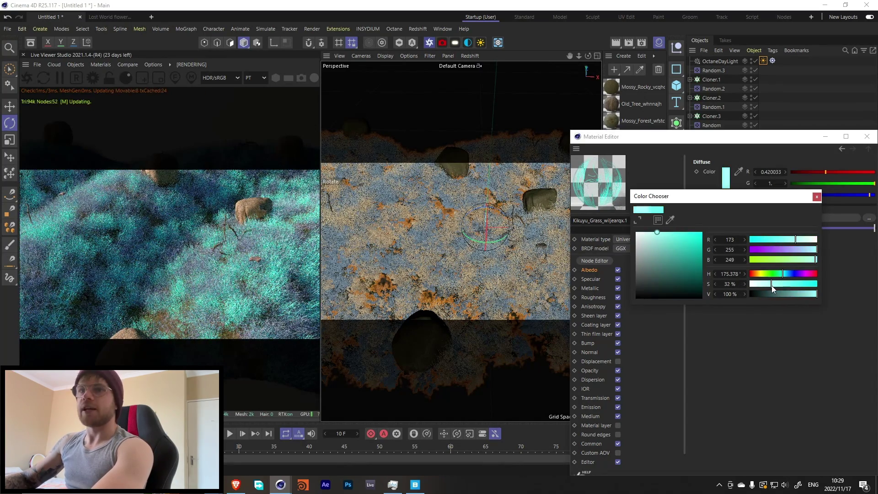
click(804, 297)
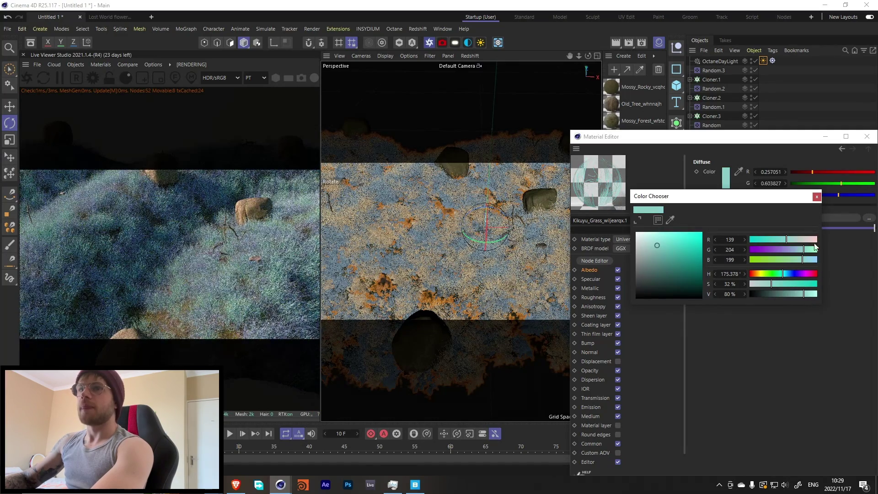
mouse_move(795, 295)
mouse_down()
mouse_move(819, 293)
mouse_move(788, 283)
mouse_up()
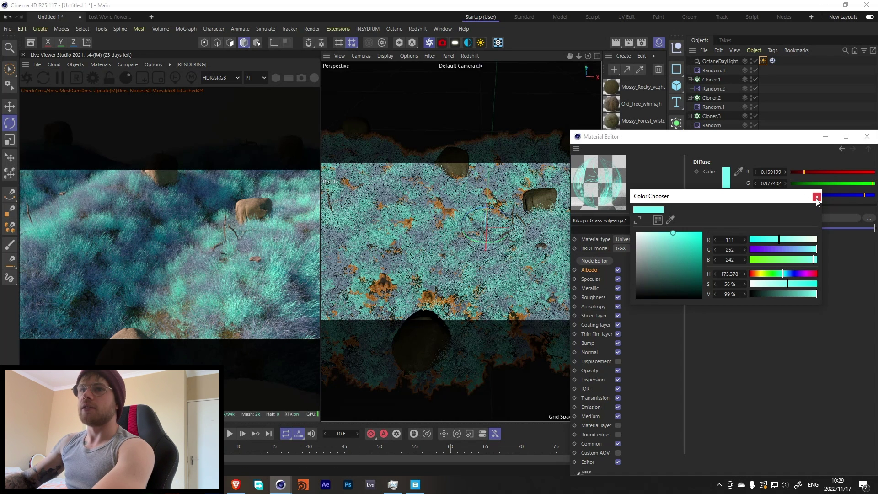
click(817, 197)
click(867, 137)
Shift the hue of the ColorCorrection fed by the Albedo texture in the Mossy_Rocky_vcqhcig node graph to about -0.788, and close the material.
double_click(614, 87)
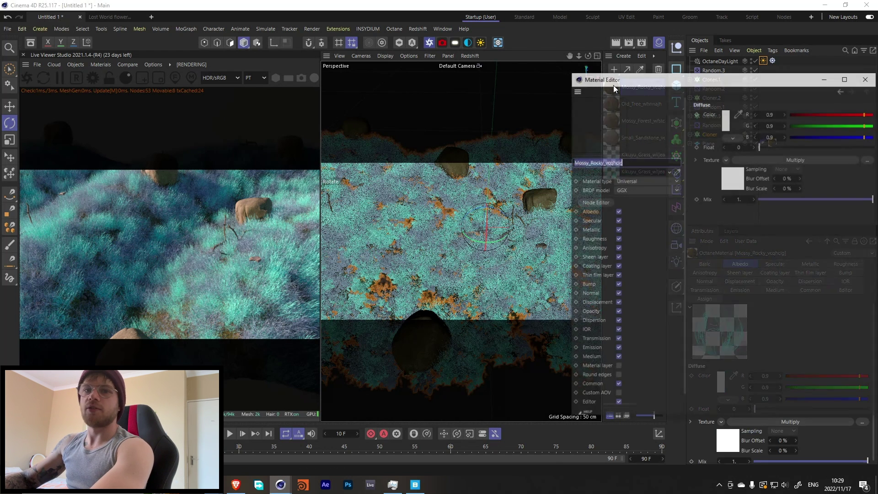
click(585, 202)
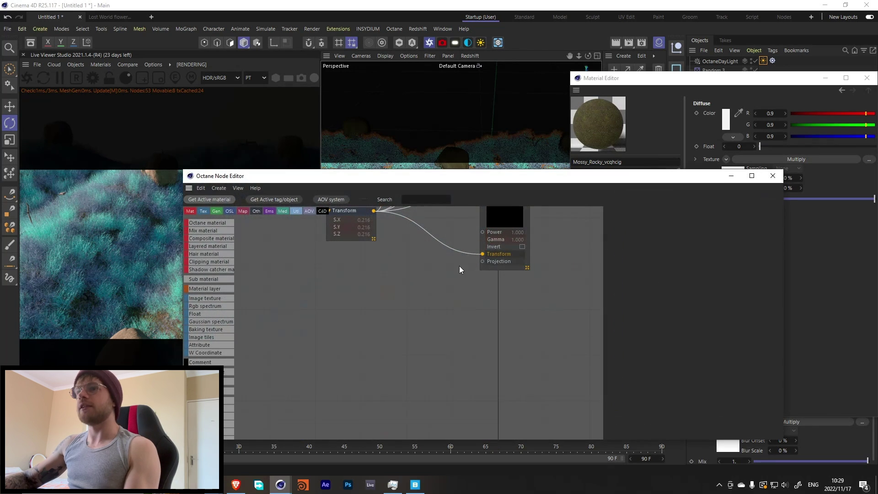
middle_drag(454, 232, 474, 196)
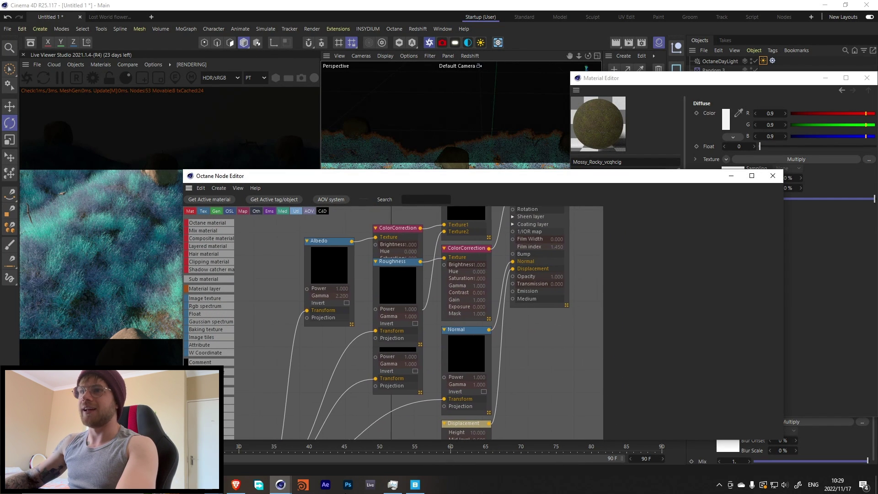
middle_drag(371, 272, 374, 300)
click(374, 300)
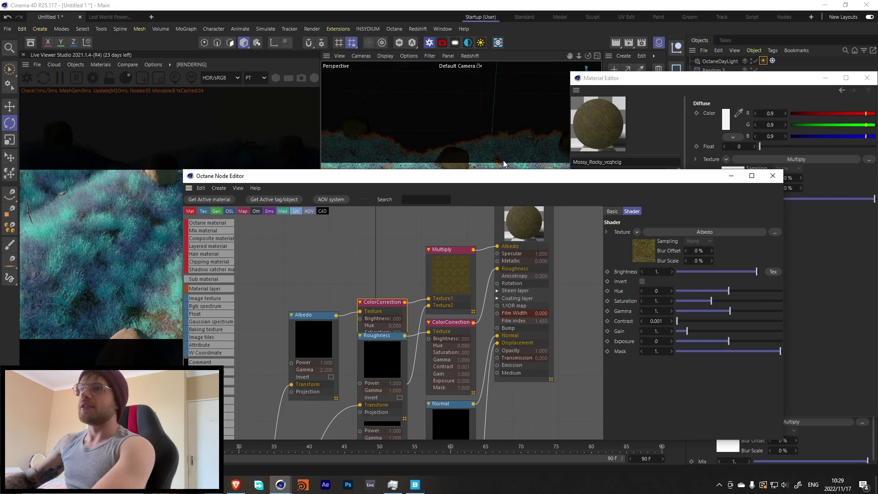
click(697, 293)
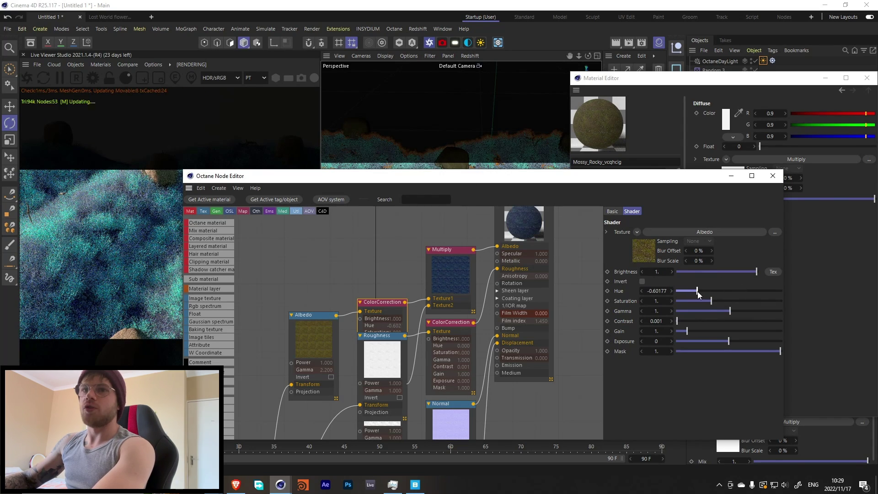
drag(698, 294, 679, 292)
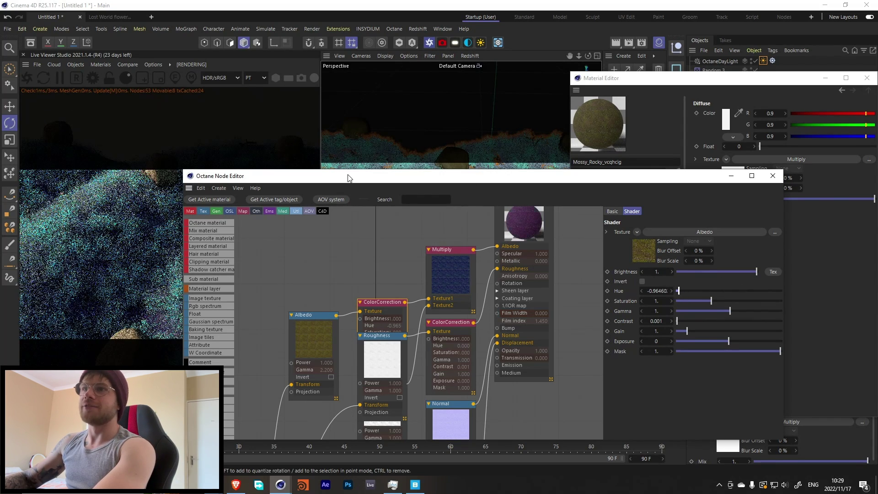
drag(348, 177, 423, 104)
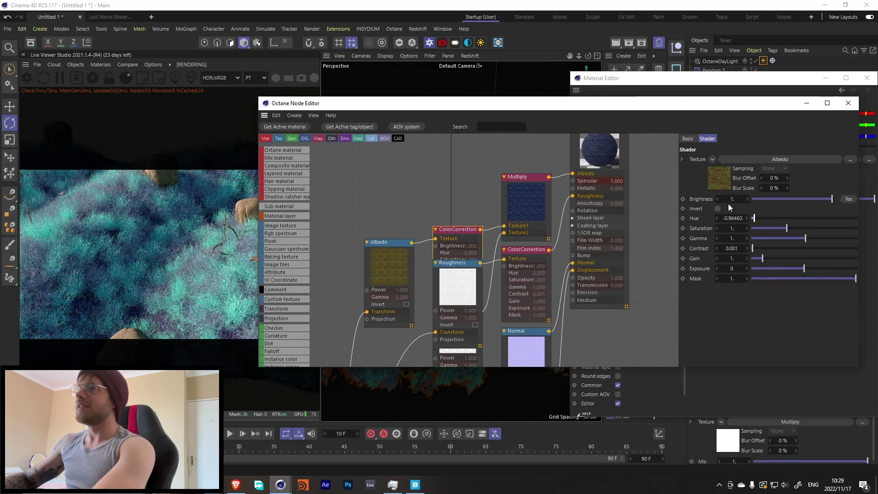
click(764, 219)
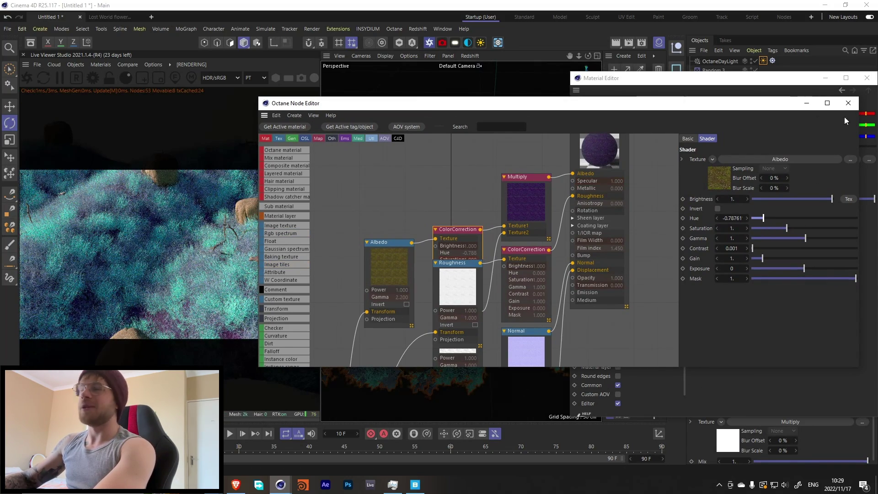
click(848, 103)
click(867, 78)
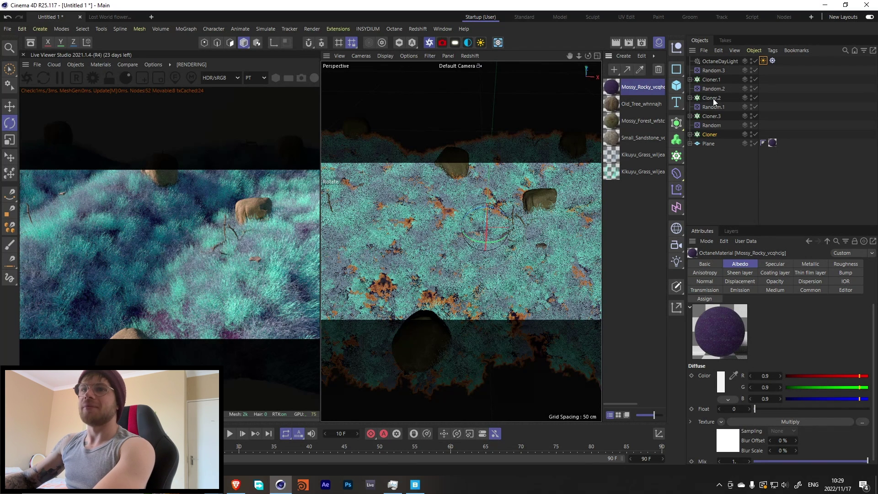
click(710, 134)
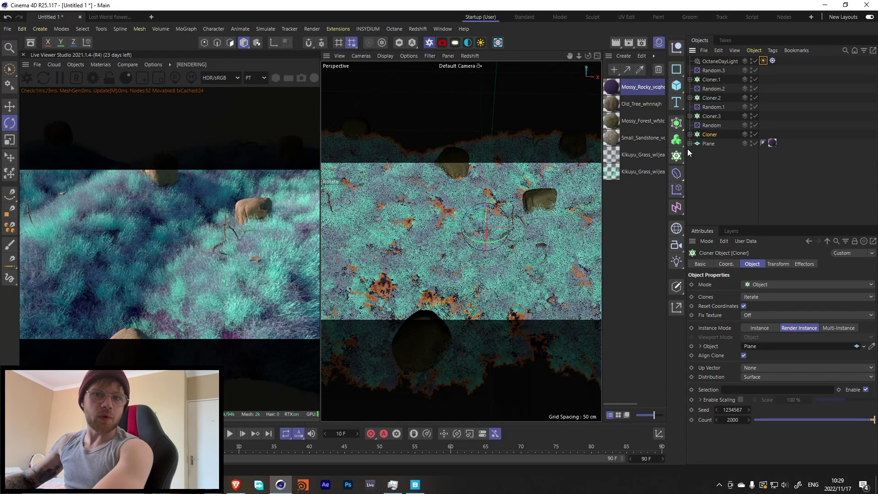
click(711, 116)
click(778, 264)
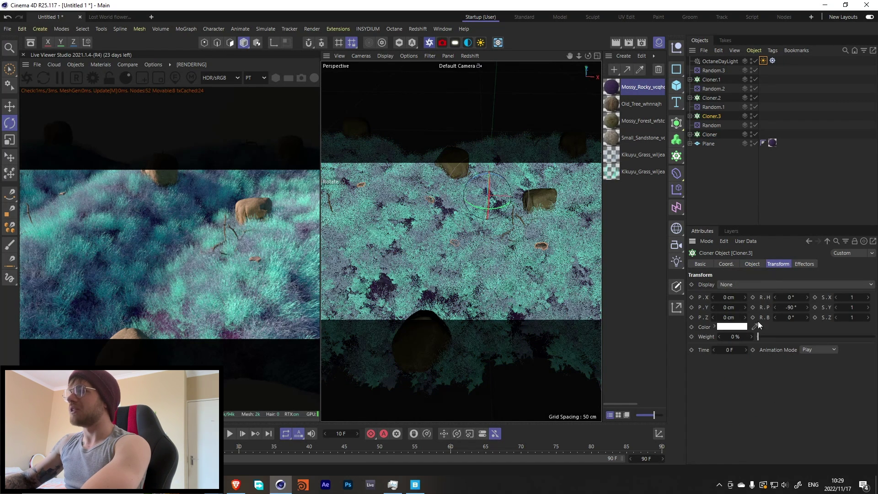
click(751, 264)
Turn on uniform scale in the grass Cloner's Random effector and set its scale variation to -0.5.
click(709, 125)
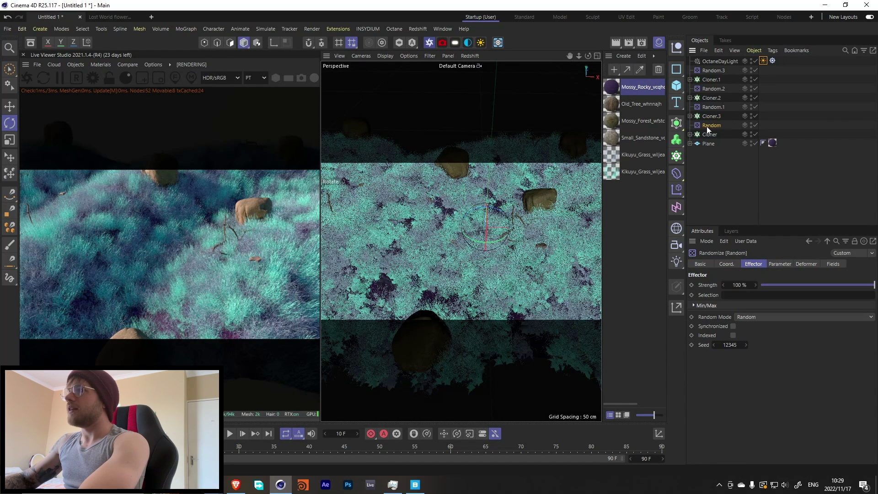
click(770, 263)
click(744, 391)
scroll(775, 367, down, 3)
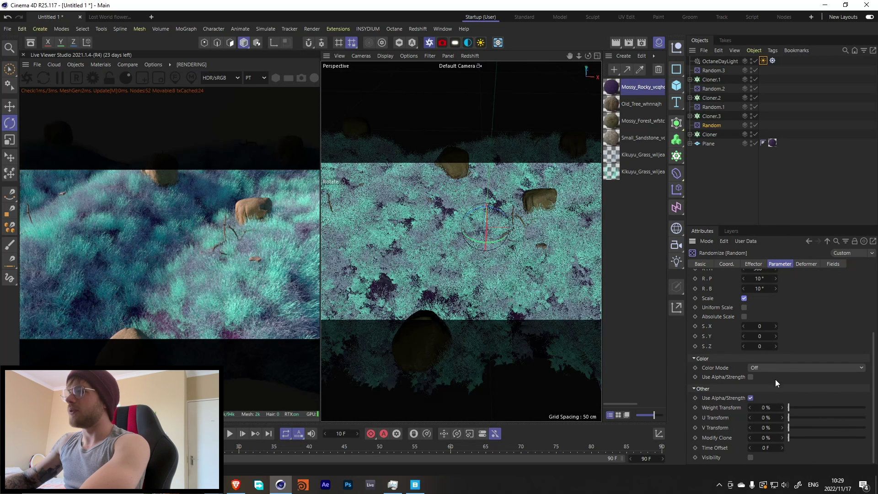
click(759, 326)
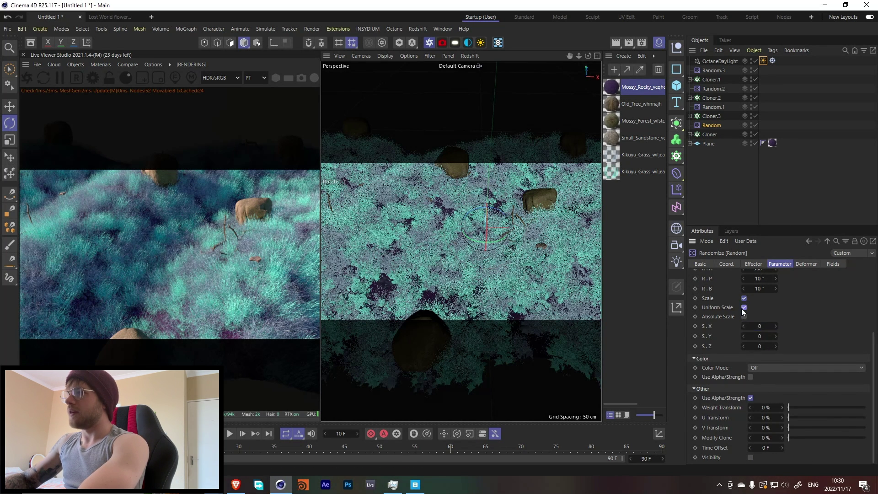
click(744, 308)
click(768, 346)
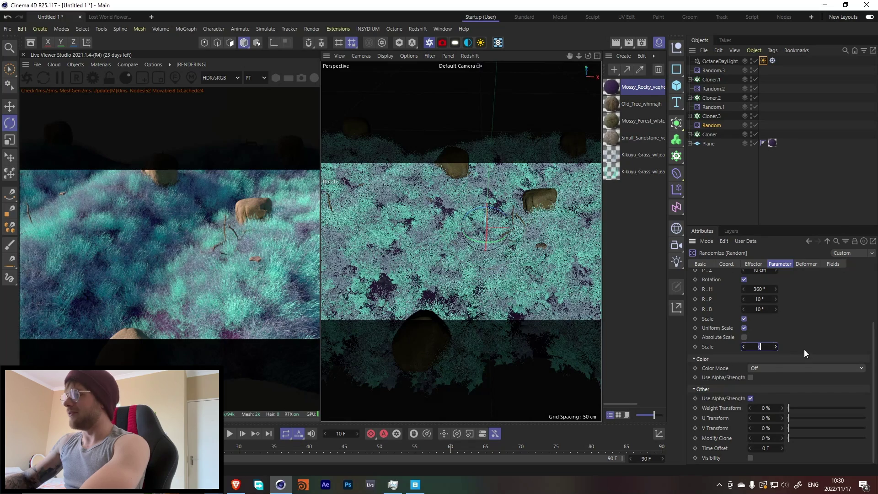
text(.5)
key(Return)
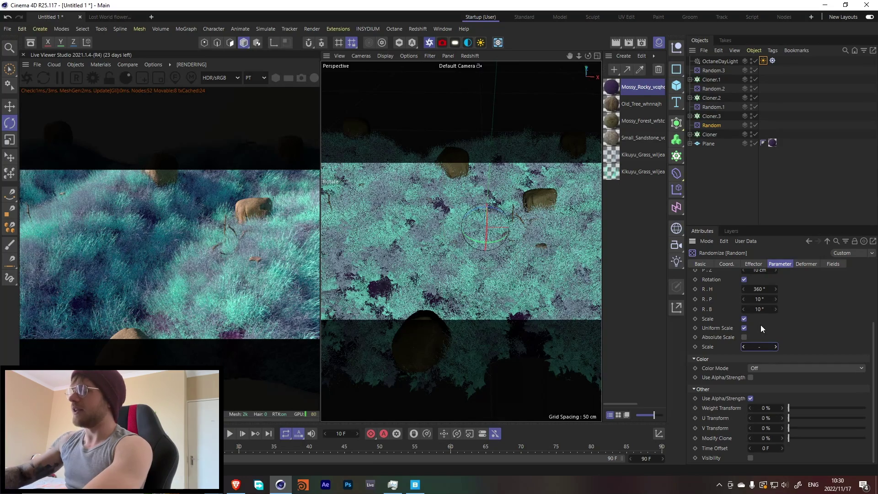
text(-0.5)
key(Return)
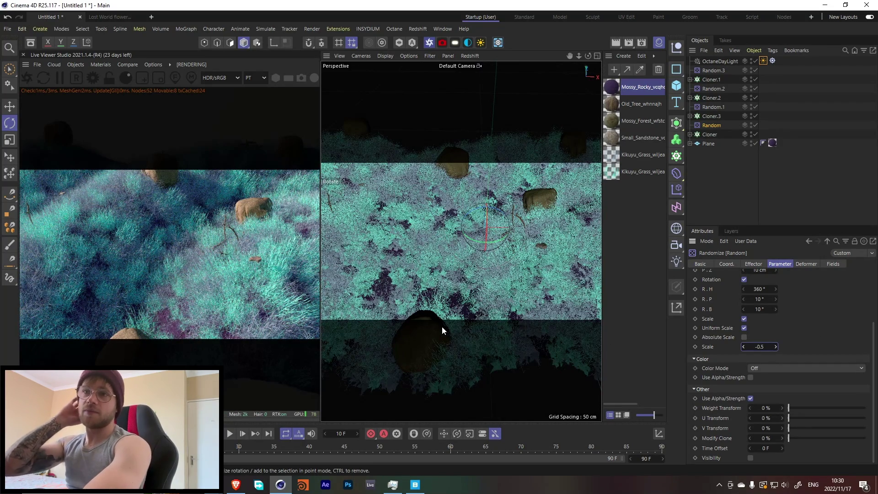
Enable uniform scale variation in the Random.1 effector and set its scale to 1.
click(712, 98)
click(712, 108)
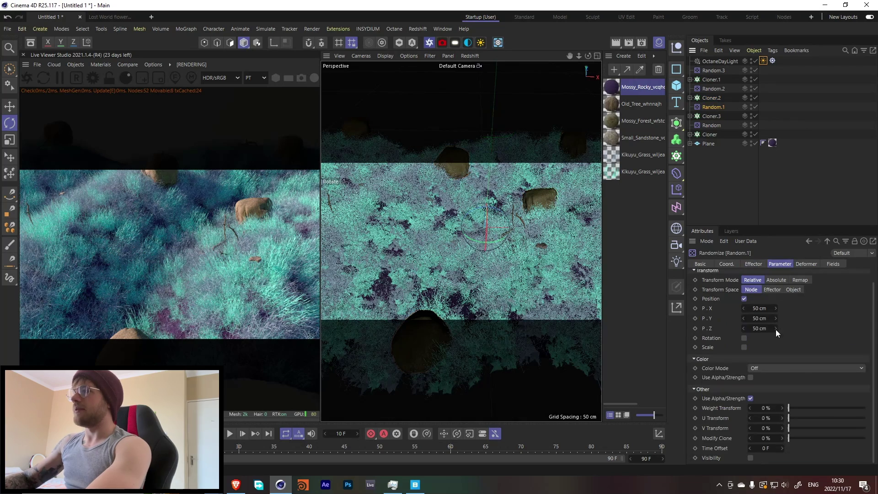
click(744, 347)
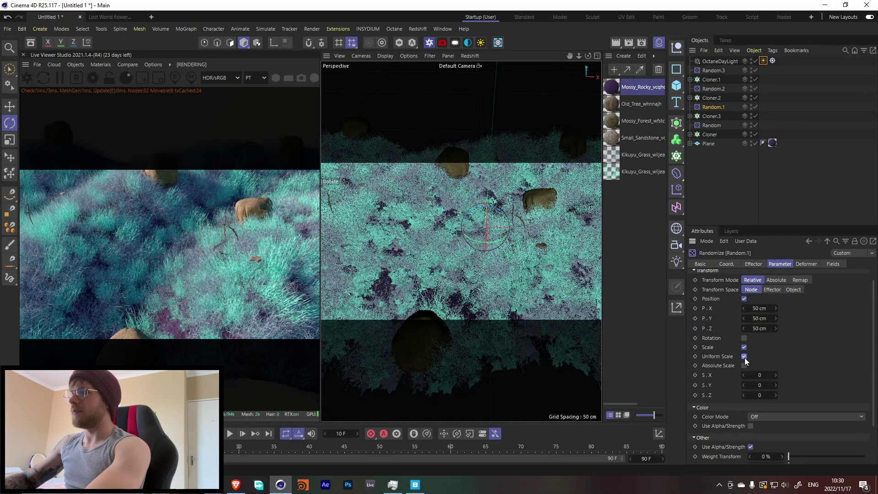
text(.5)
key(Return)
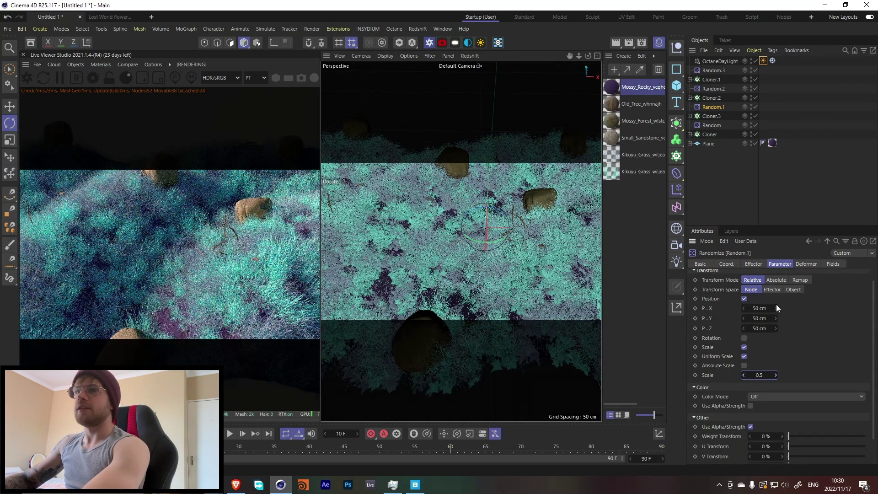
drag(776, 375, 817, 375)
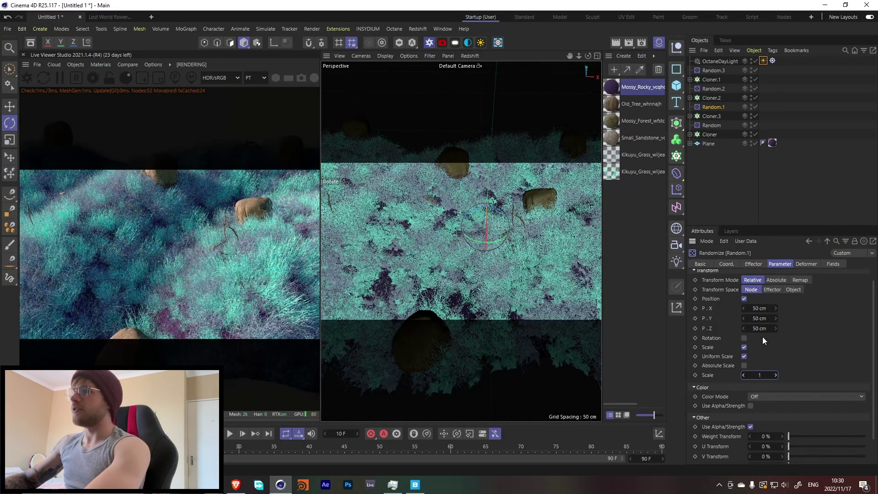
Raise the clone count of Cloner.3 to 100.
click(710, 98)
click(709, 116)
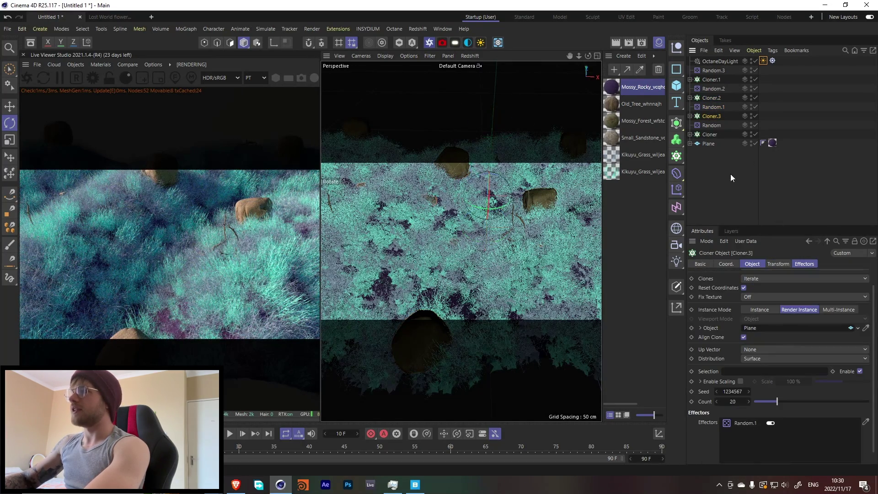
double_click(733, 401)
text(100)
key(Return)
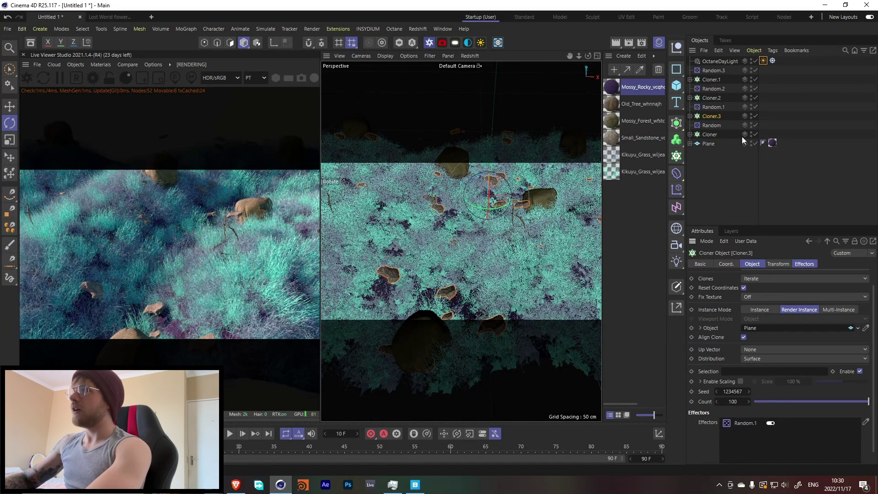
Set the Random.1 effector's Y position variation to 0 cm.
click(713, 107)
double_click(759, 314)
text(0)
key(Return)
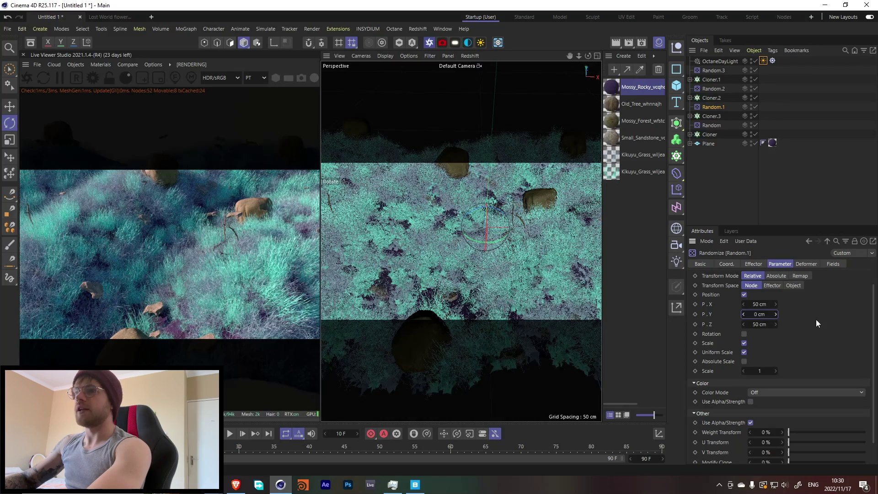
Set the grass Cloner's transform scale to 0.2 on X, Y and Z.
click(704, 135)
click(780, 264)
double_click(851, 318)
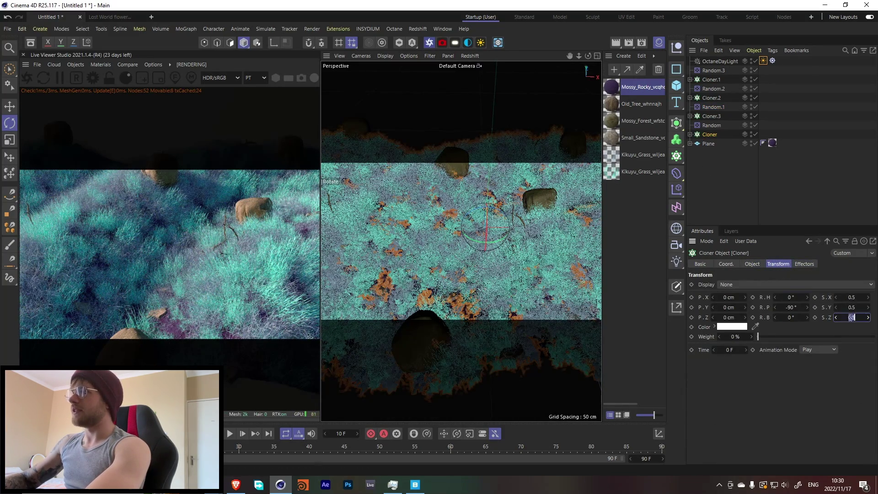
text(0.2)
key(shift+Tab)
text(0.2)
key(shift+Tab)
text(0.2)
key(Return)
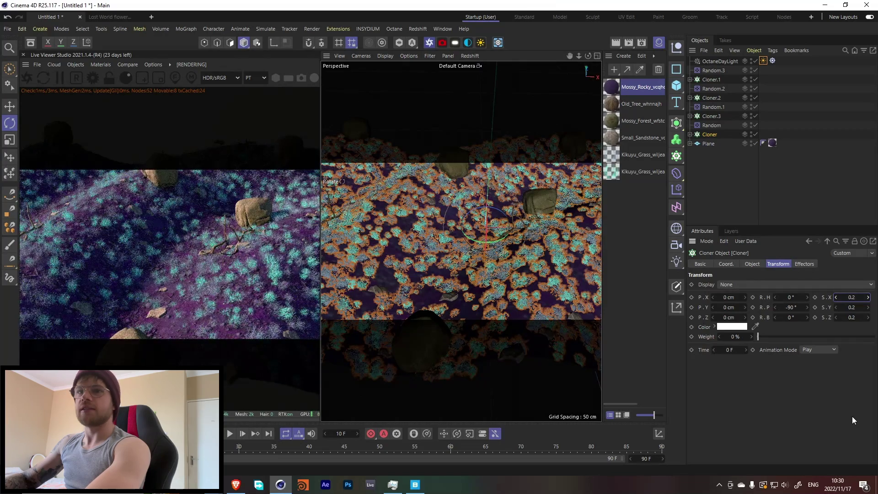
Set the grass Cloner's transform scale to 0.3 on X, Y and Z.
double_click(851, 317)
text(0.3)
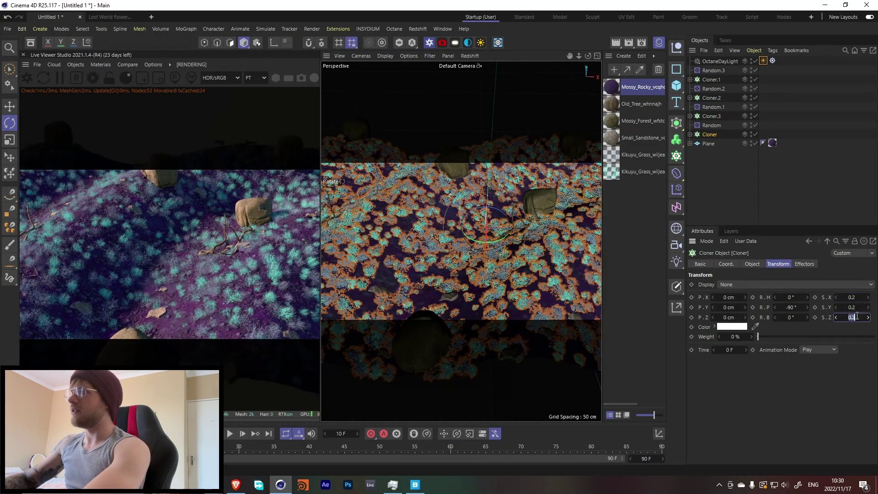
key(shift+Tab)
text(0.3)
key(shift+Tab)
text(0.3)
key(Return)
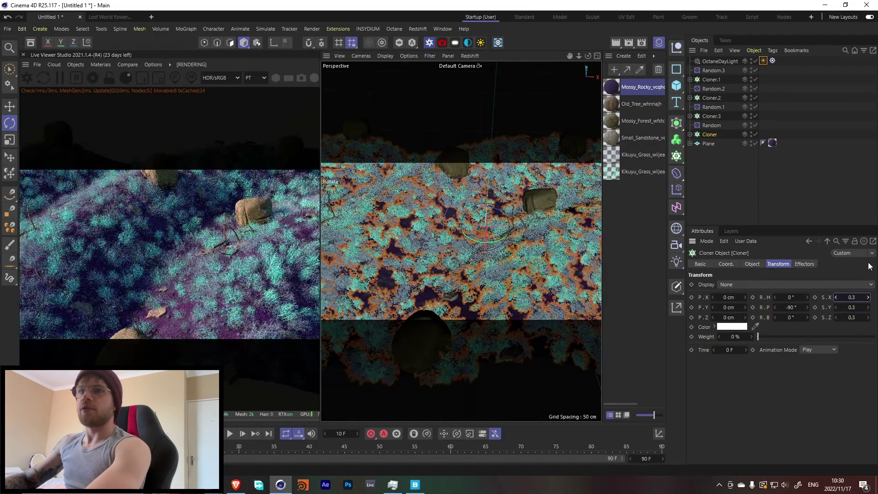
Raise the grass Cloner's clone count to 5000.
click(704, 134)
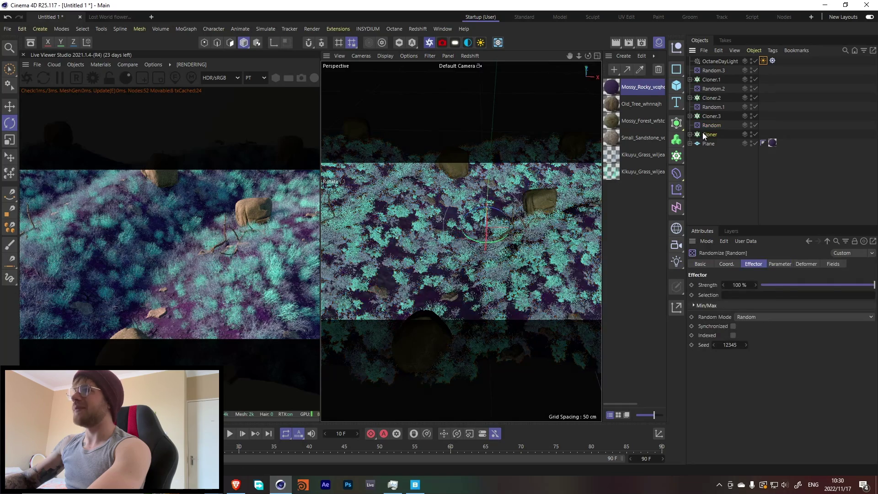
click(753, 264)
double_click(732, 420)
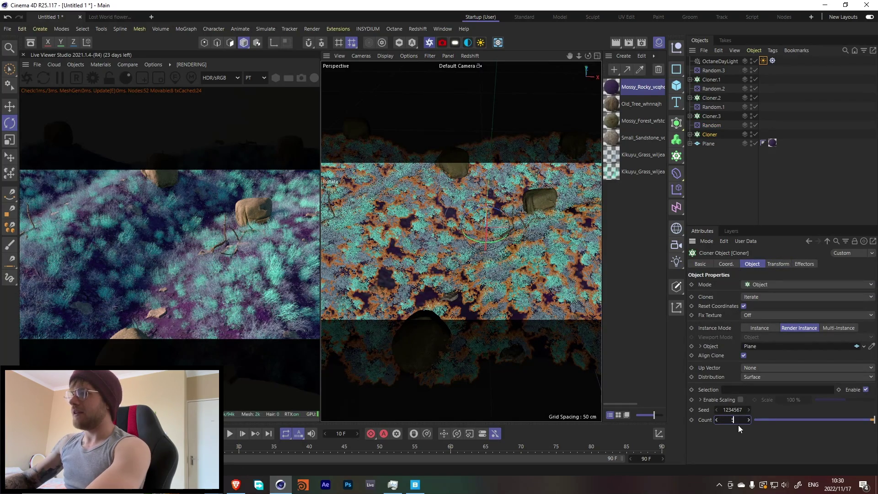
text(5000)
key(Return)
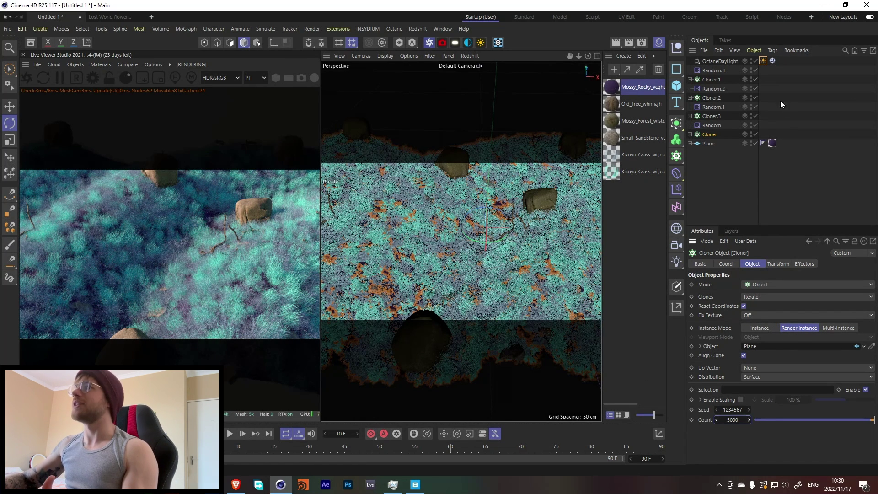
Enable uniform scale variation in the Random.2 effector and set its scale to 1.
click(716, 89)
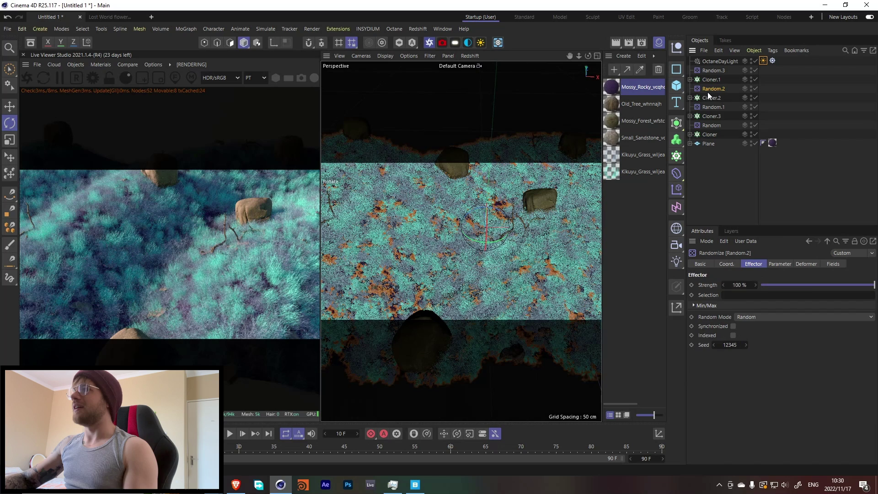
click(781, 264)
click(744, 392)
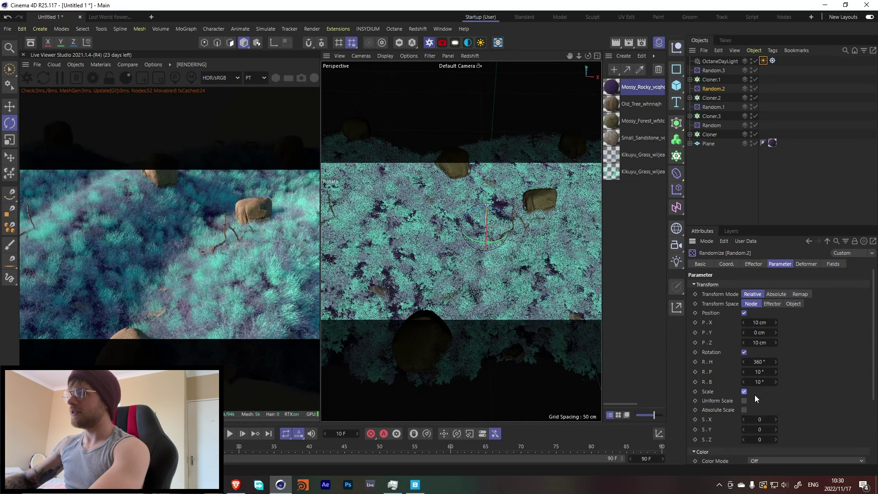
click(744, 401)
click(760, 419)
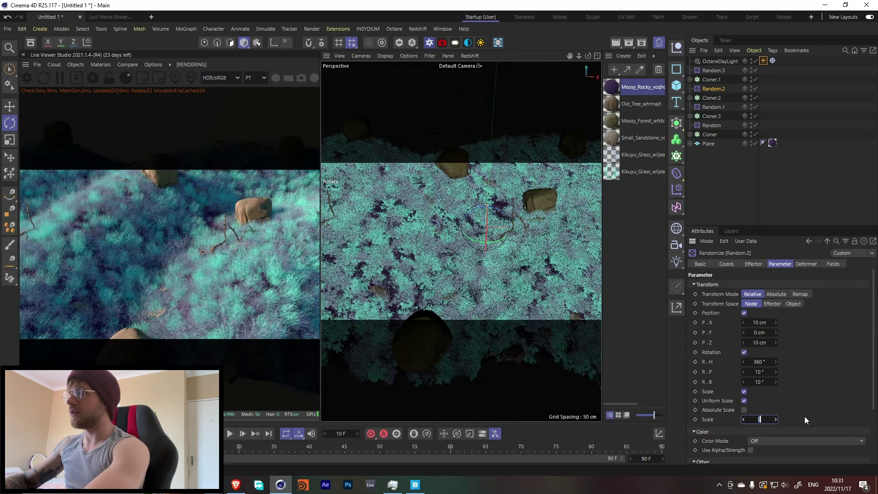
text(0.5)
key(Return)
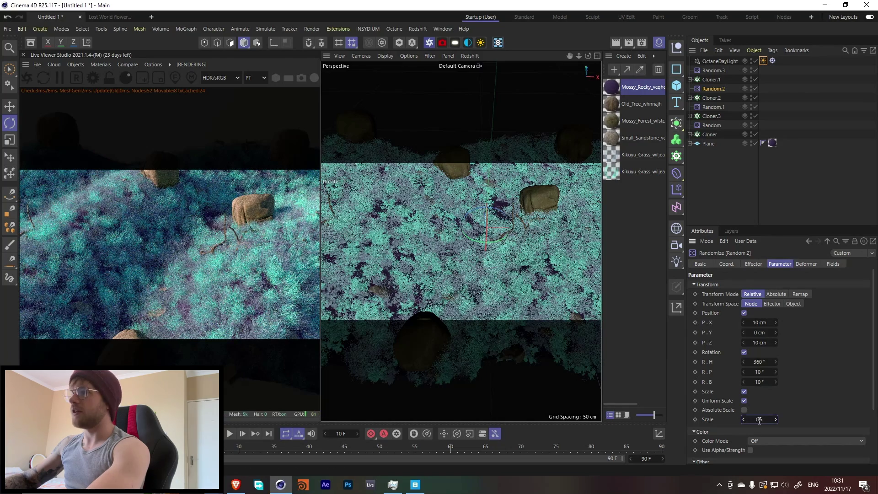
text(1)
key(Return)
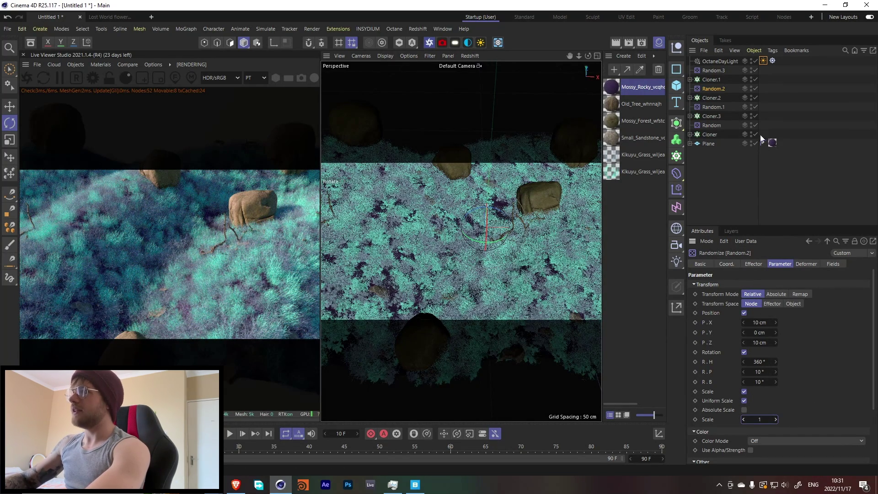
Cycle through Cloner.2's seed values to rearrange the large rocks, settling on seed 1234608.
click(711, 96)
click(749, 391)
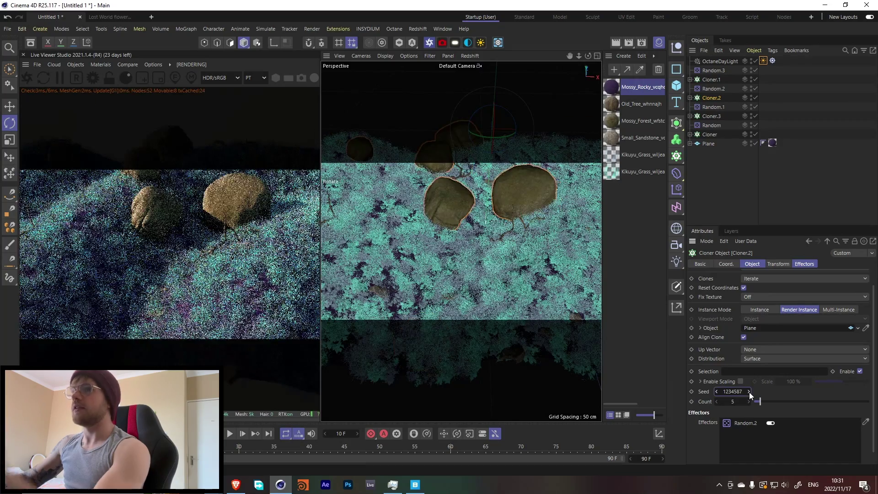
click(749, 392)
click(749, 391)
click(749, 392)
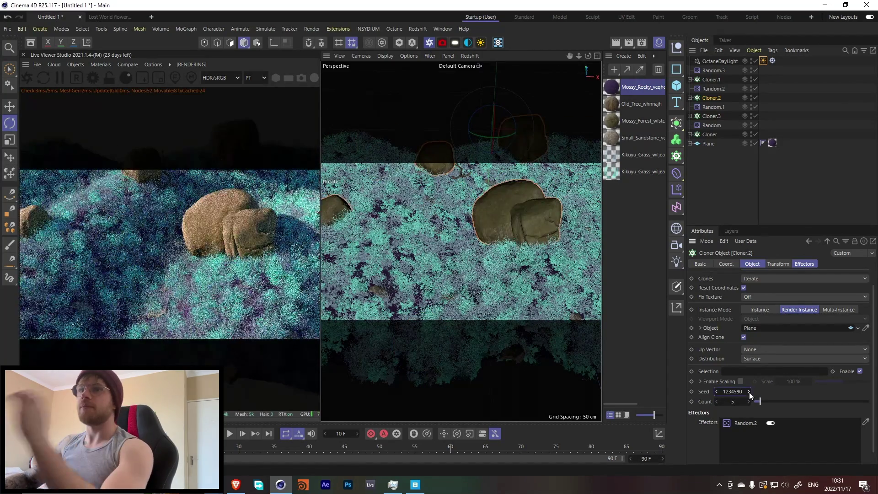
click(749, 391)
click(749, 392)
click(749, 392)
click(749, 392)
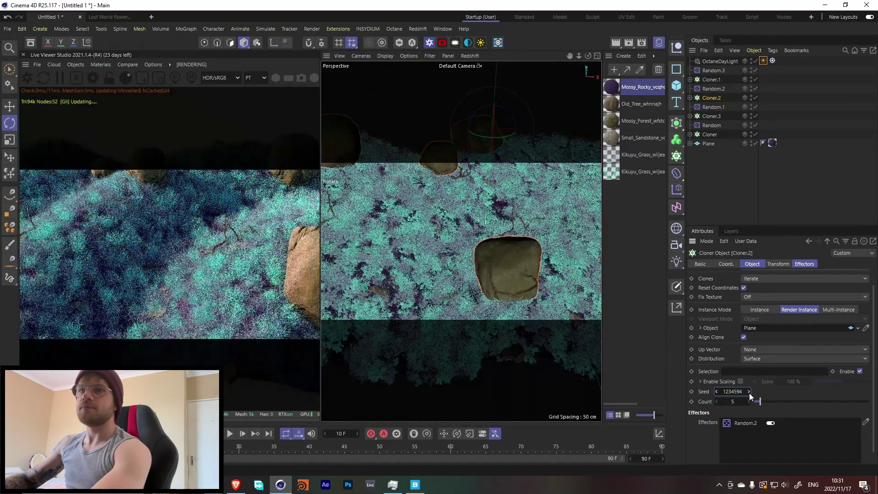
click(749, 392)
click(748, 392)
click(749, 391)
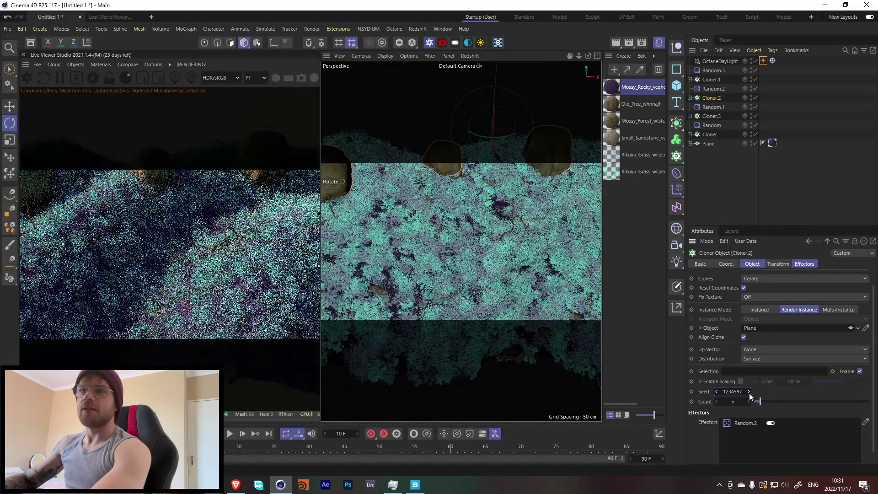
click(748, 392)
click(748, 391)
click(749, 391)
click(749, 391)
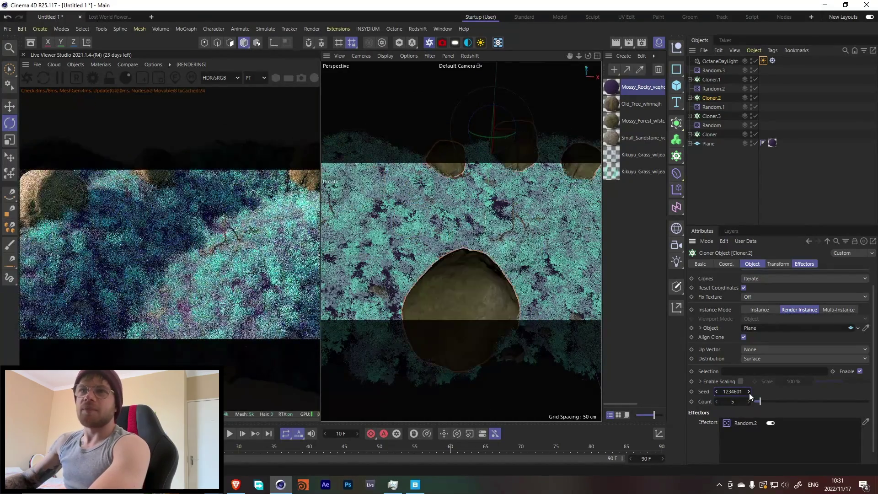
click(749, 391)
click(749, 392)
click(749, 391)
click(749, 392)
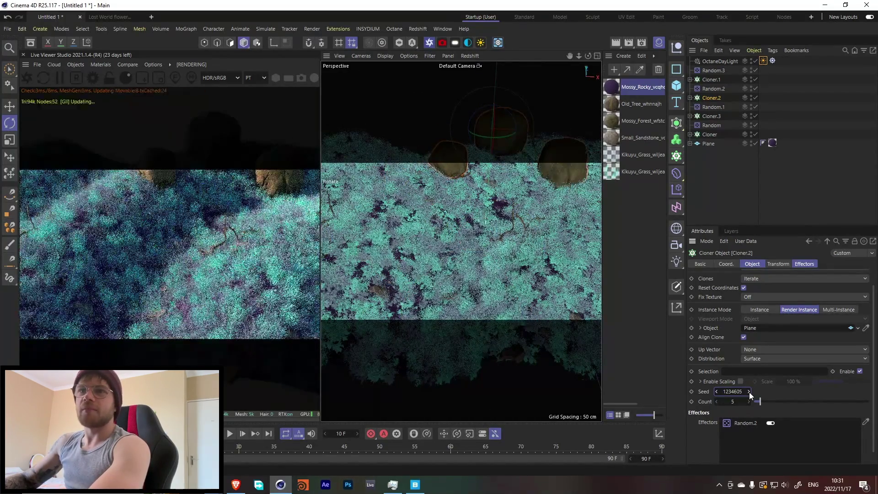
click(748, 392)
click(749, 391)
click(748, 391)
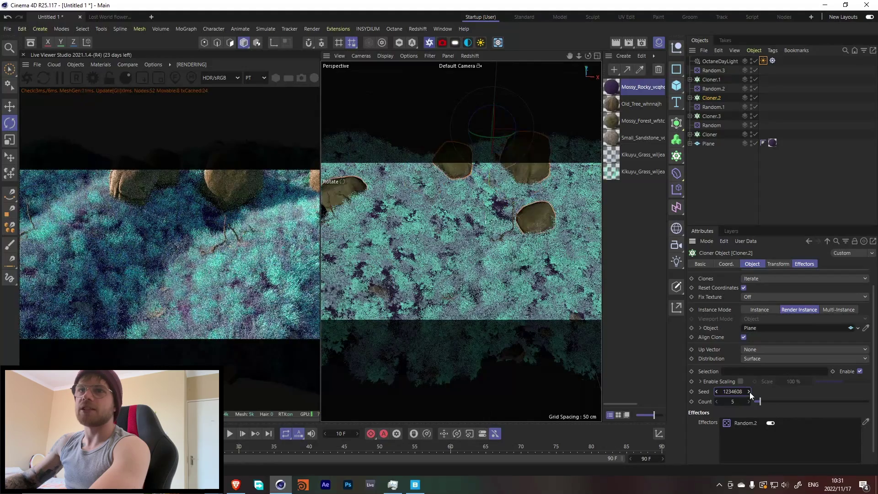
click(748, 392)
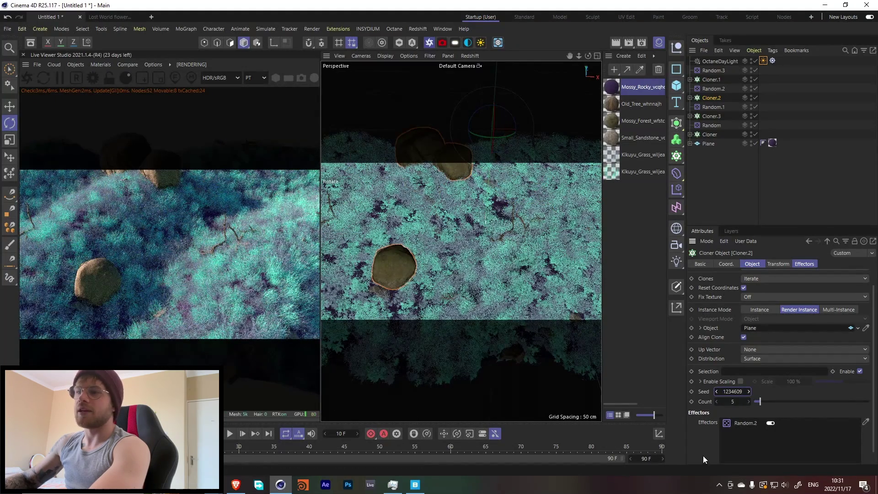
click(716, 391)
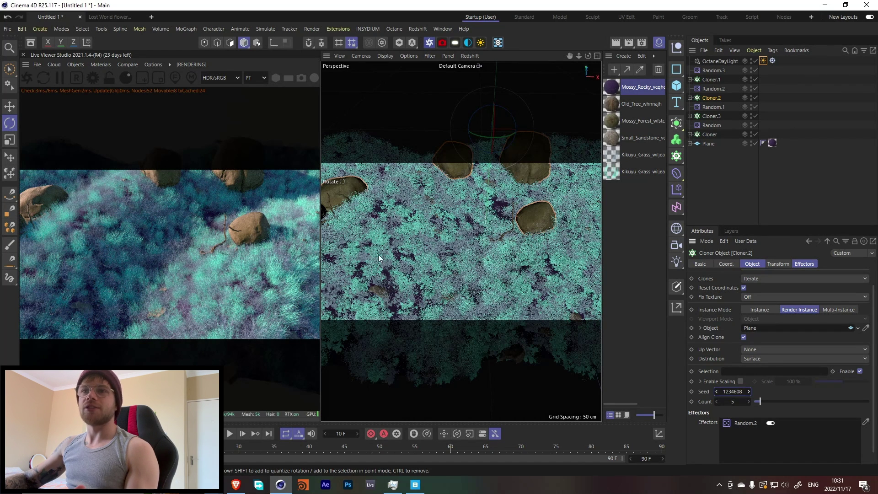
Recolour the albedo of the last Kikuyu_Grass material to light blue, RGB 111, 186, 242.
click(612, 174)
double_click(611, 173)
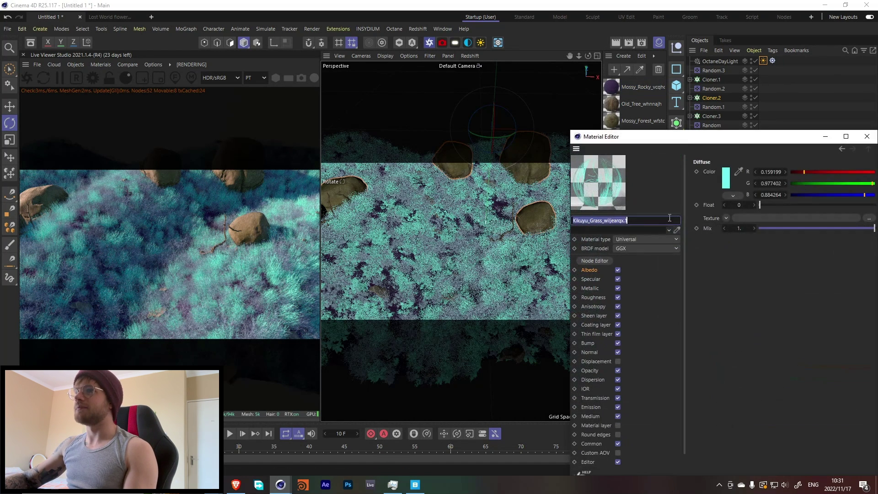
click(726, 180)
click(796, 249)
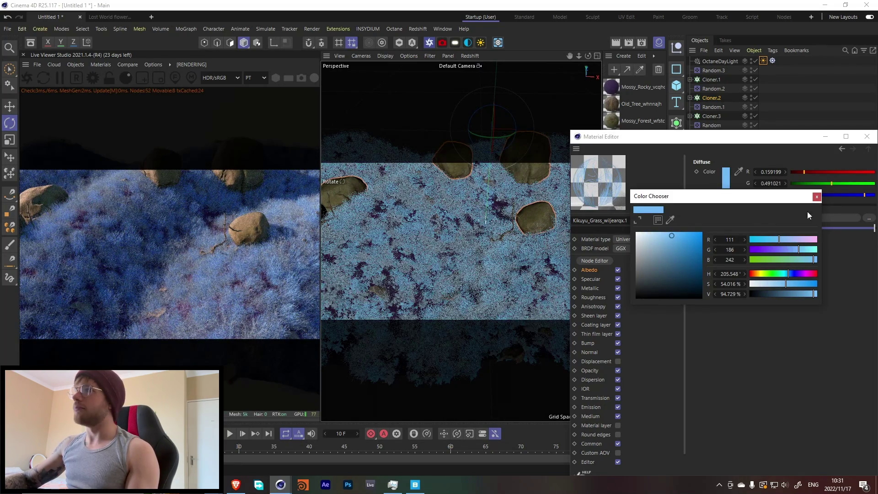
click(817, 197)
Set the hue to 1 in the Mossy_Rocky material's albedo ColorCorrection node and close the material editors.
click(643, 87)
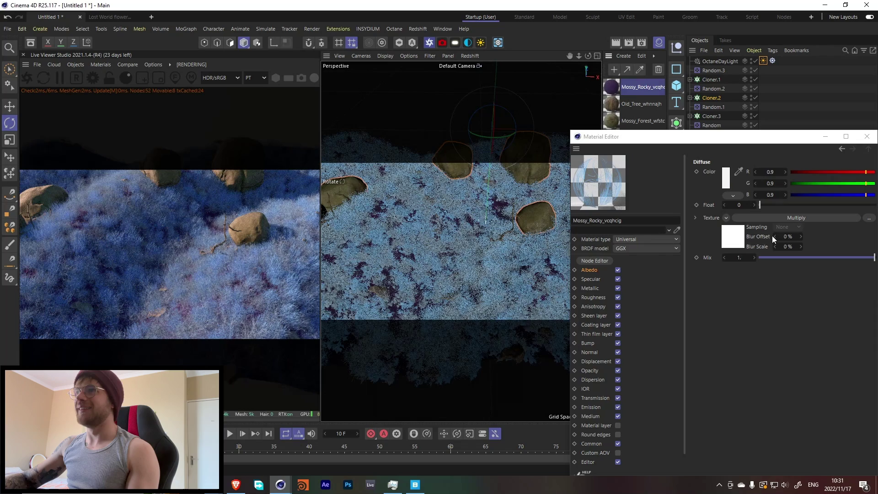
click(594, 261)
click(376, 311)
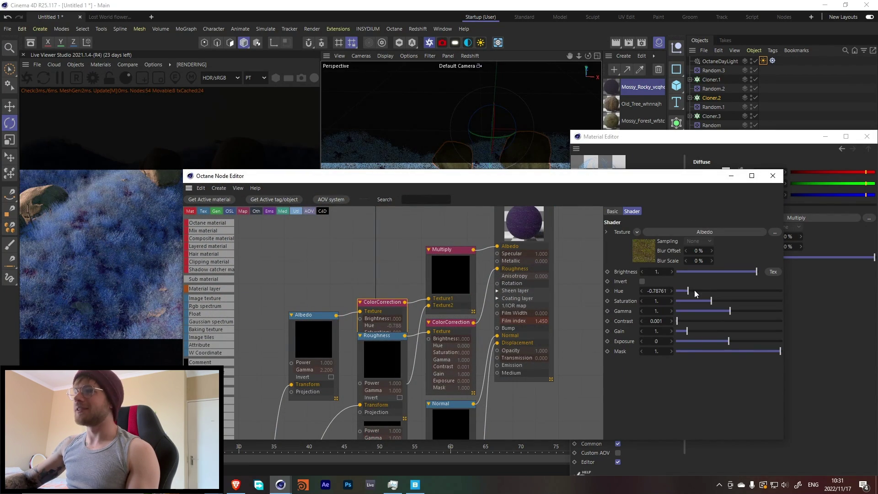
drag(695, 290, 781, 295)
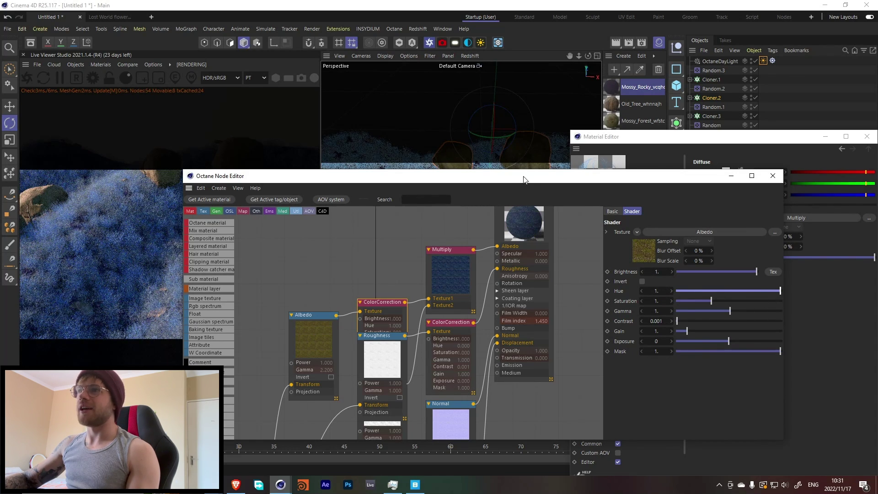
drag(524, 180, 396, 128)
click(645, 124)
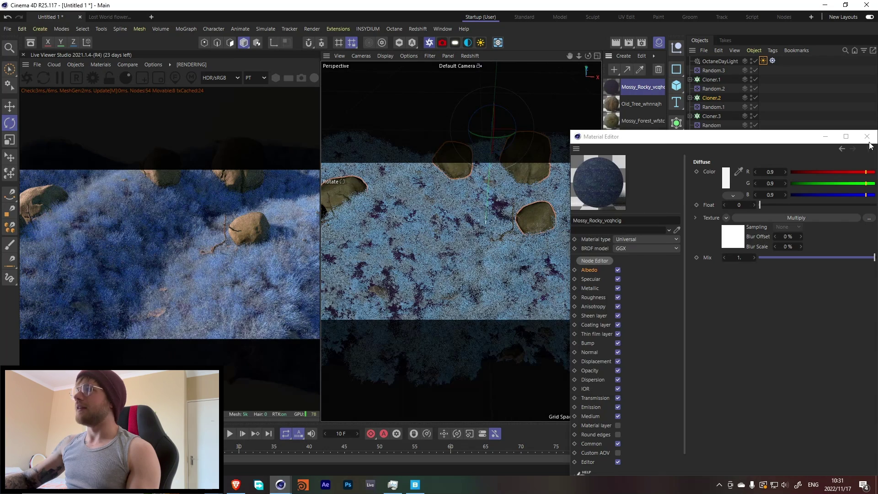
click(867, 136)
Add an Octane camera and set its imager exposure to about 2.58, gamma to 0.74 and highlight compression to 0.59.
click(442, 42)
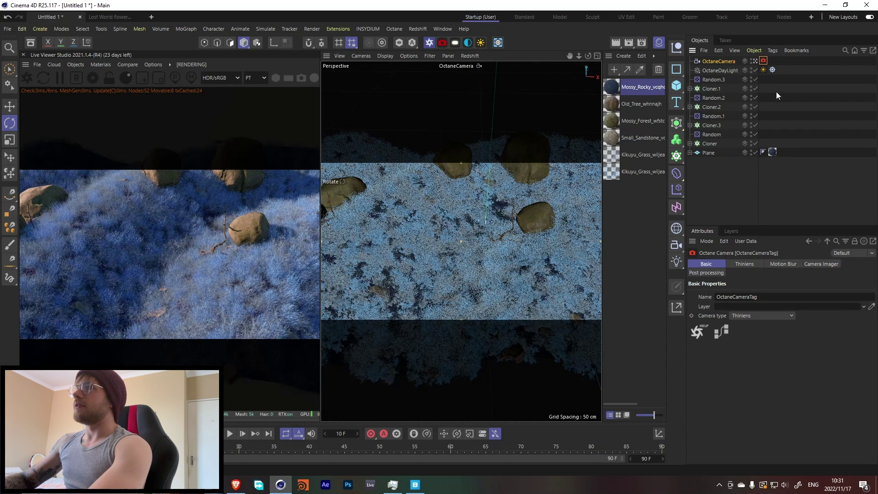
click(834, 265)
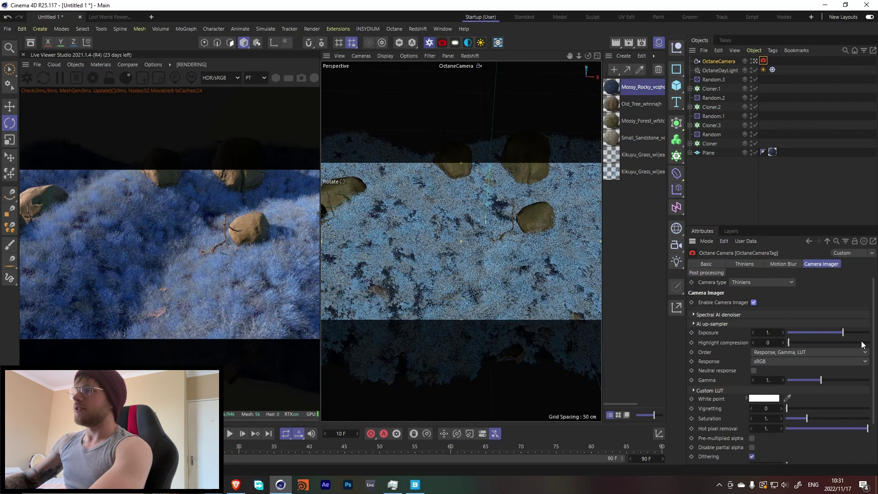
drag(846, 335, 850, 335)
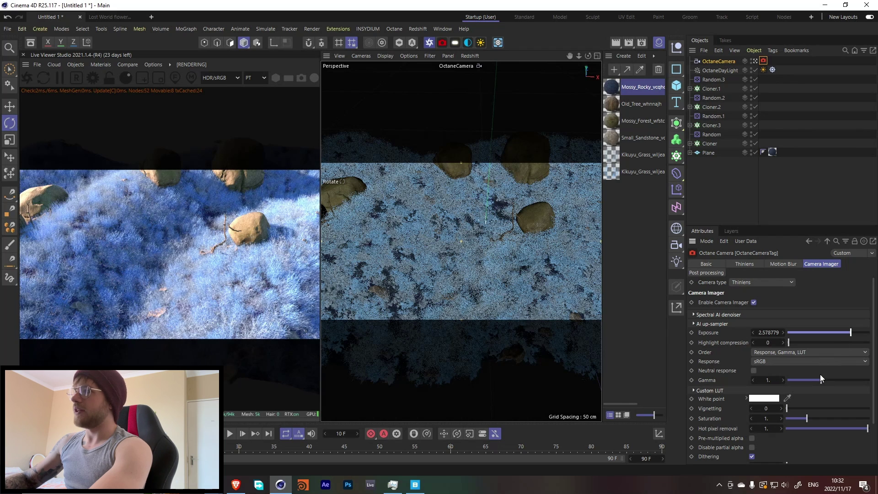
drag(819, 380, 816, 380)
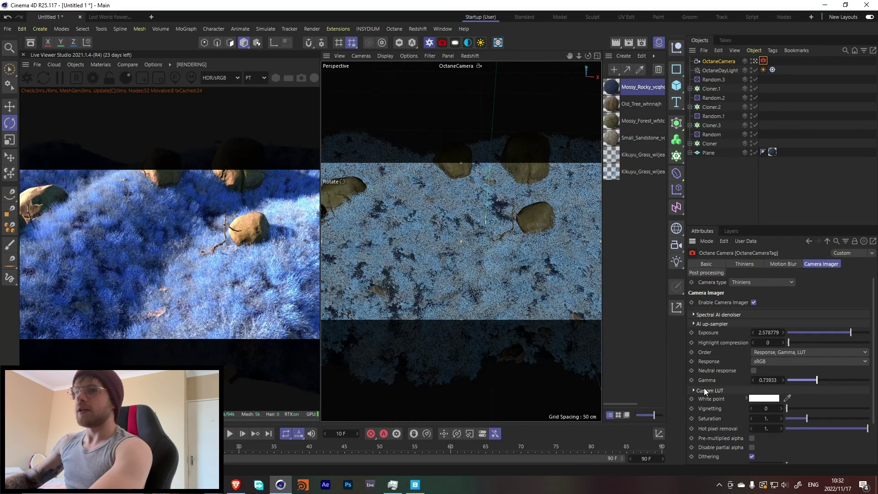
drag(789, 343, 835, 347)
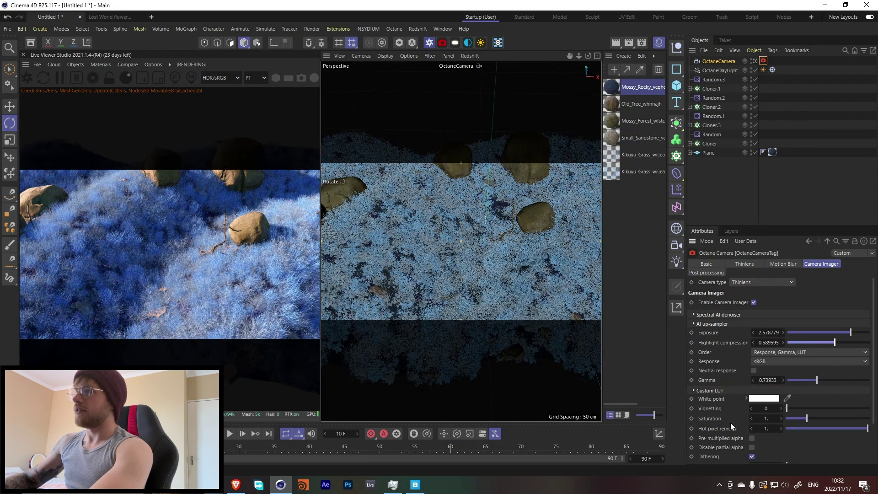
Apply the Contrail 35.CUBE LUT preset to the Octane camera and set its strength to about 0.14.
click(702, 392)
click(739, 401)
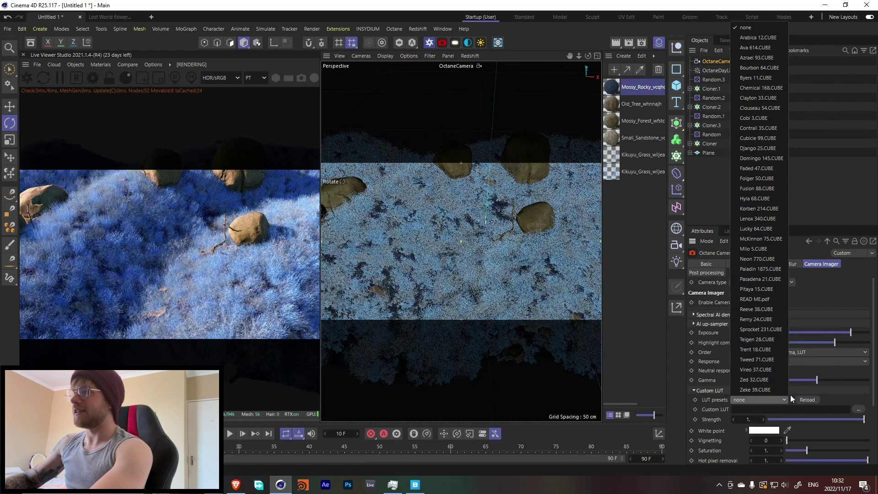
click(753, 124)
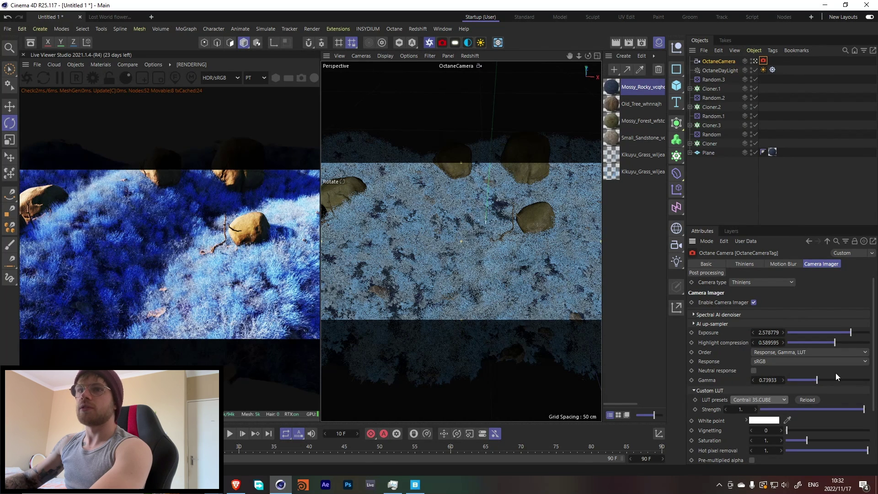
click(809, 409)
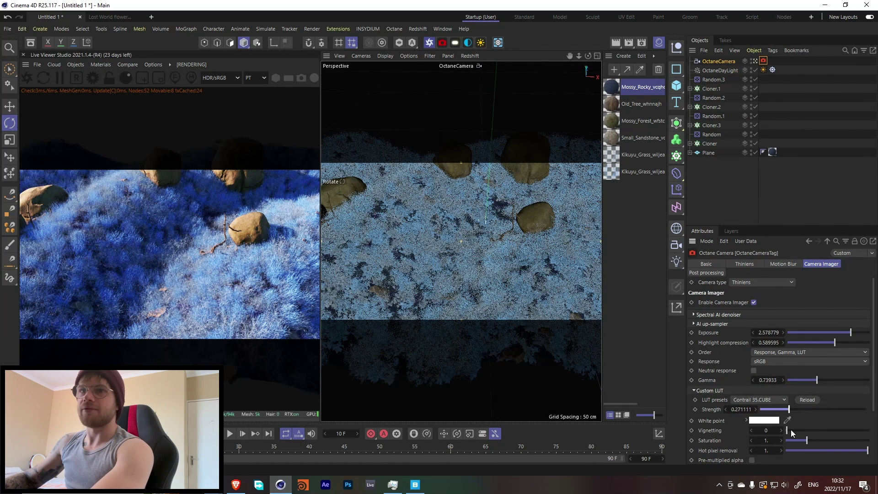
click(776, 410)
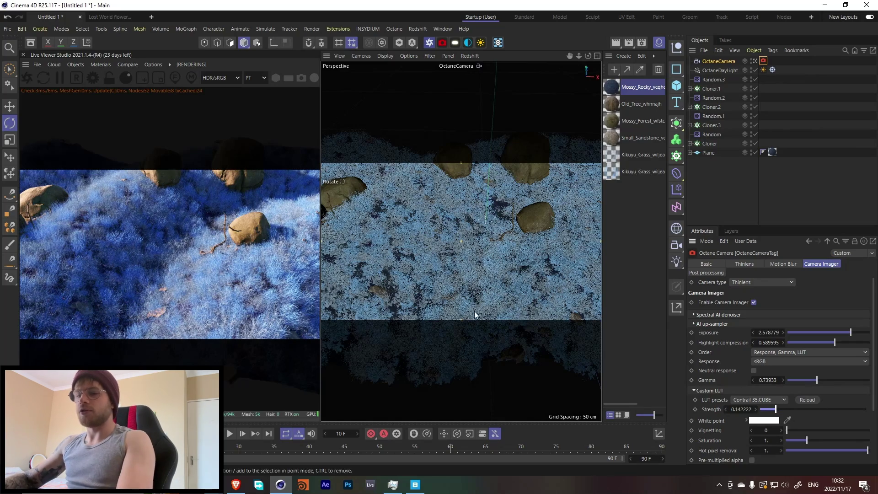
Play the terrain animation to preview the motion and stop it at frame 65.
click(230, 435)
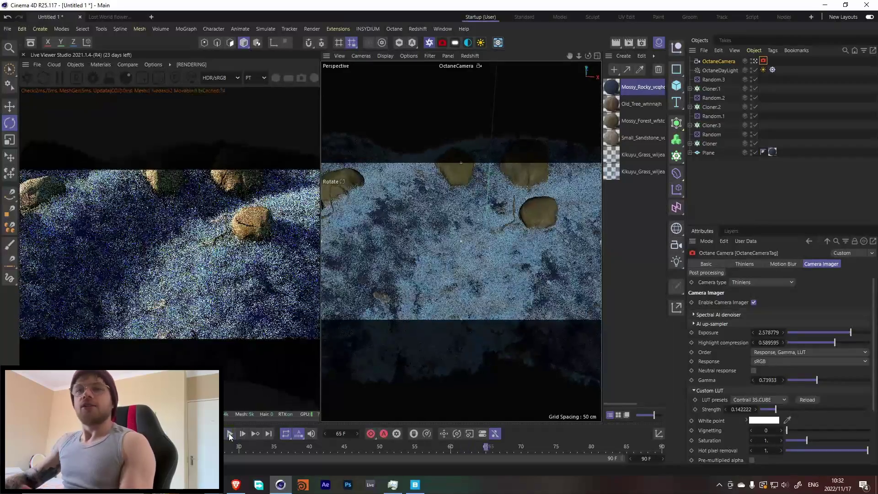
click(230, 434)
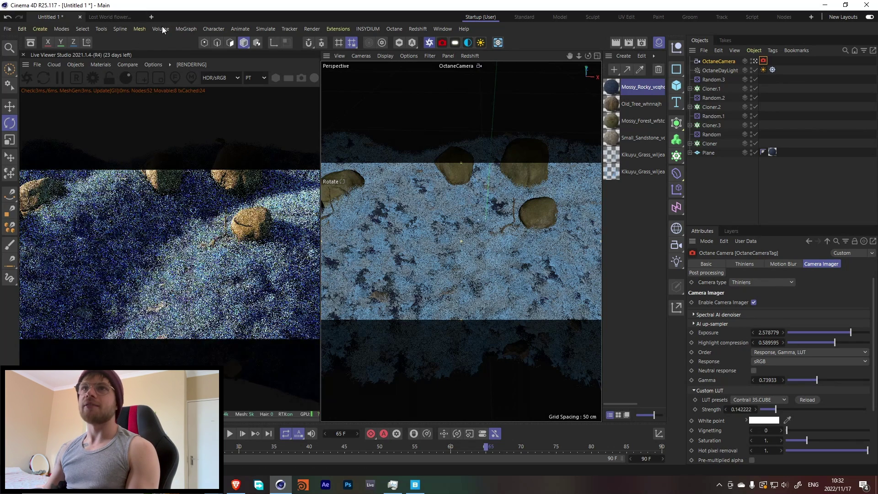
Switch to the Lost World flower wave project and start its Octane live render.
click(115, 16)
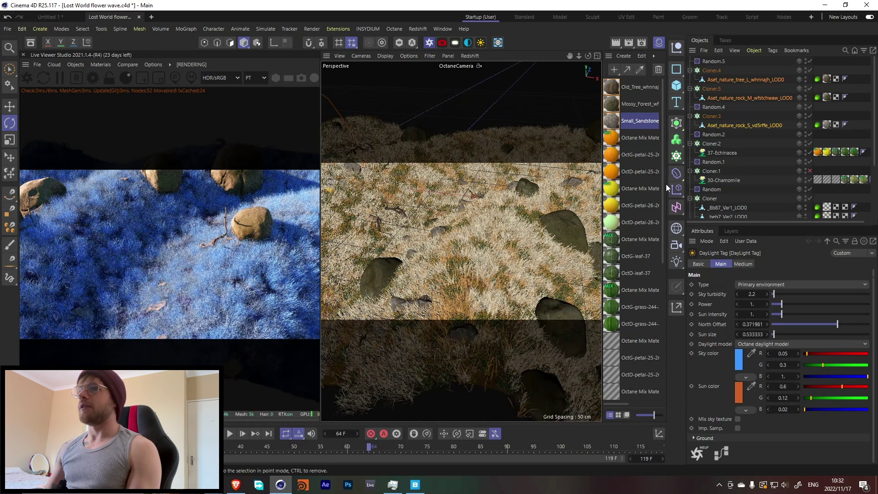
click(27, 78)
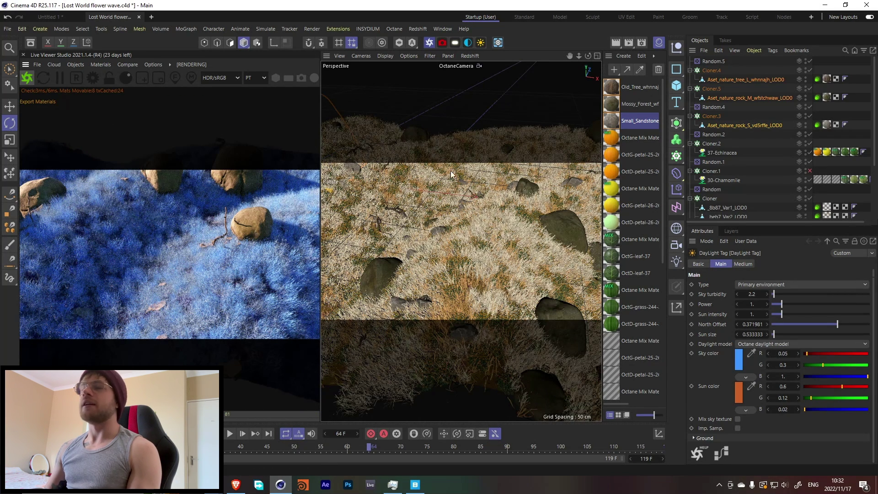